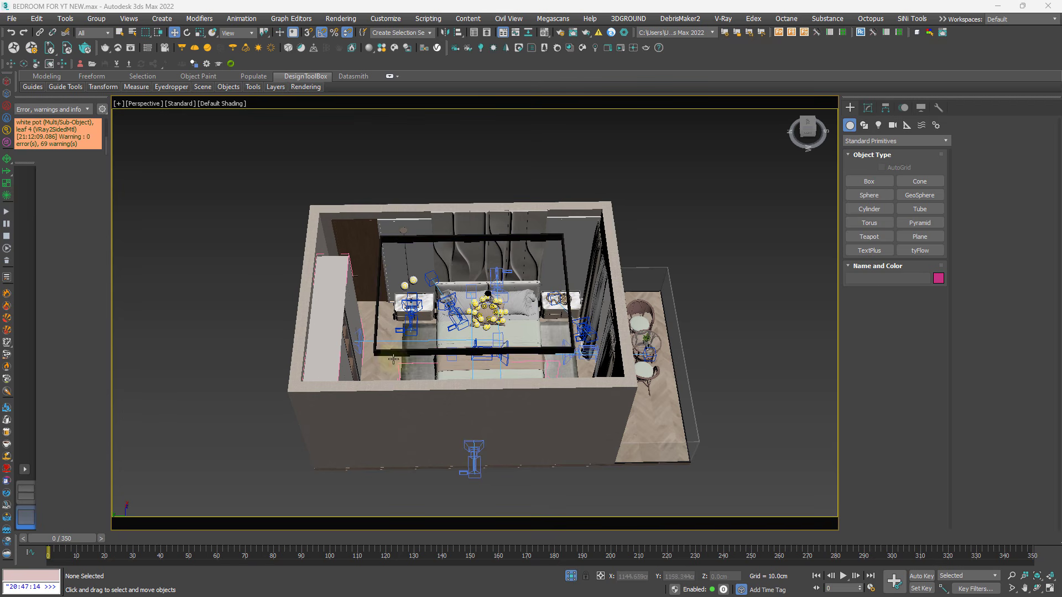
# Examine the roofless bedroom model, its furniture, lights and cameras from several angles
pyautogui.keyDown('alt'); pyautogui.moveTo(493, 350); pyautogui.dragTo(458, 363, button='middle'); pyautogui.keyUp('alt')
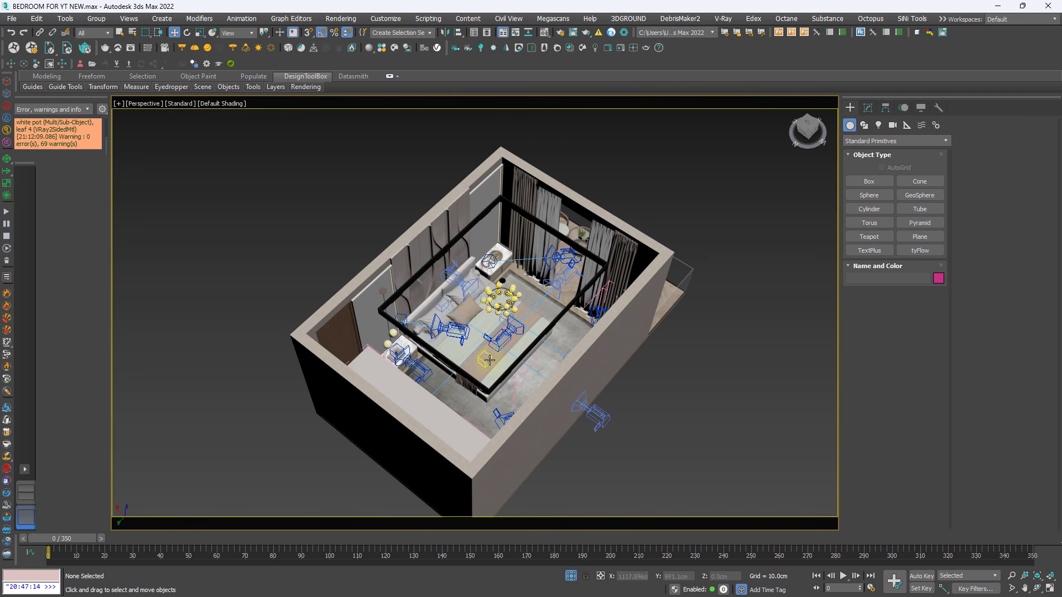
pyautogui.keyDown('alt'); pyautogui.moveTo(457, 361); pyautogui.dragTo(504, 363, button='middle'); pyautogui.keyUp('alt')
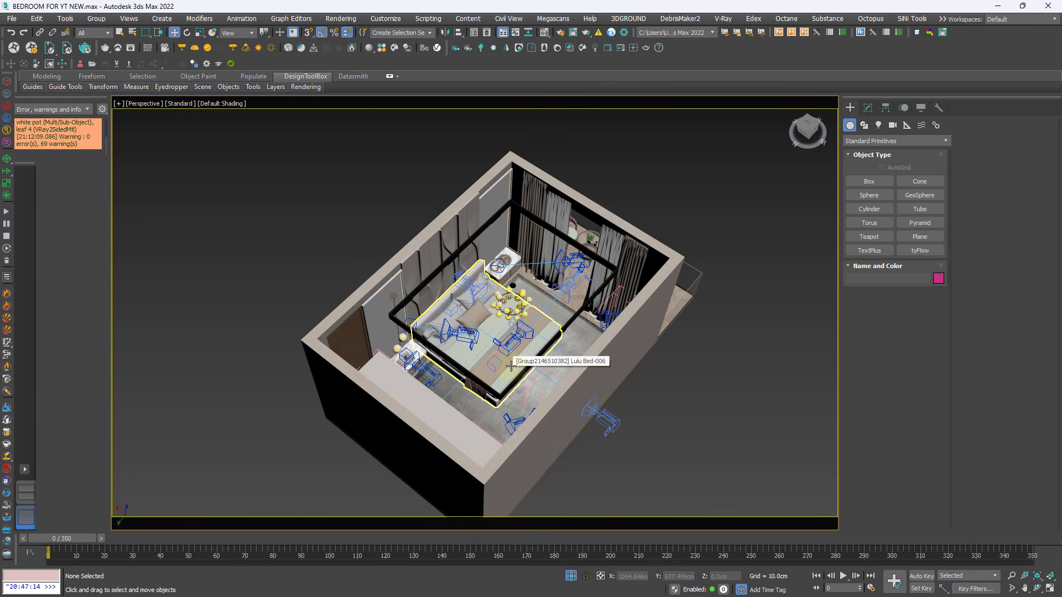
pyautogui.moveTo(511, 366); pyautogui.dragTo(524, 372, button='middle')
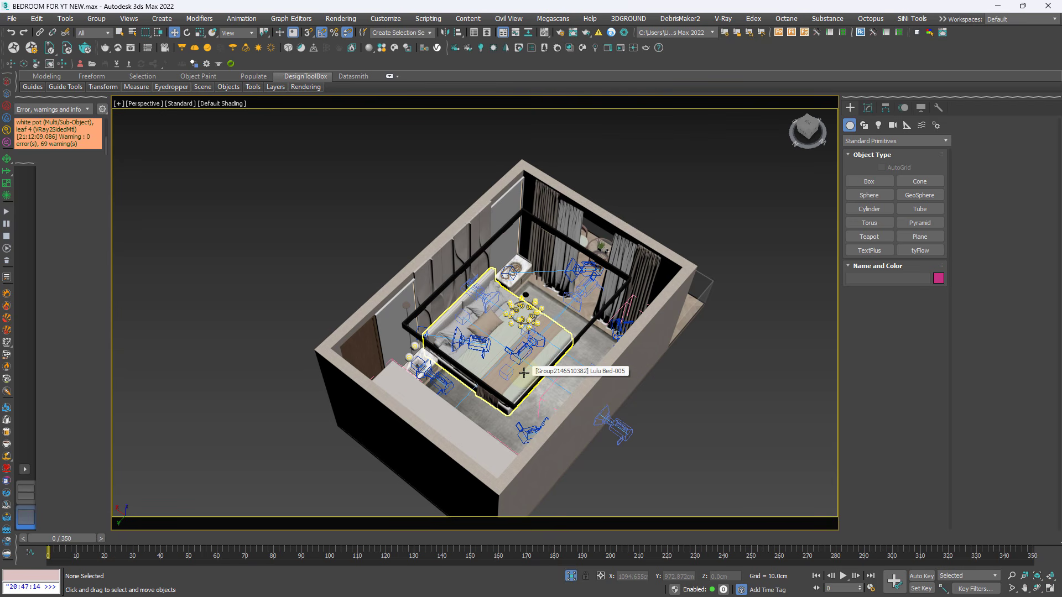
pyautogui.keyDown('alt'); pyautogui.moveTo(528, 368); pyautogui.dragTo(460, 365, button='middle'); pyautogui.keyUp('alt')
pyautogui.scroll(6, 460, 366)
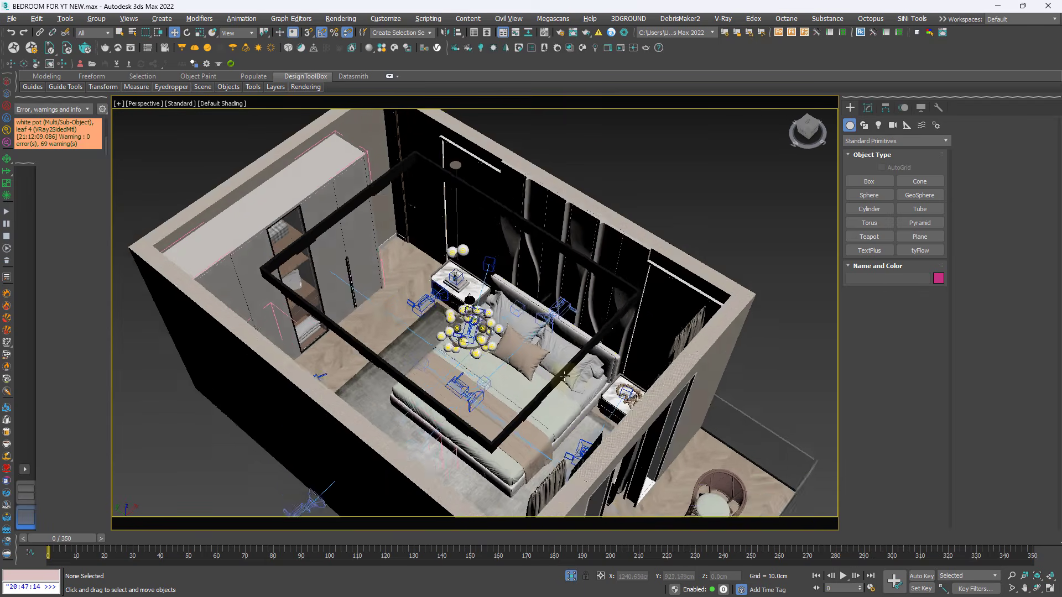
pyautogui.keyDown('alt'); pyautogui.moveTo(563, 376); pyautogui.dragTo(609, 379, button='middle'); pyautogui.keyUp('alt')
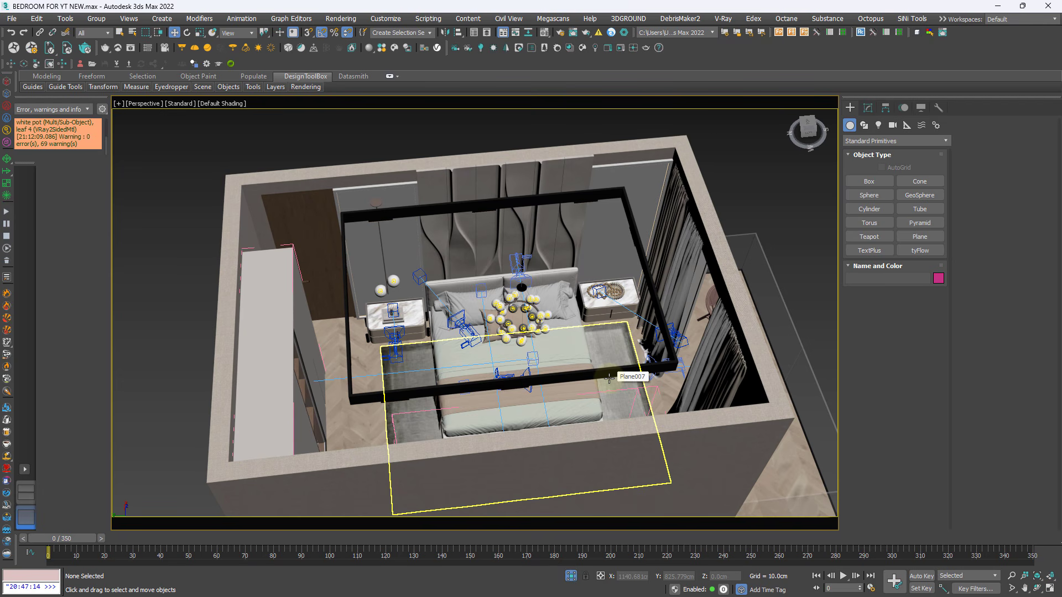
pyautogui.keyDown('alt'); pyautogui.moveTo(608, 377); pyautogui.dragTo(534, 365, button='middle'); pyautogui.keyUp('alt')
pyautogui.moveTo(534, 365); pyautogui.dragTo(518, 358, button='middle')
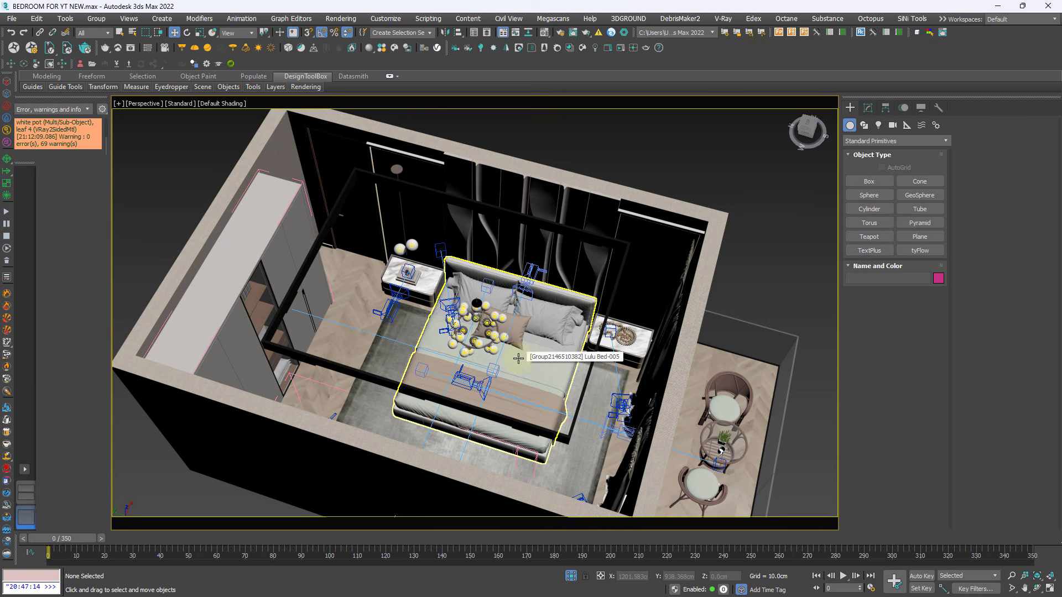
pyautogui.scroll(-3, 489, 340)
# Unhide all hidden objects in the bedroom scene
pyautogui.keyDown('alt'); pyautogui.moveTo(547, 382); pyautogui.dragTo(674, 232, button='middle'); pyautogui.keyUp('alt')
pyautogui.rightClick(684, 222)
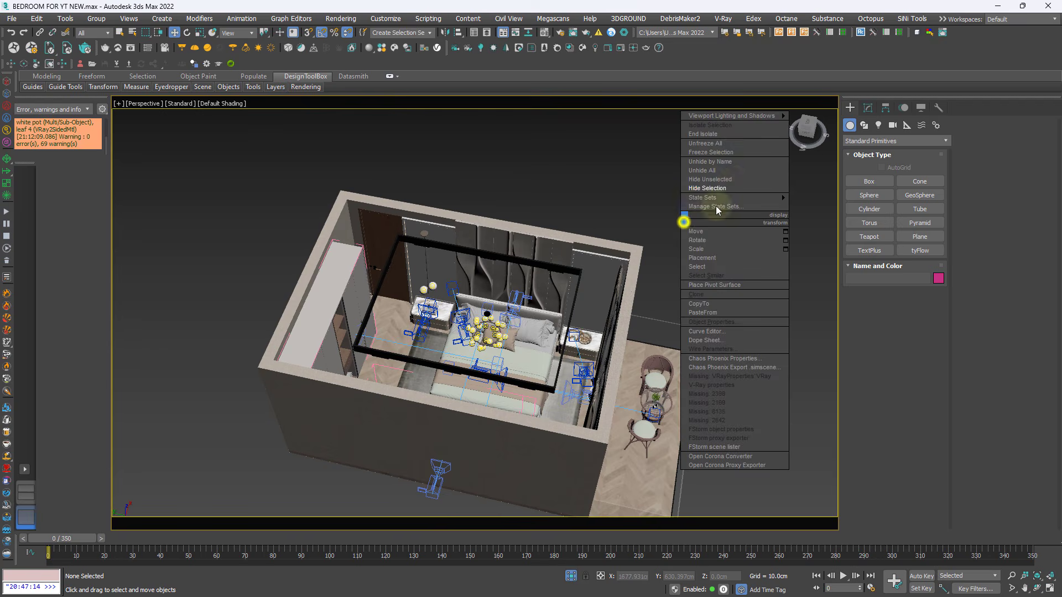
pyautogui.click(728, 171)
# Start a live link from the scene to Chaos Vantage and place its window beside the bedroom model
pyautogui.moveTo(476, 339); pyautogui.dragTo(446, 271, button='middle')
pyautogui.scroll(5, 446, 269)
pyautogui.scroll(-5, 446, 269)
pyautogui.keyDown('alt'); pyautogui.moveTo(447, 310); pyautogui.dragTo(506, 378, button='middle'); pyautogui.keyUp('alt')
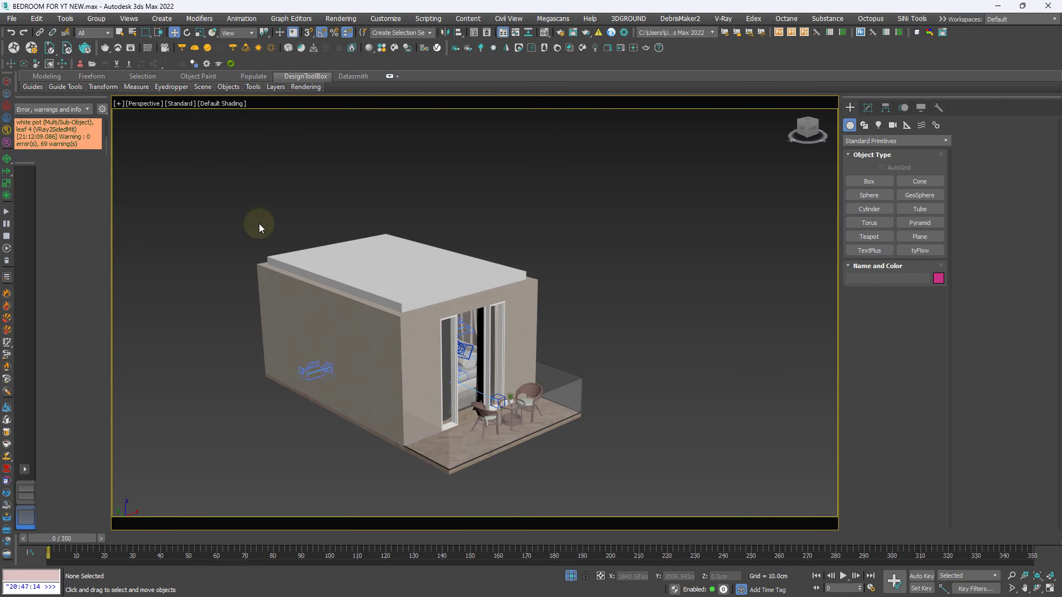
pyautogui.click(13, 48)
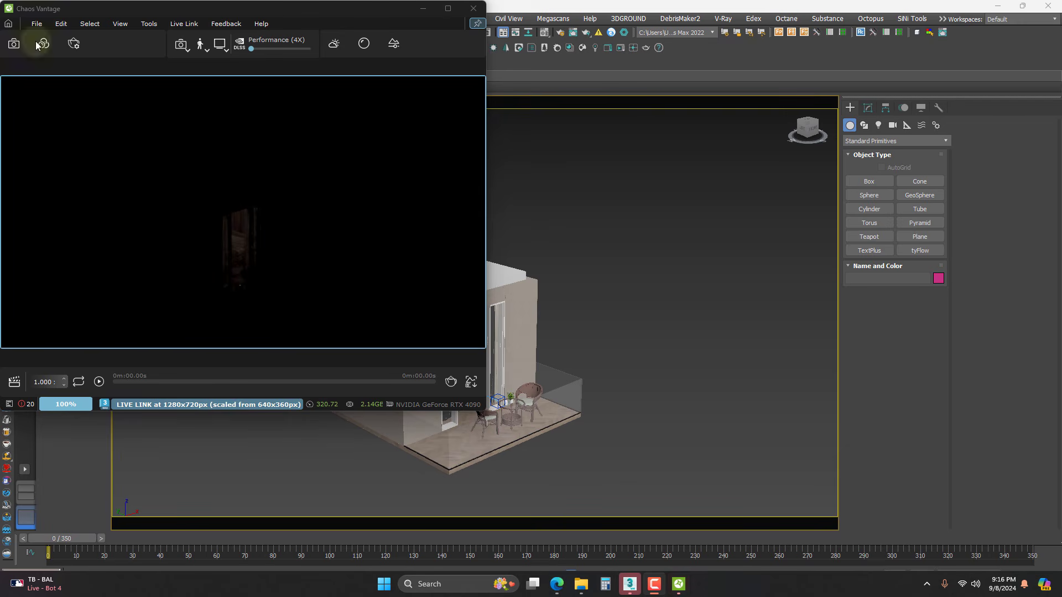
pyautogui.moveTo(270, 9); pyautogui.dragTo(836, 45)
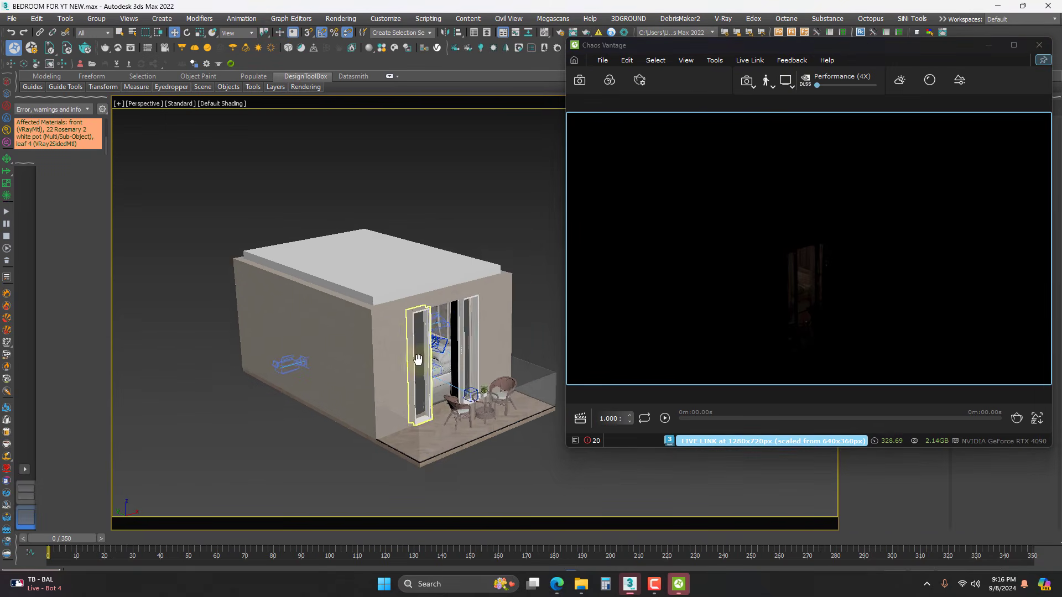
# Examine the bedroom's lighting in the live link through the balcony opening and from outside the building
pyautogui.keyDown('alt'); pyautogui.moveTo(417, 360); pyautogui.dragTo(393, 313, button='middle'); pyautogui.keyUp('alt')
pyautogui.scroll(8, 412, 316)
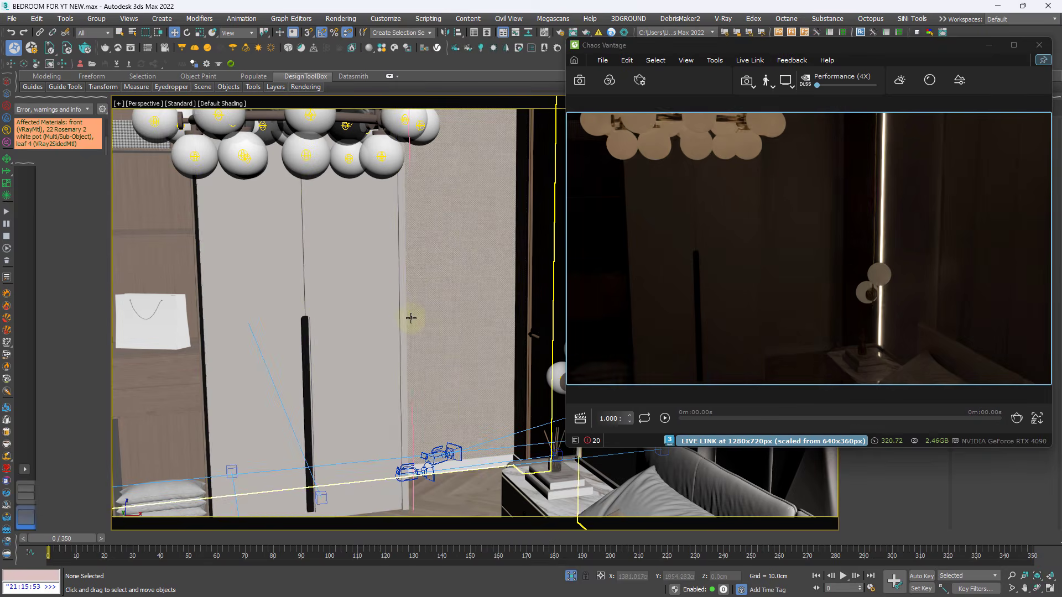
pyautogui.scroll(-10, 411, 318)
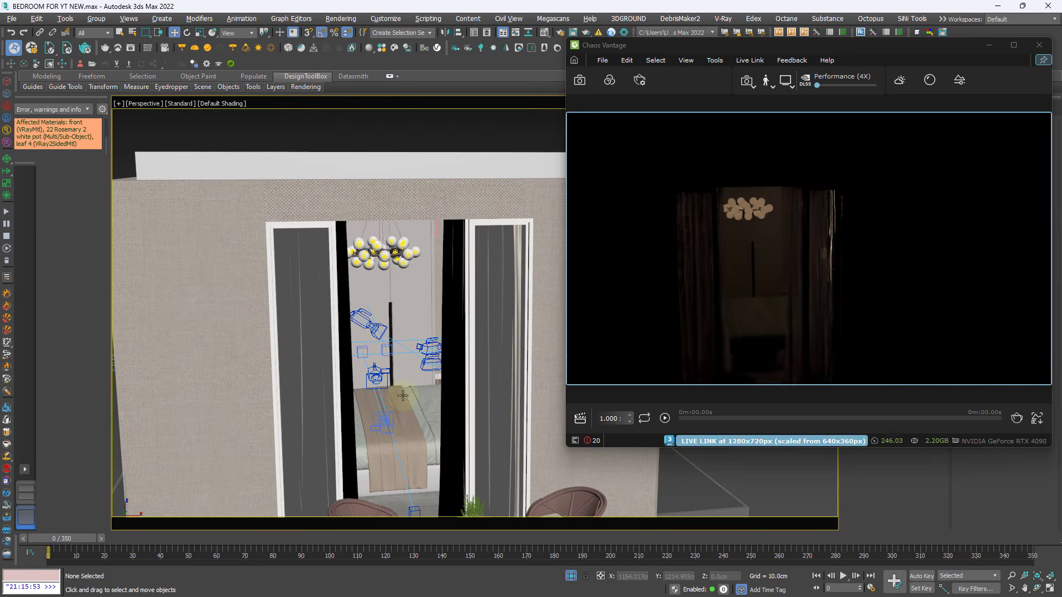
pyautogui.scroll(6, 402, 395)
pyautogui.scroll(-2, 402, 395)
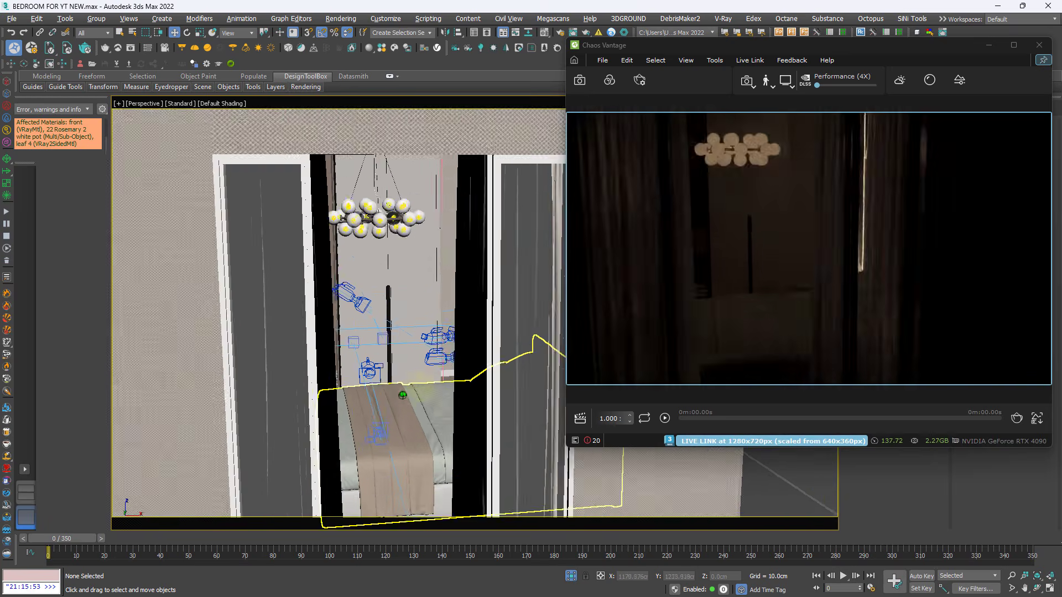
pyautogui.scroll(-5, 402, 395)
pyautogui.keyDown('alt'); pyautogui.moveTo(356, 360); pyautogui.dragTo(431, 380, button='middle'); pyautogui.keyUp('alt')
pyautogui.scroll(-4, 363, 364)
pyautogui.keyDown('alt'); pyautogui.moveTo(360, 363); pyautogui.dragTo(381, 292, button='middle'); pyautogui.keyUp('alt')
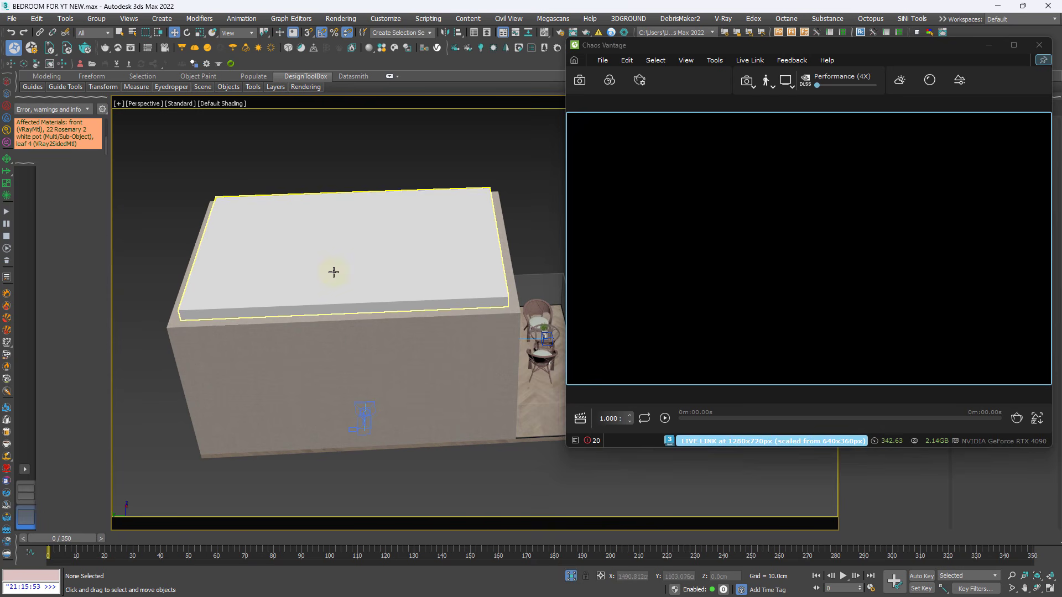
# Select the camera outside the long wall and show the scene through the view 1 camera
pyautogui.click(364, 417)
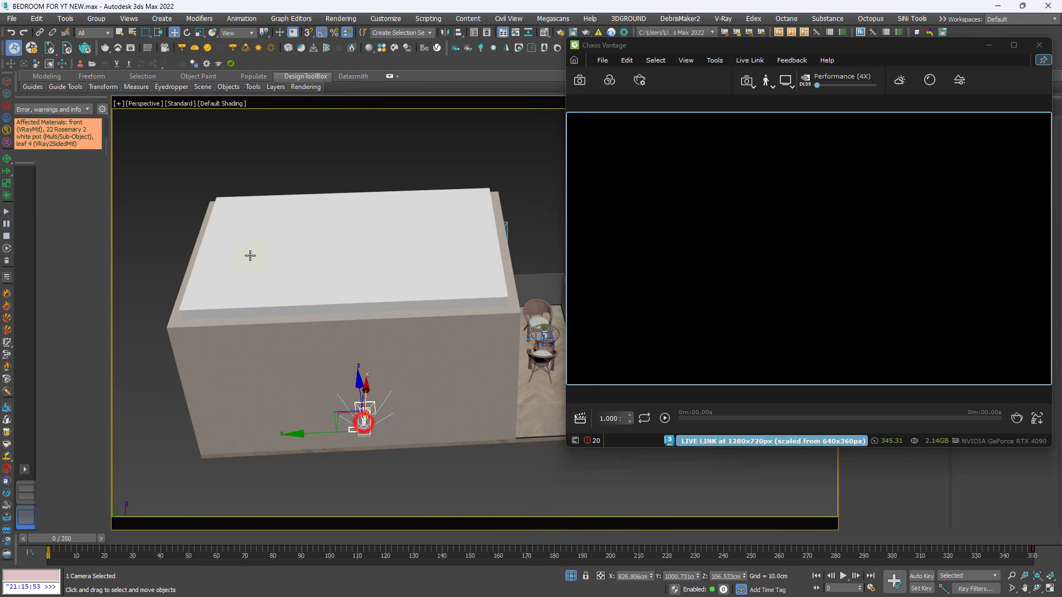
pyautogui.click(146, 111)
pyautogui.moveTo(155, 116)
pyautogui.click(326, 115)
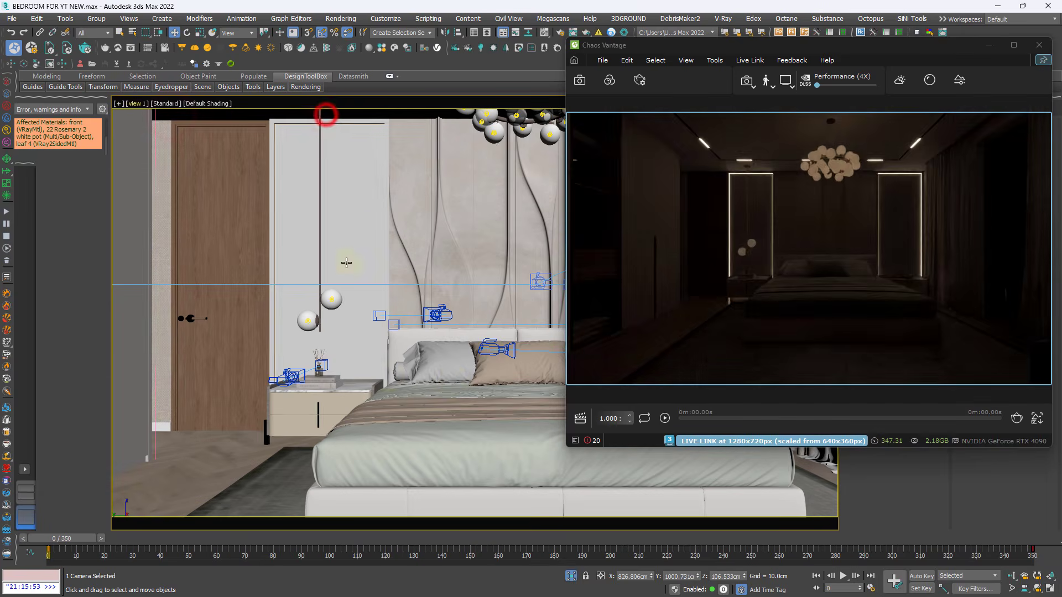
# Maximize the Chaos Vantage window and show its color correction and environment sky settings
pyautogui.moveTo(890, 45); pyautogui.dragTo(621, 137)
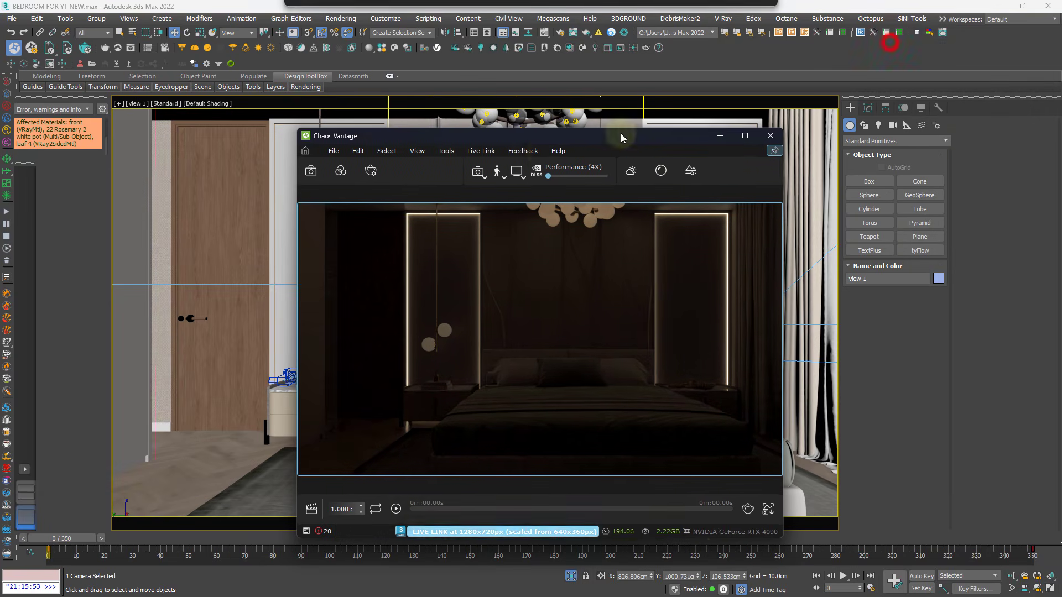
pyautogui.click(745, 136)
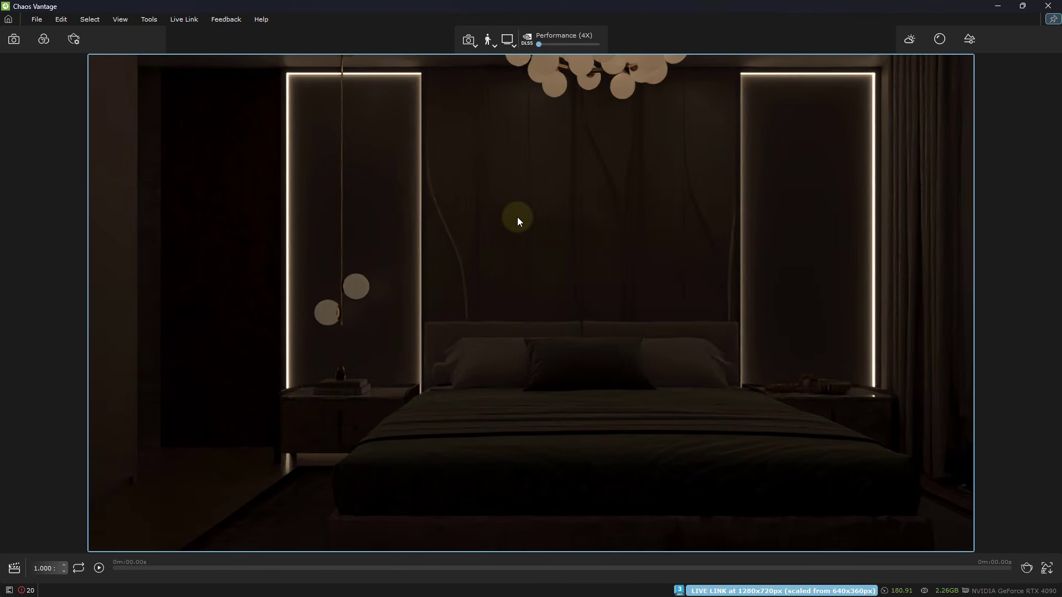
pyautogui.click(44, 38)
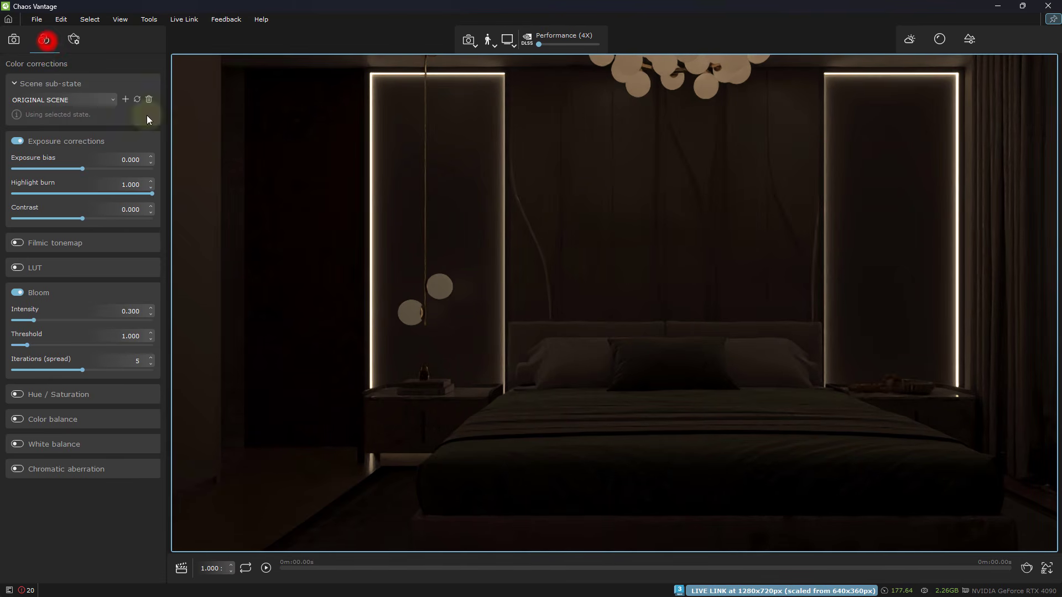
pyautogui.click(909, 40)
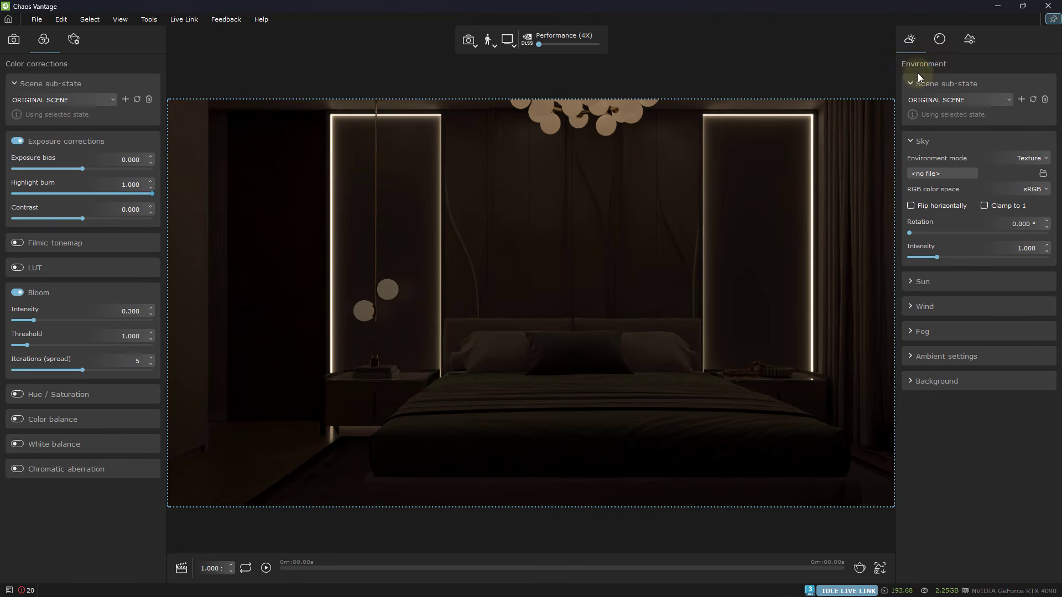
pyautogui.click(929, 142)
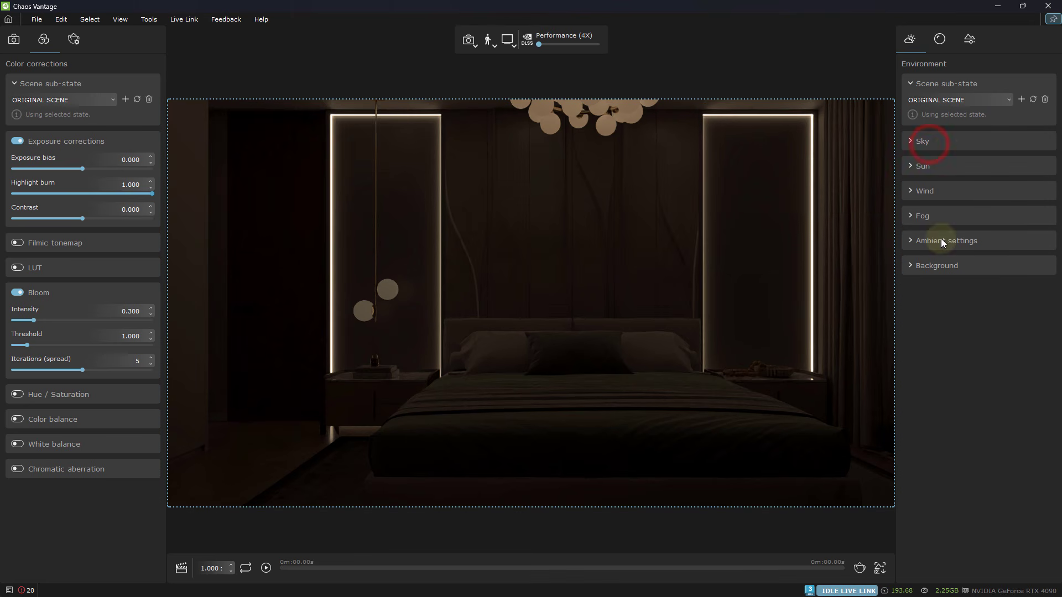
pyautogui.click(925, 141)
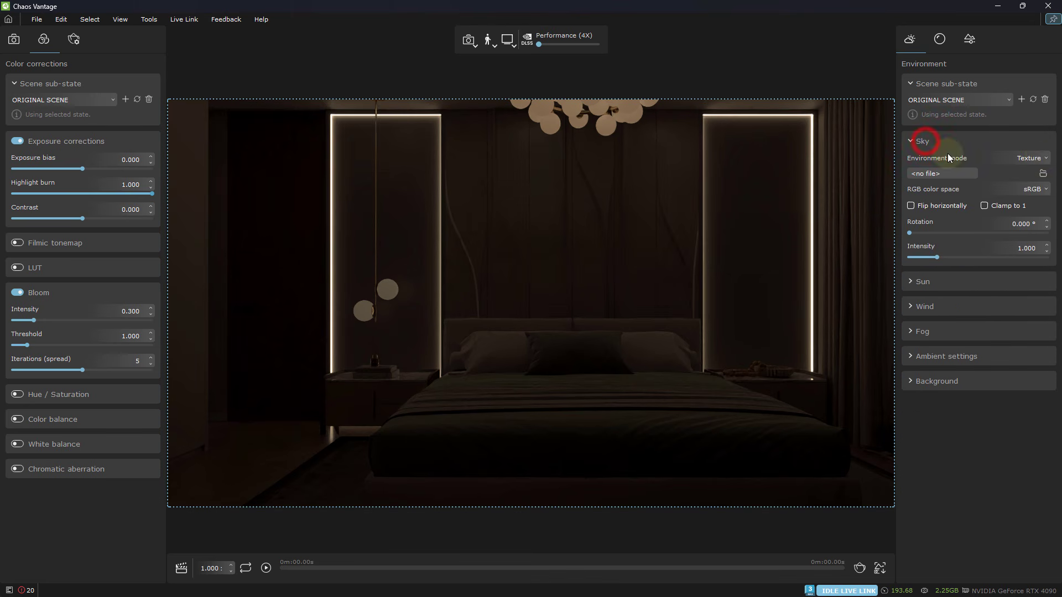
# Set the sky's environment mode to Solid color and its color to white
pyautogui.click(1042, 159)
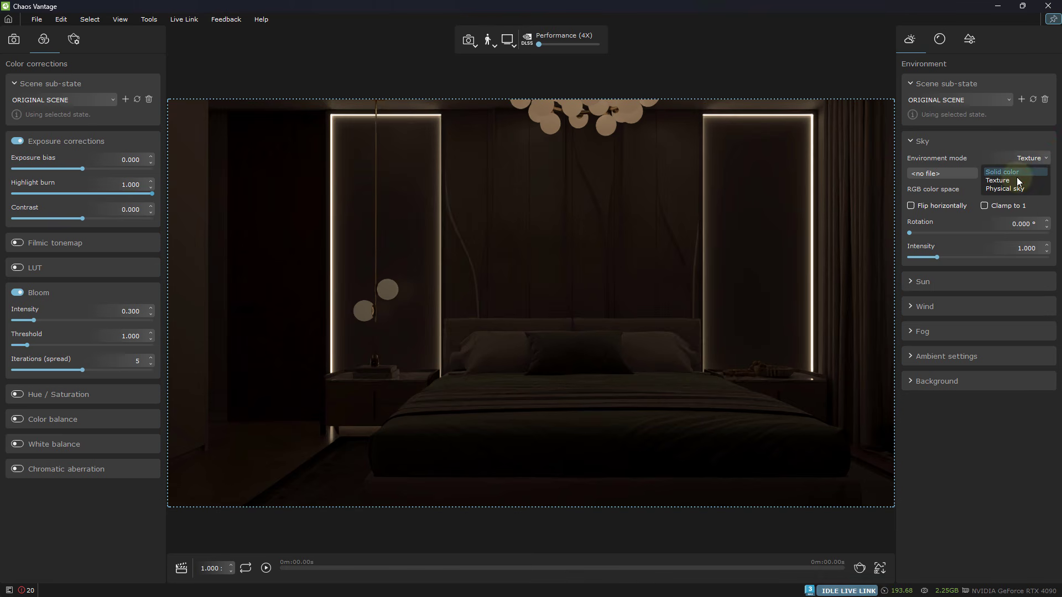
pyautogui.click(1014, 172)
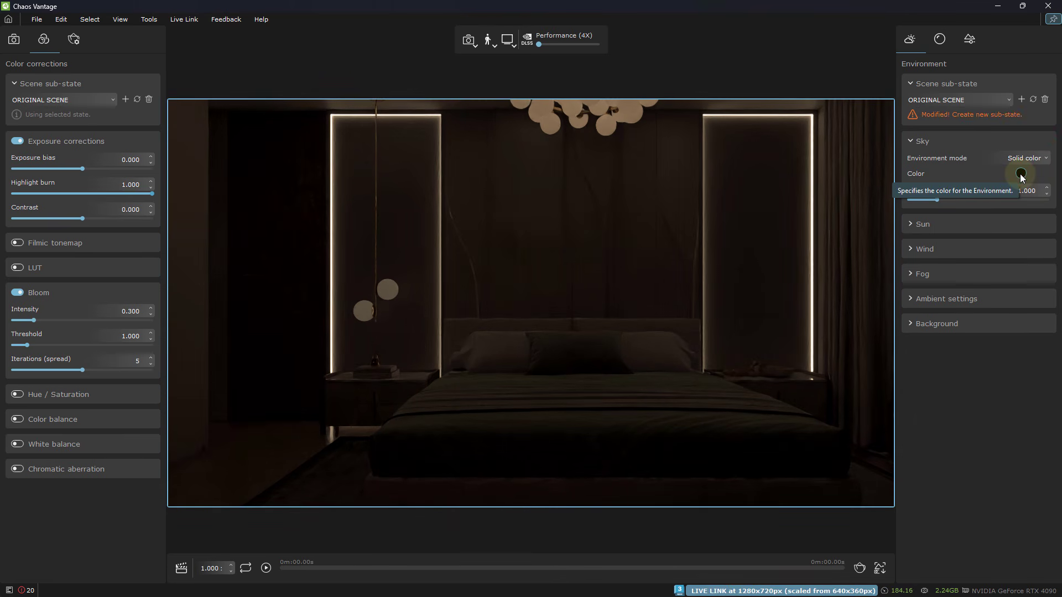
pyautogui.click(1021, 176)
pyautogui.moveTo(821, 233); pyautogui.dragTo(830, 194)
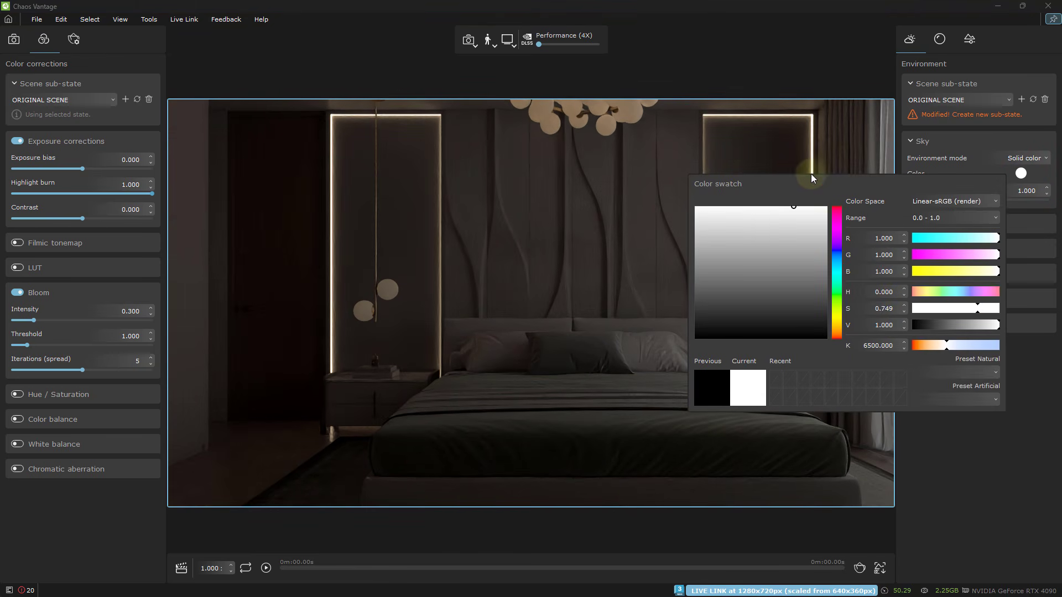
# Try pink and green shades for the solid sky color and finish with pure white
pyautogui.click(837, 210)
pyautogui.moveTo(813, 220); pyautogui.dragTo(838, 287)
pyautogui.moveTo(970, 326); pyautogui.dragTo(991, 326)
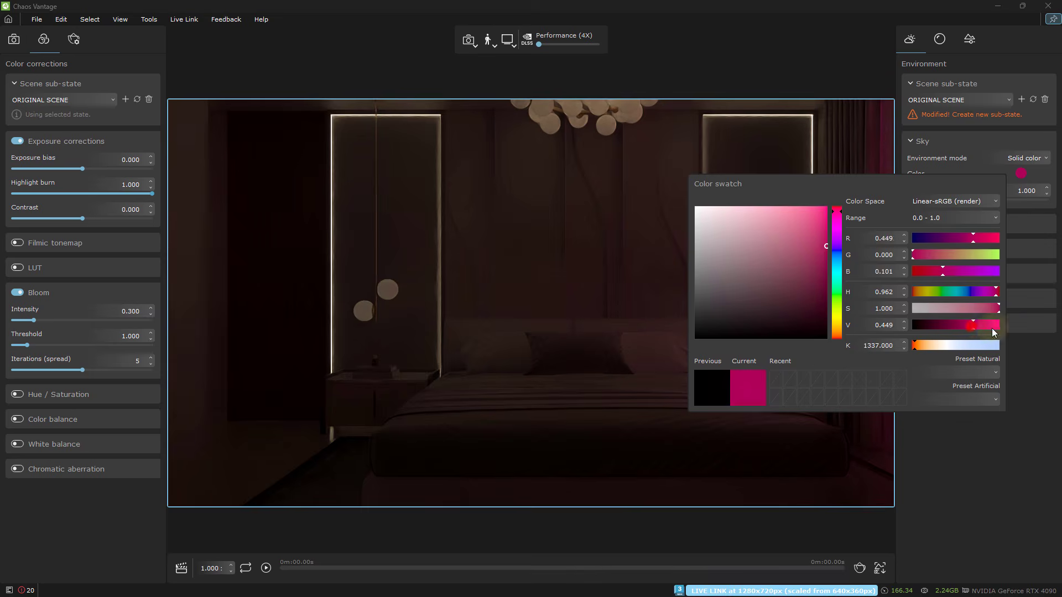
pyautogui.moveTo(822, 255); pyautogui.dragTo(827, 296)
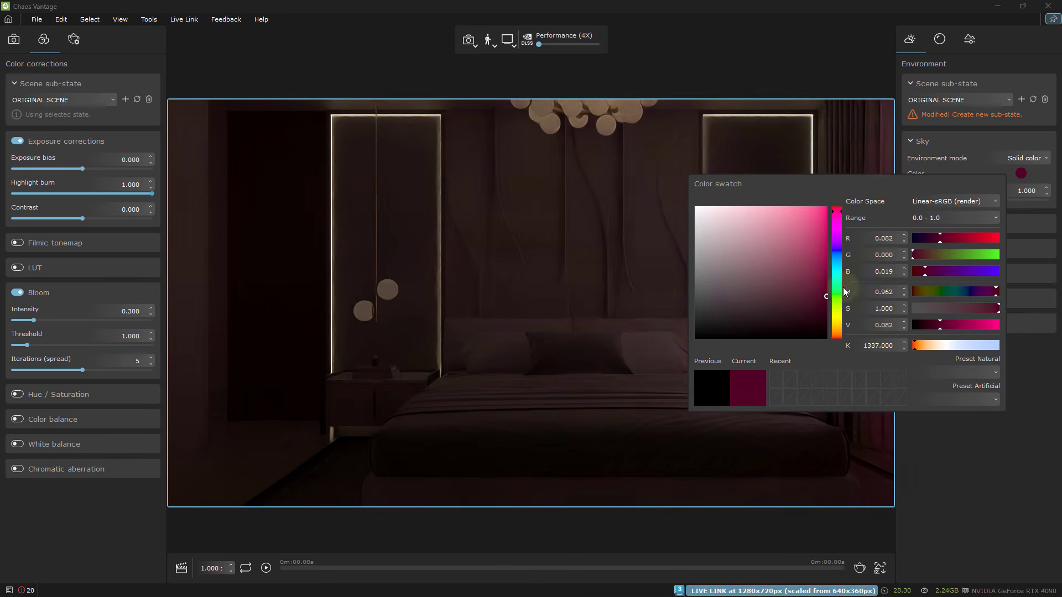
pyautogui.click(838, 256)
pyautogui.moveTo(836, 247); pyautogui.dragTo(837, 300)
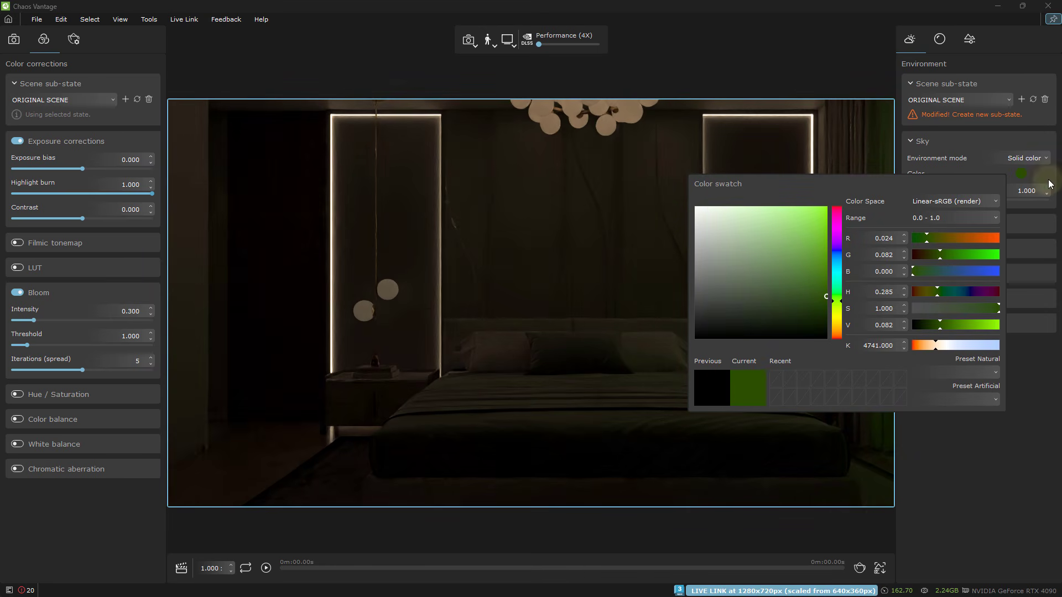
pyautogui.click(697, 214)
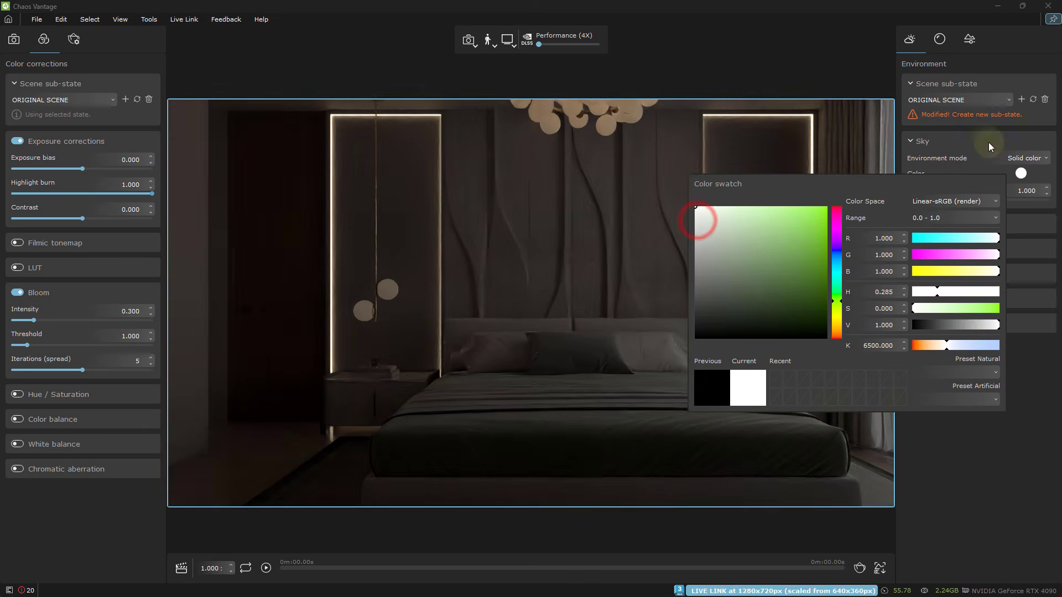
pyautogui.click(998, 137)
# Set the environment mode to Physical sky with an intensity of 5.000, and collapse the Sky settings
pyautogui.click(1019, 140)
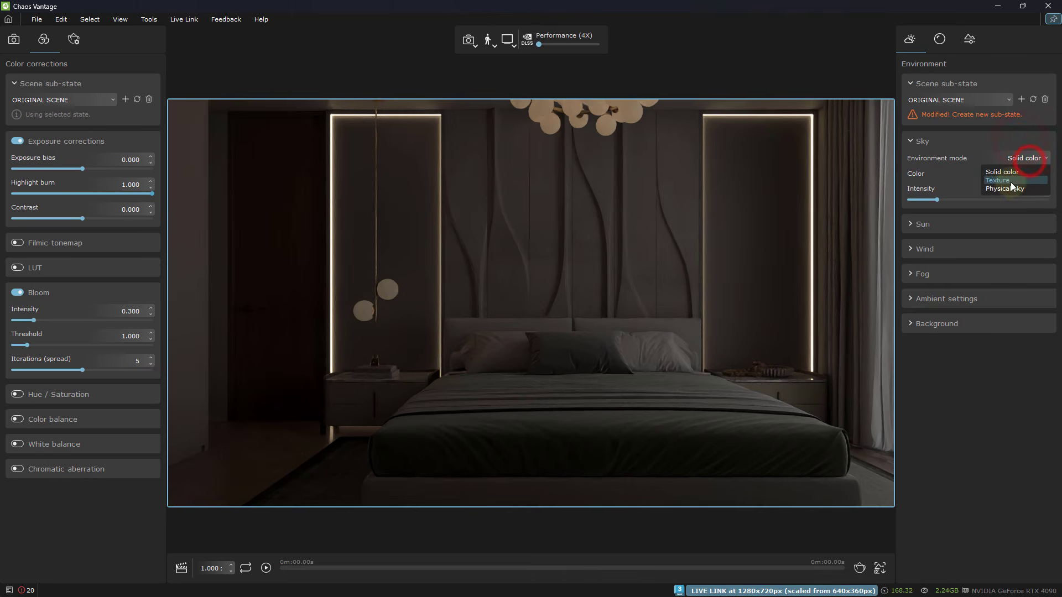
pyautogui.click(1007, 189)
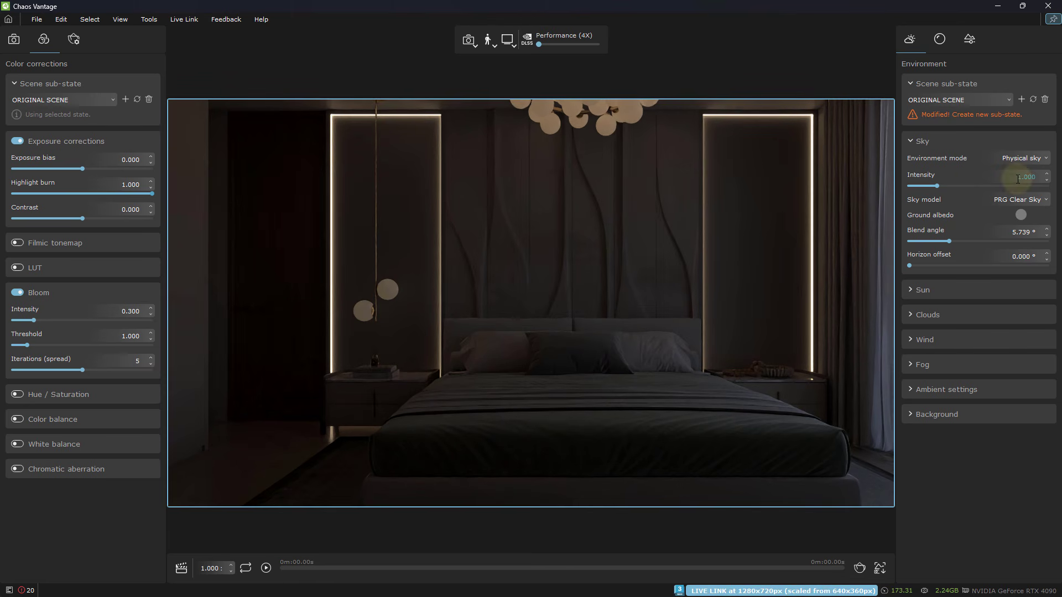
pyautogui.moveTo(1017, 178); pyautogui.dragTo(1055, 177)
pyautogui.moveTo(938, 185); pyautogui.dragTo(1060, 187)
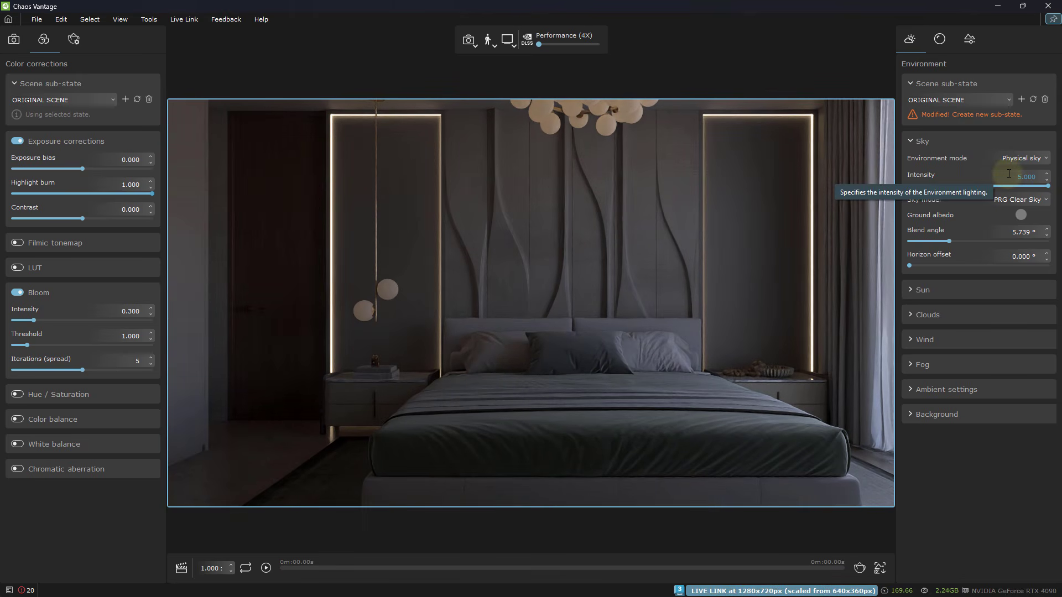
pyautogui.moveTo(1008, 175); pyautogui.dragTo(1059, 178)
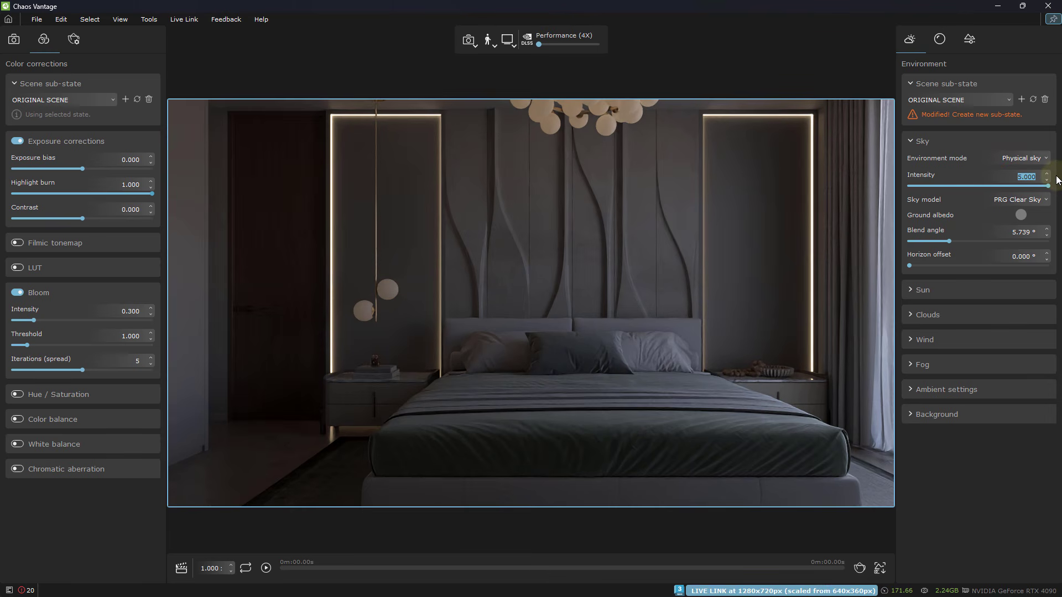
pyautogui.click(1000, 177)
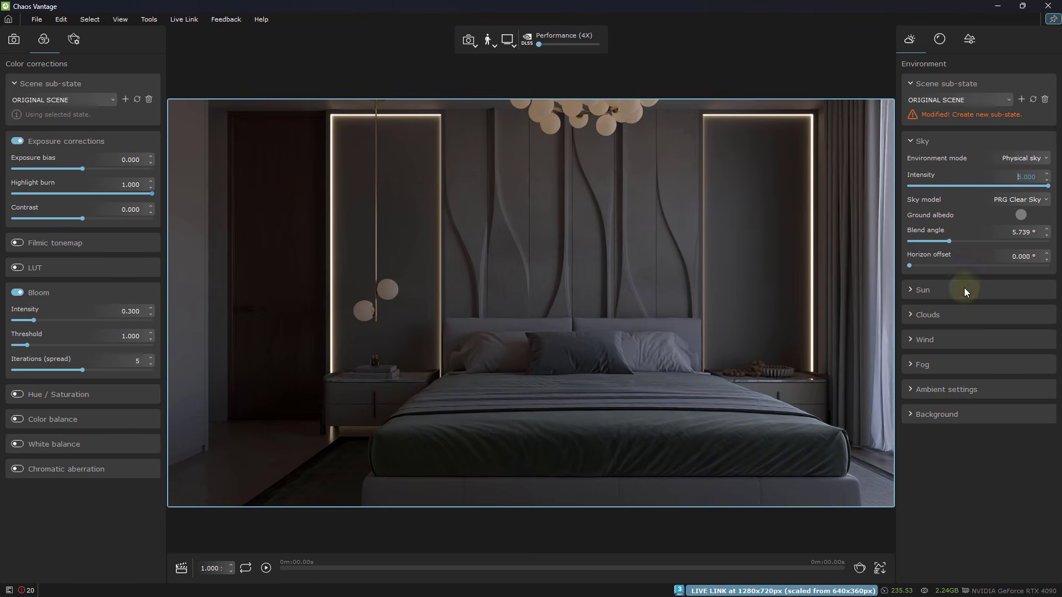
pyautogui.click(935, 141)
pyautogui.click(931, 145)
pyautogui.click(930, 144)
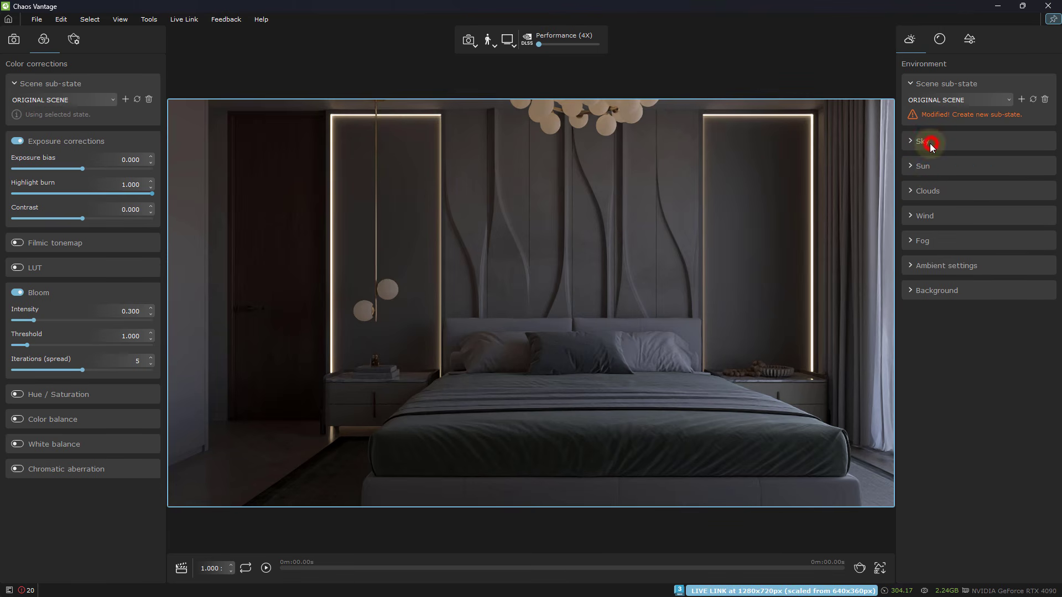
# Enable the environment's sun light, switching it off and on once to compare its effect on the bedroom
pyautogui.click(936, 172)
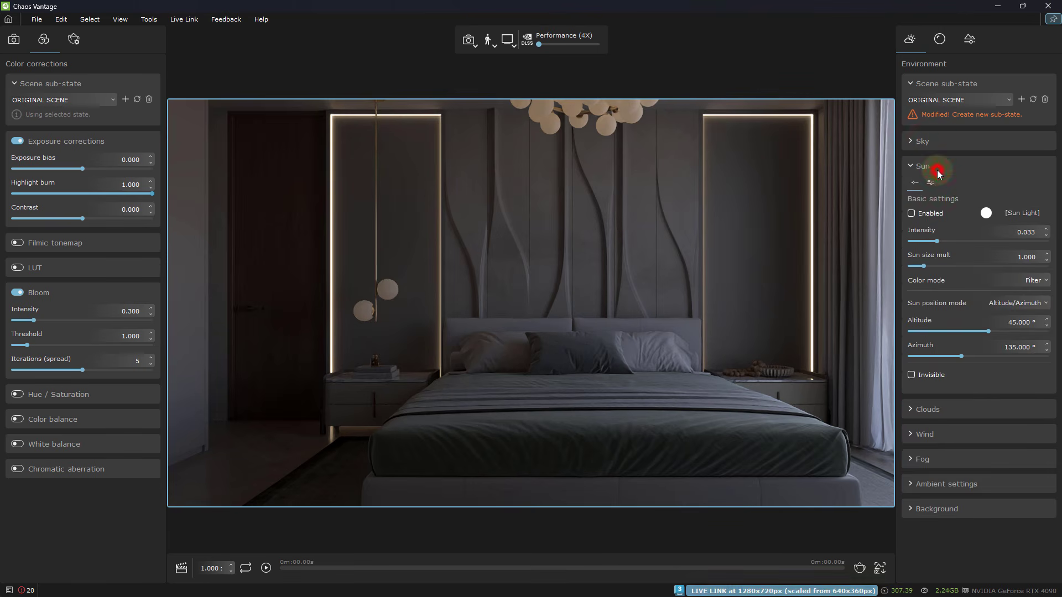
pyautogui.click(912, 215)
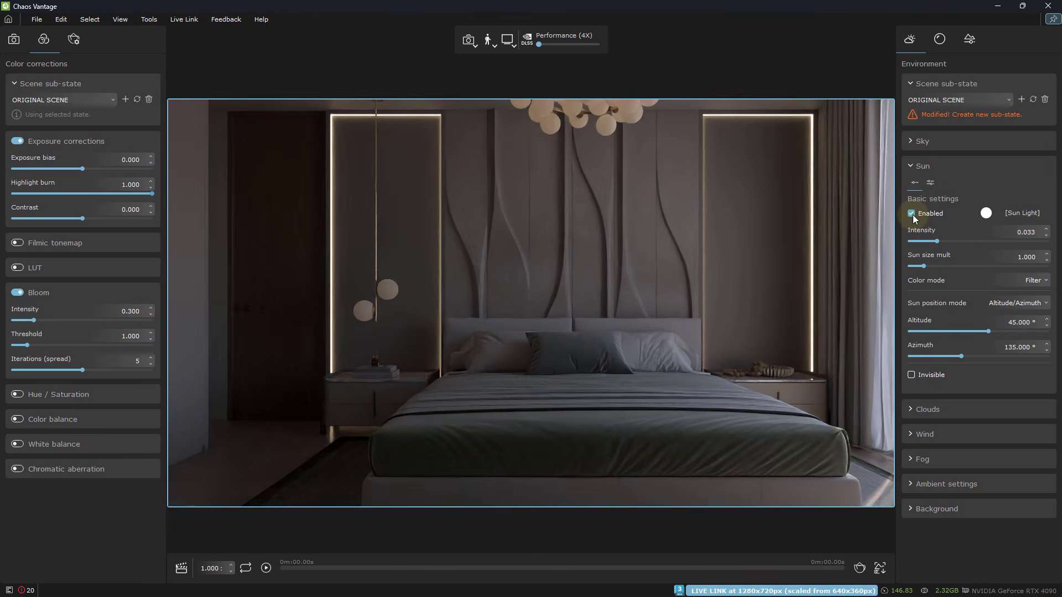
pyautogui.click(911, 214)
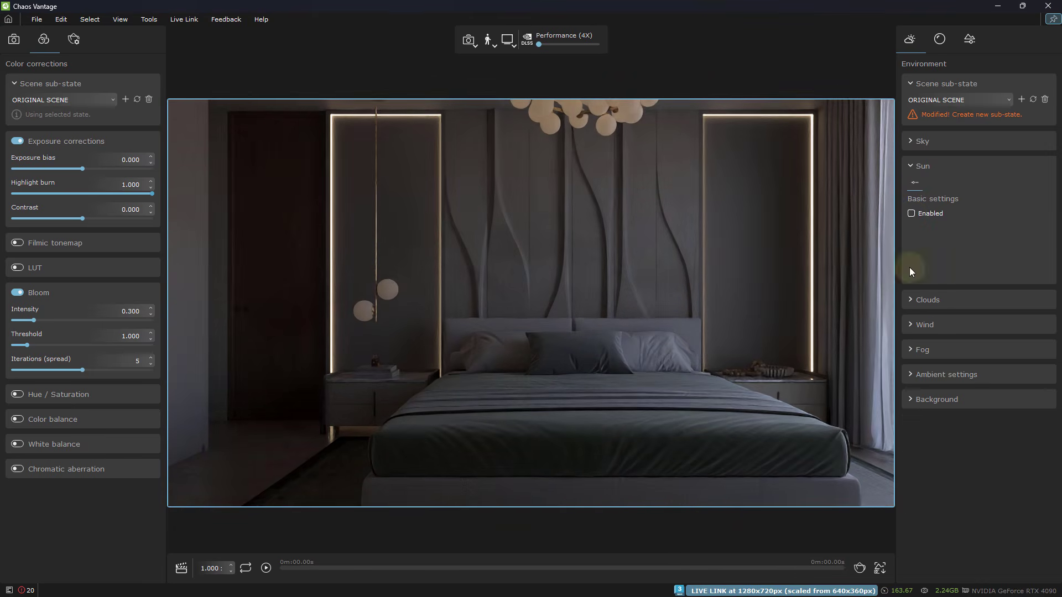
pyautogui.click(911, 213)
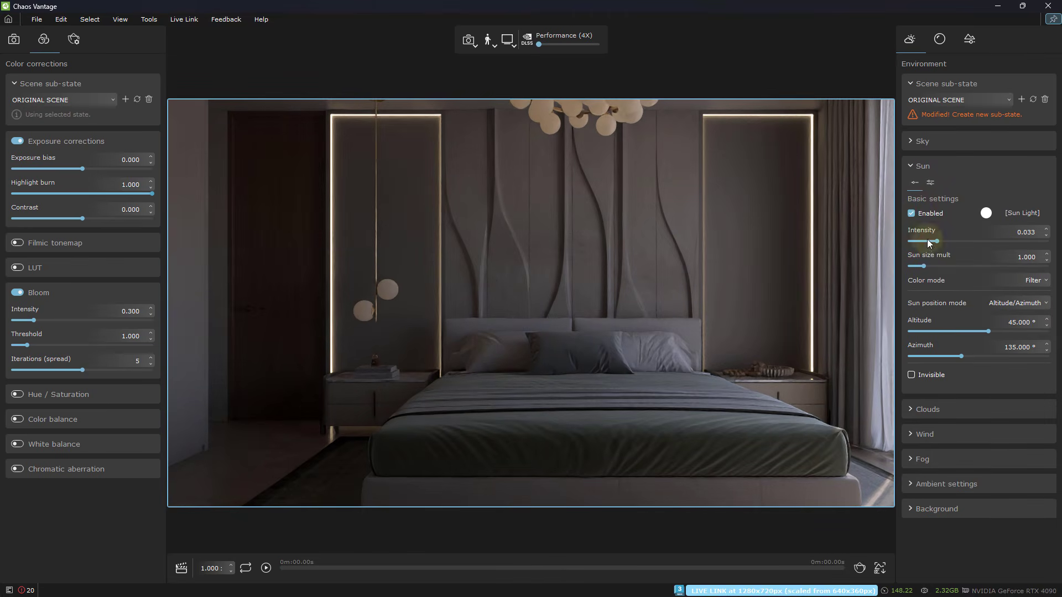
# Set the sun's intensity to 0.046, its altitude to 14.820° and its azimuth to 207.360°
pyautogui.doubleClick(1021, 233)
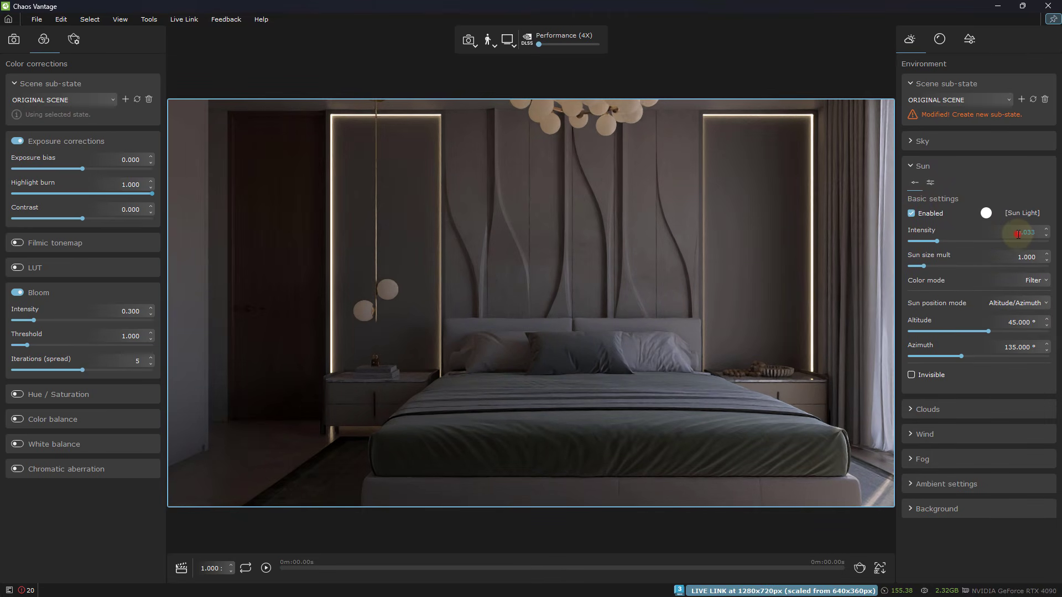
pyautogui.doubleClick(1026, 235)
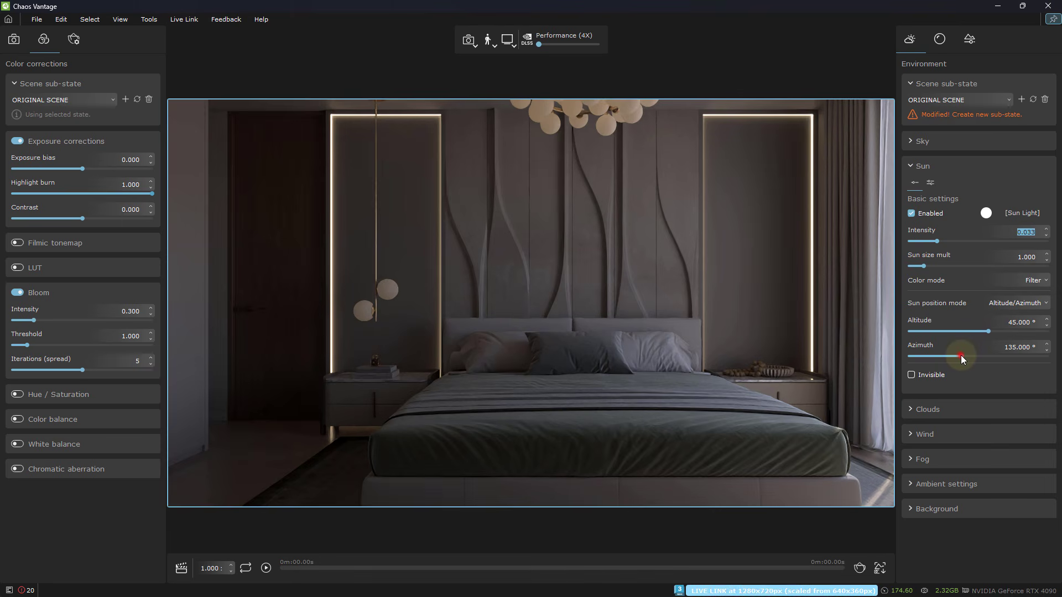
pyautogui.moveTo(960, 356); pyautogui.dragTo(990, 354)
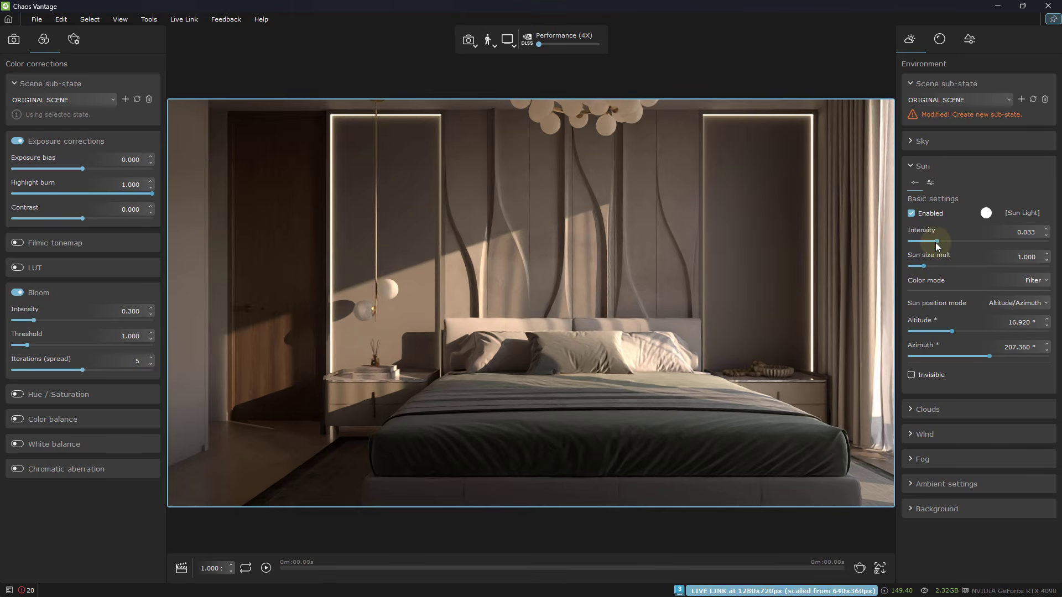
pyautogui.moveTo(934, 242); pyautogui.dragTo(948, 241)
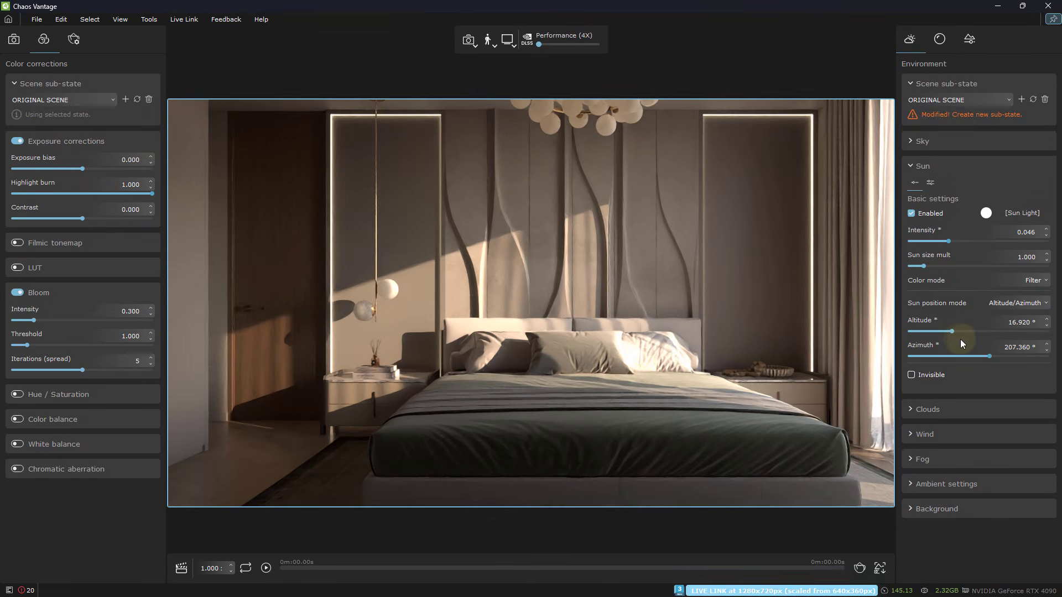
pyautogui.moveTo(989, 356); pyautogui.dragTo(989, 356)
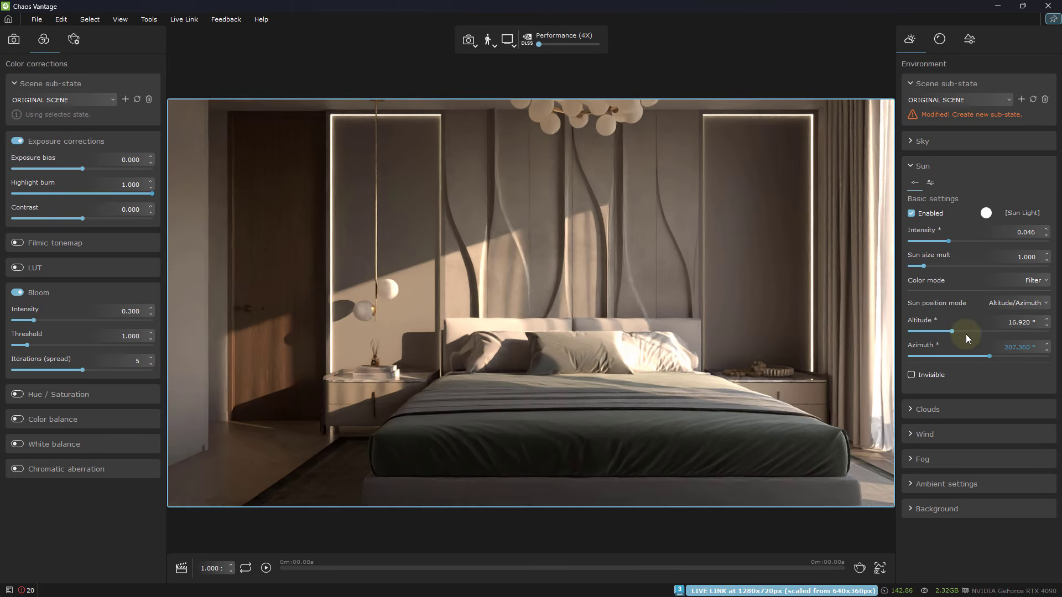
pyautogui.moveTo(952, 330); pyautogui.dragTo(948, 331)
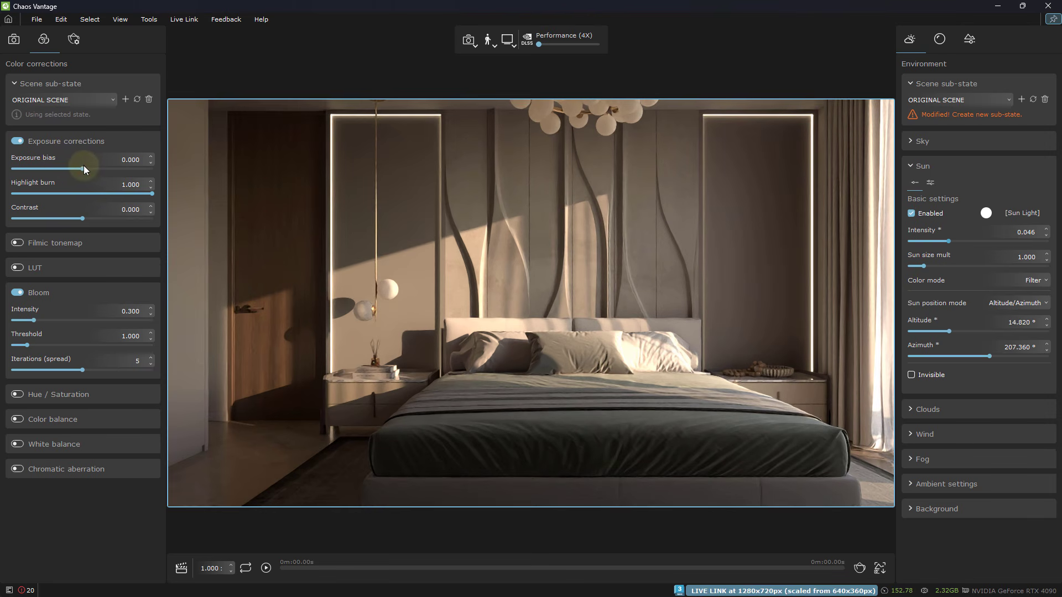
# Set the exposure bias to 0.976 and the highlight burn to 0.502 in the exposure corrections
pyautogui.moveTo(84, 165); pyautogui.dragTo(97, 185)
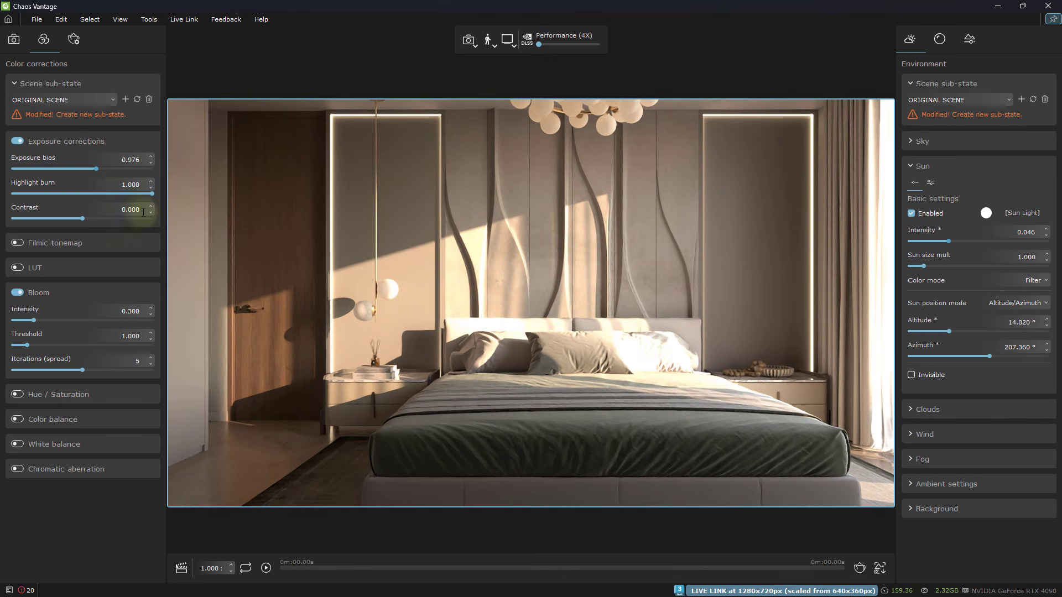
pyautogui.moveTo(147, 192)
pyautogui.mouseDown()
pyautogui.moveTo(55, 207)
pyautogui.moveTo(65, 208)
pyautogui.moveTo(28, 199)
pyautogui.moveTo(83, 200)
pyautogui.mouseUp()
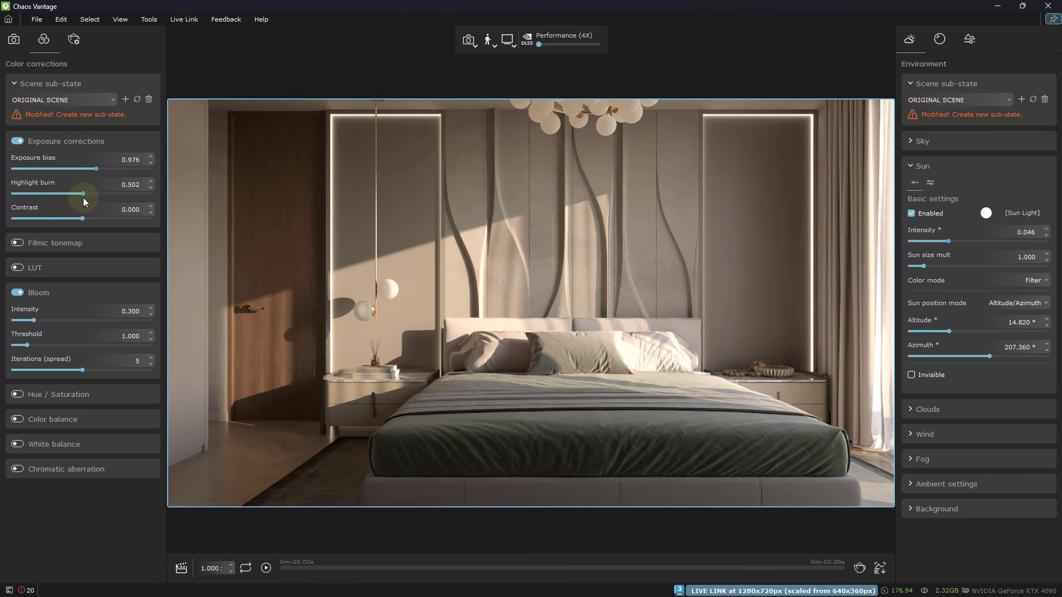
# Compare the render with and without the Hable filmic tonemap, and leave the tonemap enabled
pyautogui.click(18, 242)
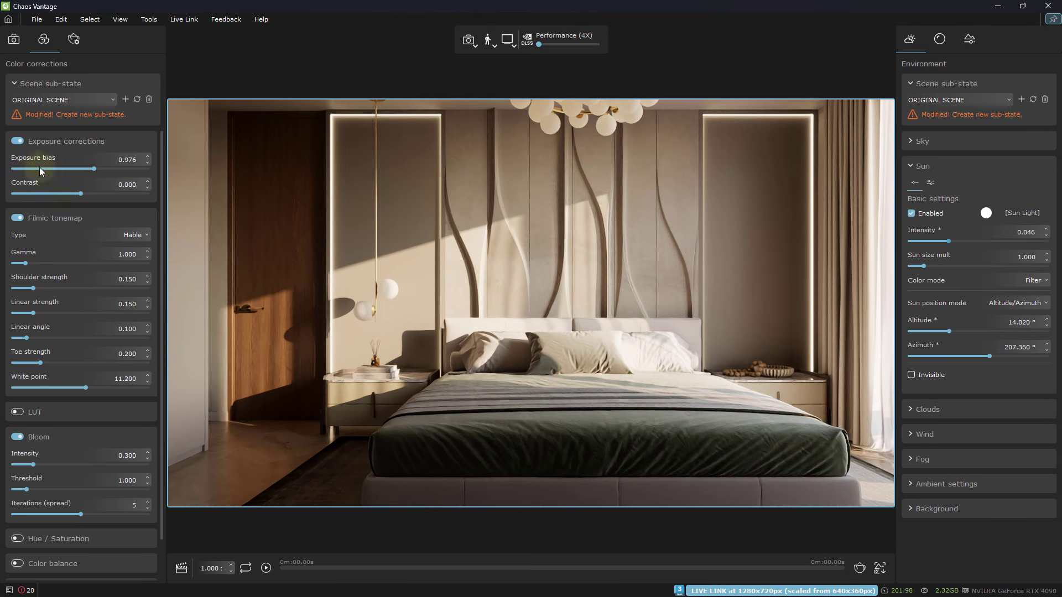
pyautogui.click(17, 219)
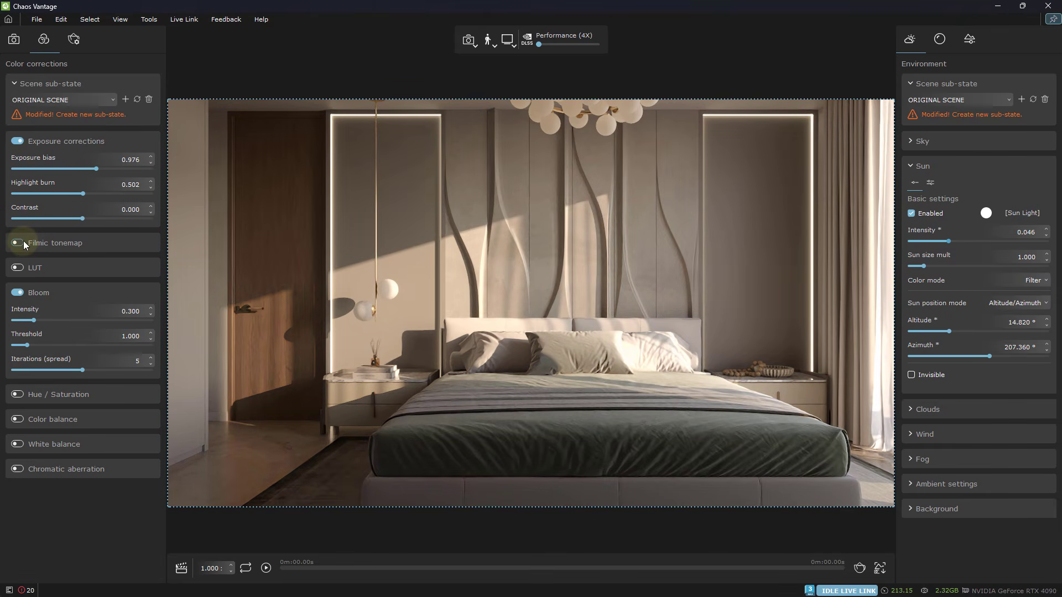
pyautogui.click(22, 242)
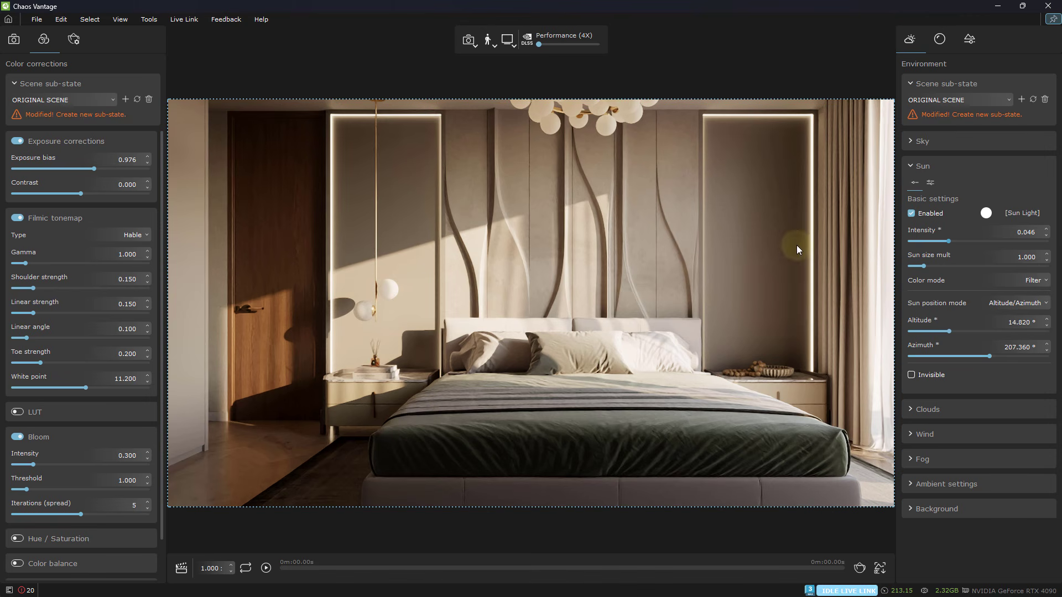
pyautogui.click(17, 218)
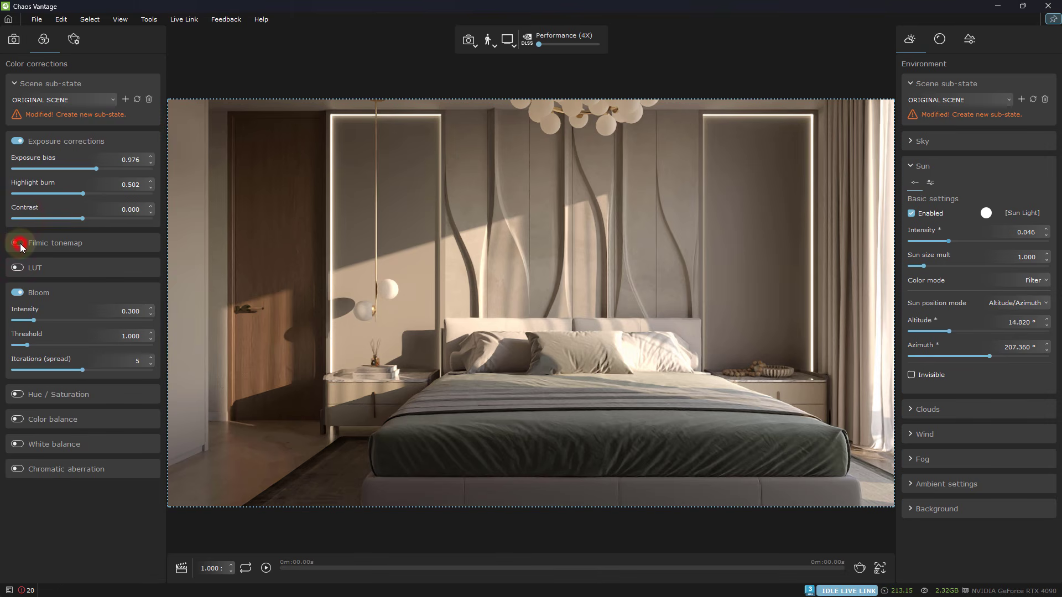
pyautogui.click(20, 243)
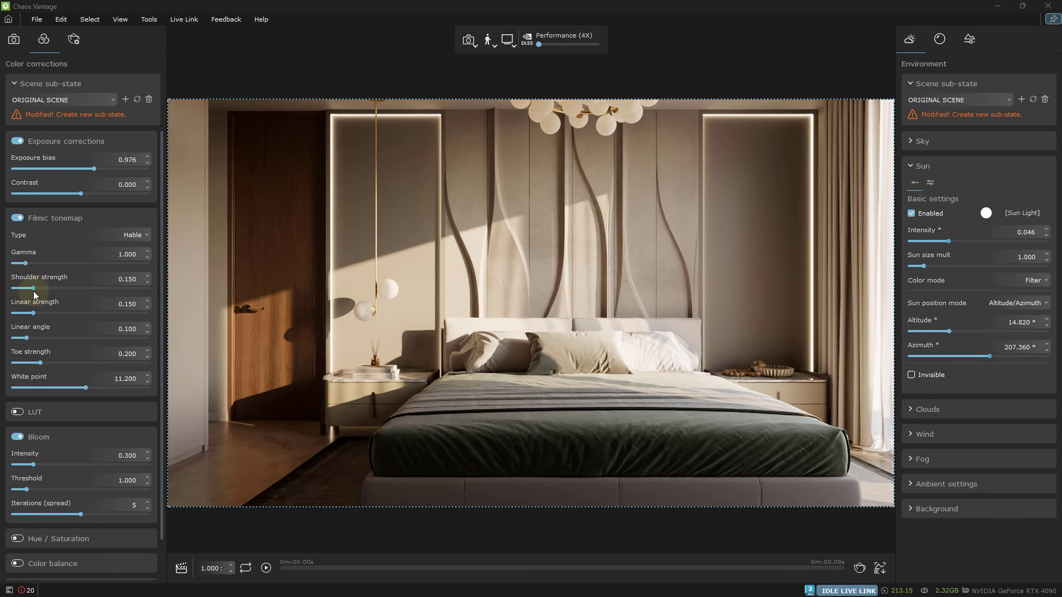
# Set the filmic tonemap's shoulder strength to 0.245, linear strength to 0.237 and linear angle to 0.200
pyautogui.moveTo(34, 289)
pyautogui.mouseDown()
pyautogui.moveTo(84, 292)
pyautogui.moveTo(11, 293)
pyautogui.moveTo(50, 294)
pyautogui.mouseUp()
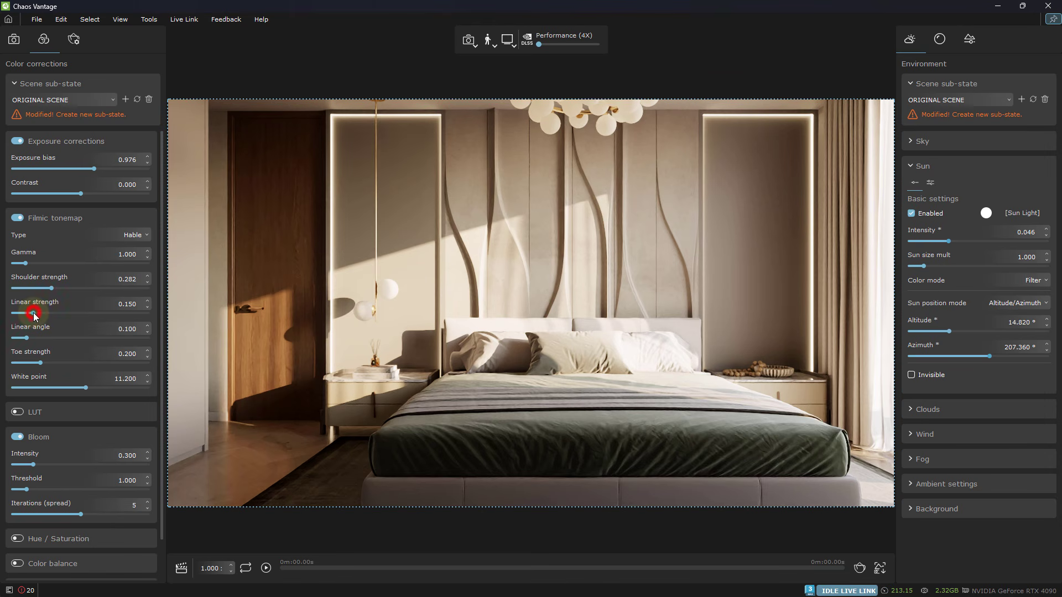
pyautogui.moveTo(45, 313); pyautogui.dragTo(40, 339)
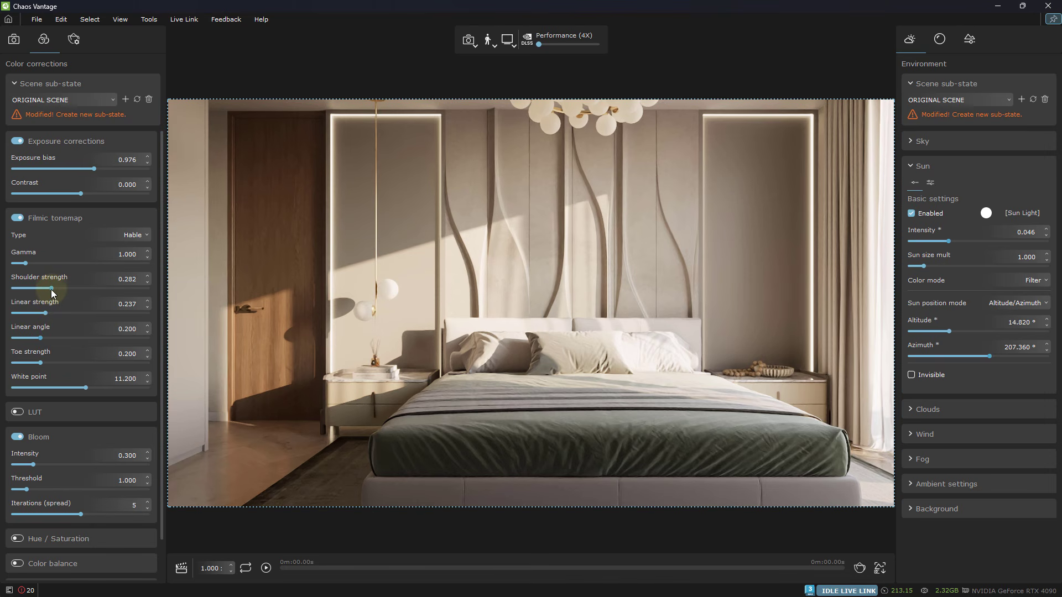
pyautogui.moveTo(51, 290)
pyautogui.mouseDown()
pyautogui.moveTo(40, 294)
pyautogui.moveTo(59, 290)
pyautogui.moveTo(46, 290)
pyautogui.mouseUp()
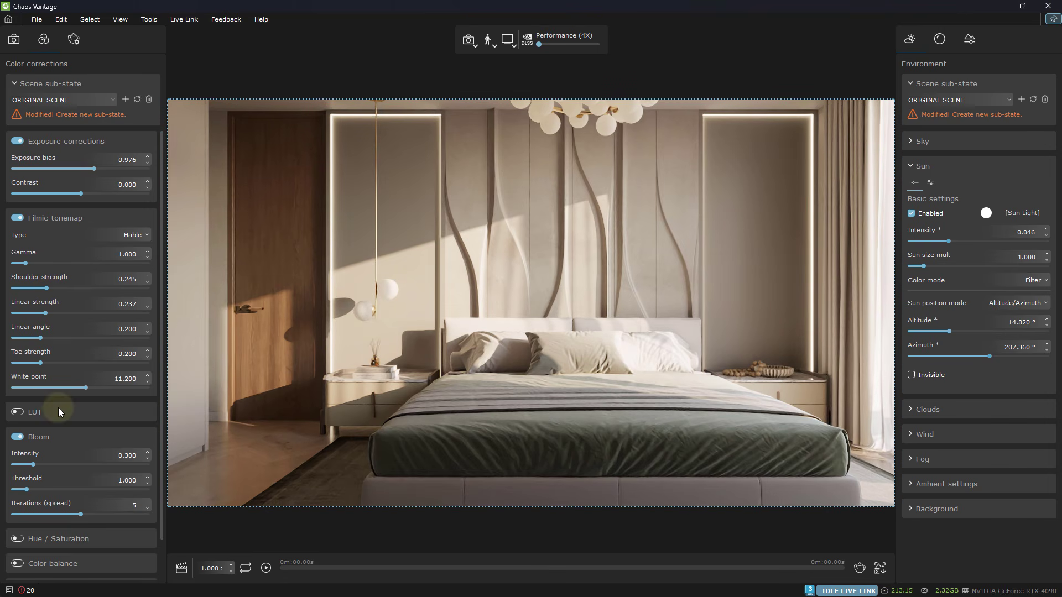
# Enable the LUT with 3DCollective_sRGB_SoftLight_01Soft.cube and set its amount to 0.576
pyautogui.scroll(-1, 62, 412)
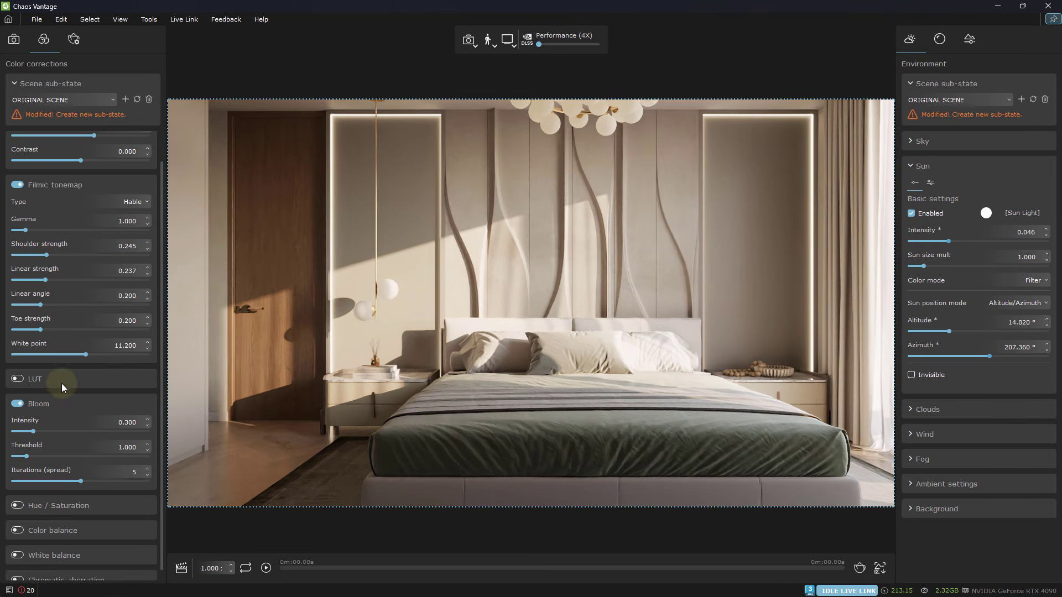
pyautogui.click(18, 379)
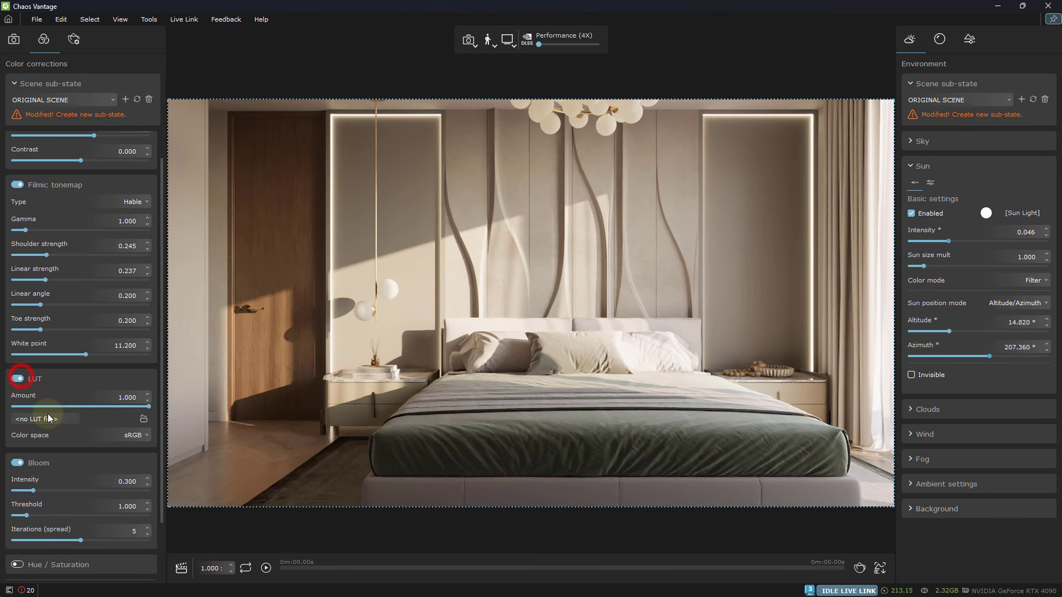
pyautogui.click(70, 422)
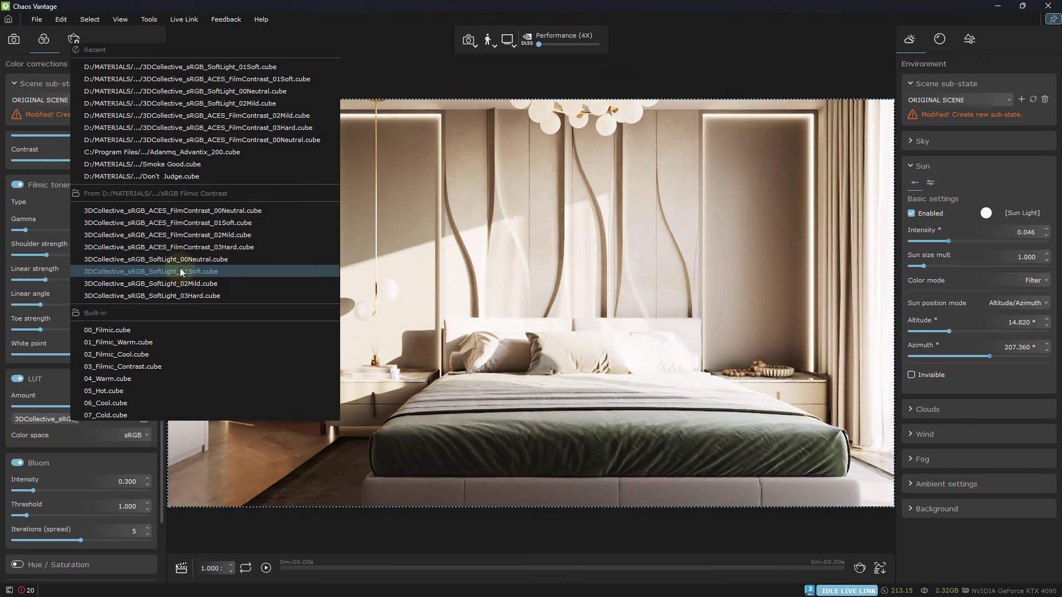
pyautogui.click(191, 273)
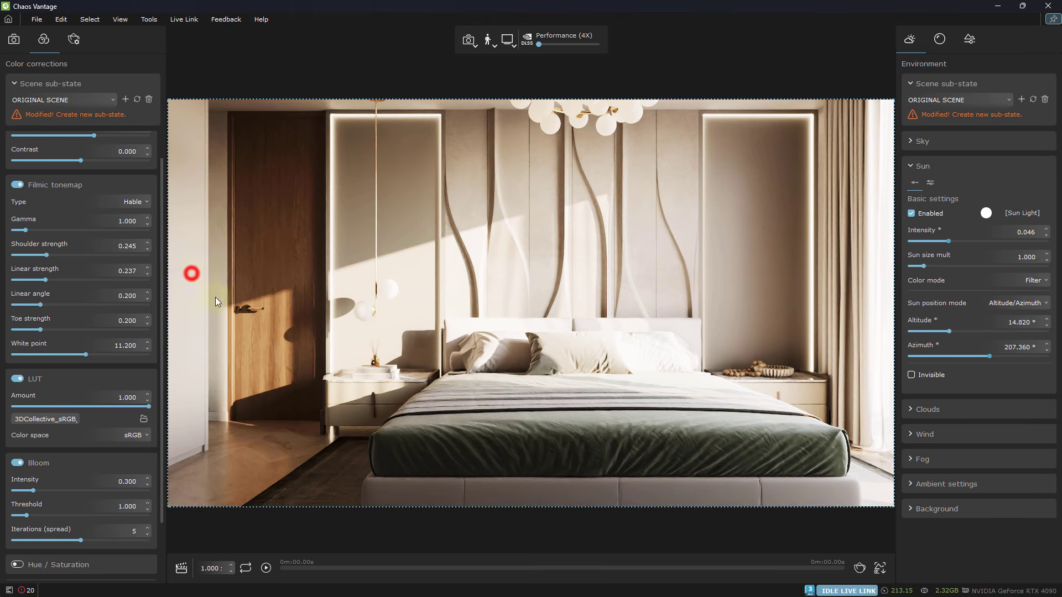
pyautogui.moveTo(145, 409); pyautogui.dragTo(97, 407)
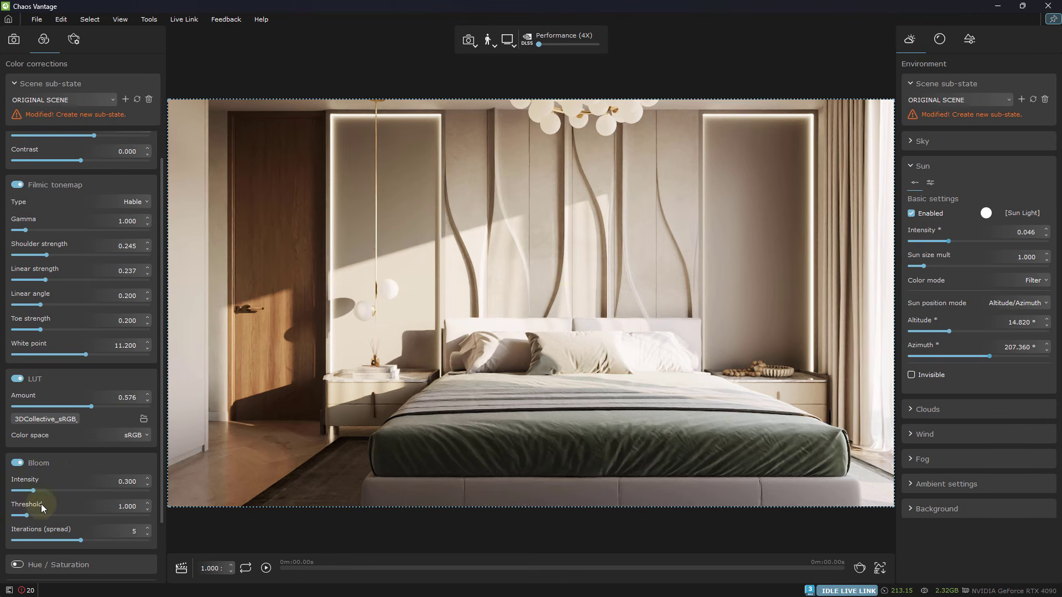
# Set the bloom intensity to 0.269, and enable white balance with a temperature of 6714.286
pyautogui.moveTo(37, 494)
pyautogui.mouseDown()
pyautogui.moveTo(89, 497)
pyautogui.moveTo(28, 504)
pyautogui.mouseUp()
pyautogui.scroll(-2, 7, 431)
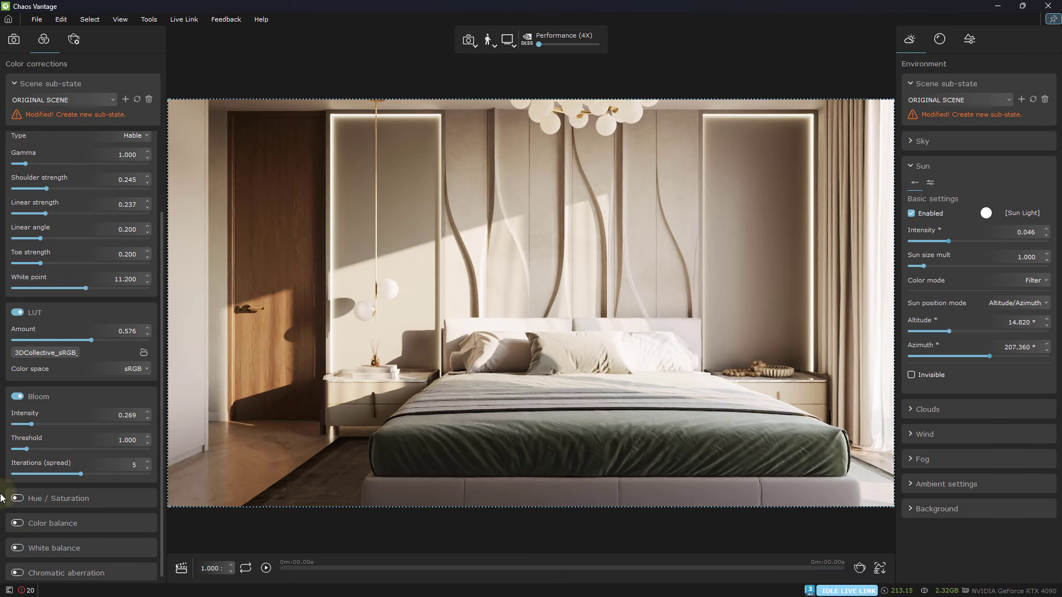
pyautogui.click(20, 549)
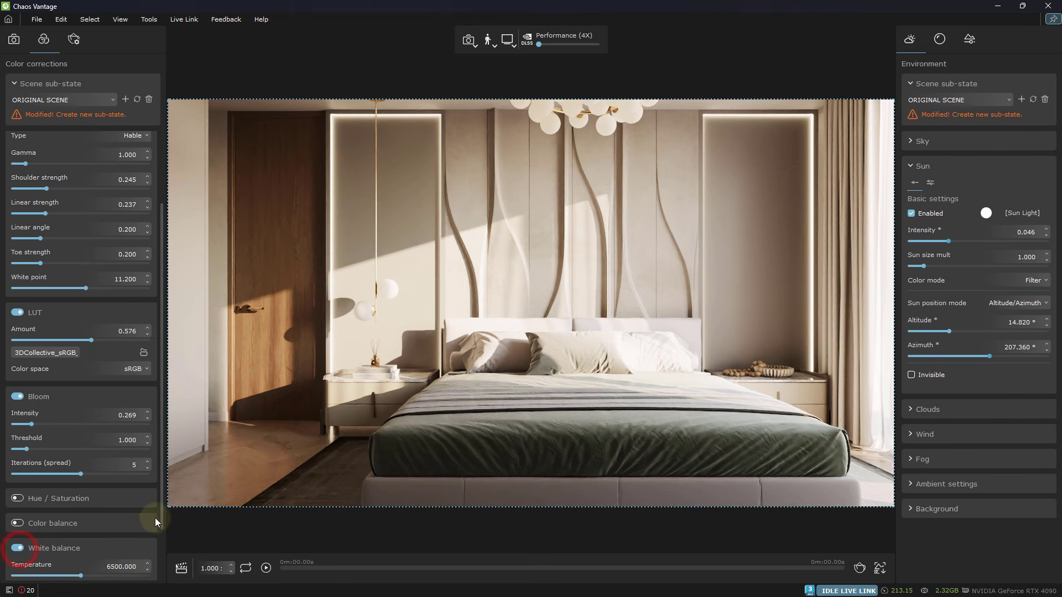
pyautogui.scroll(-2, 135, 543)
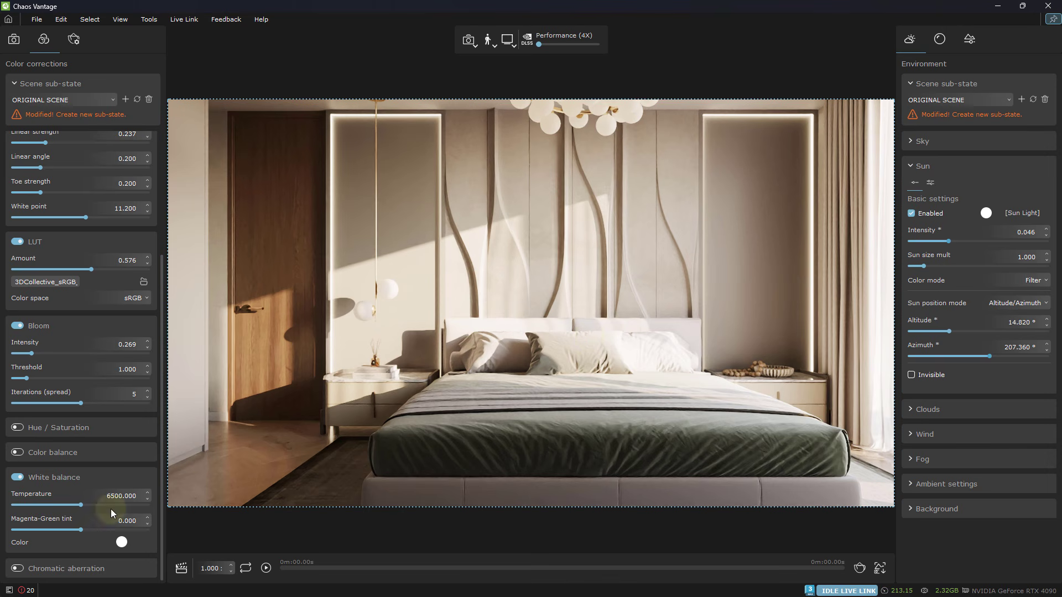
pyautogui.moveTo(81, 503)
pyautogui.mouseDown()
pyautogui.moveTo(102, 504)
pyautogui.moveTo(52, 509)
pyautogui.moveTo(85, 509)
pyautogui.mouseUp()
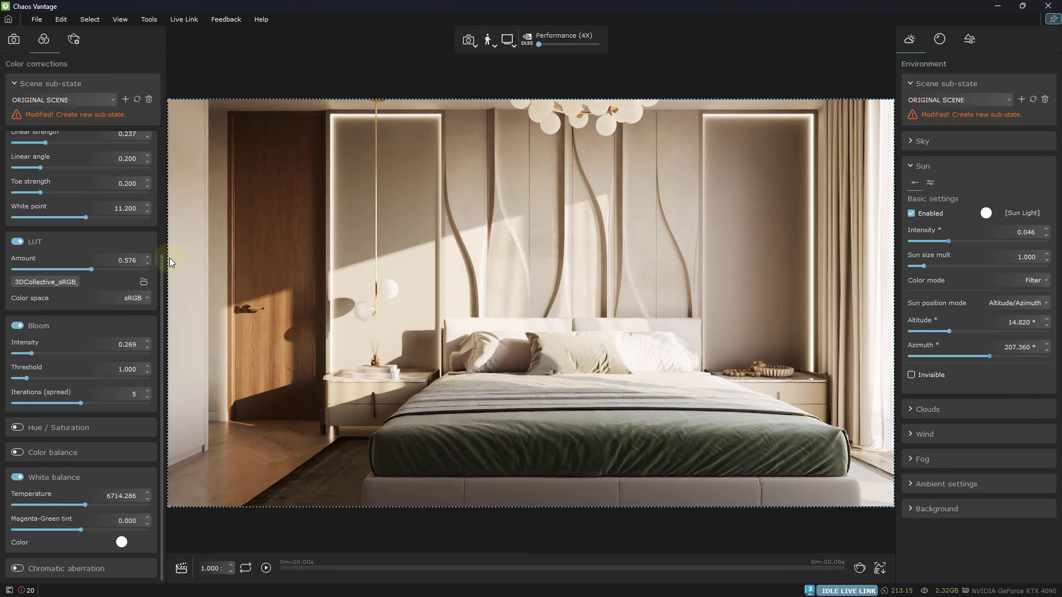
# Set the exposure bias to 0.592 and the filmic tonemap's linear angle to 0.233
pyautogui.moveTo(162, 263); pyautogui.dragTo(158, 124)
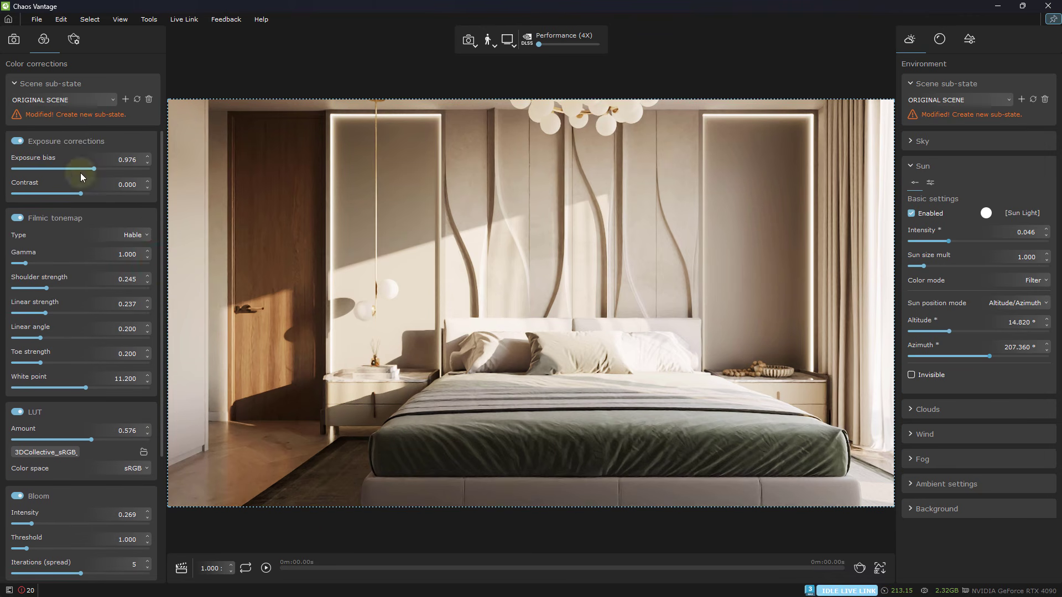
pyautogui.moveTo(95, 167); pyautogui.dragTo(90, 167)
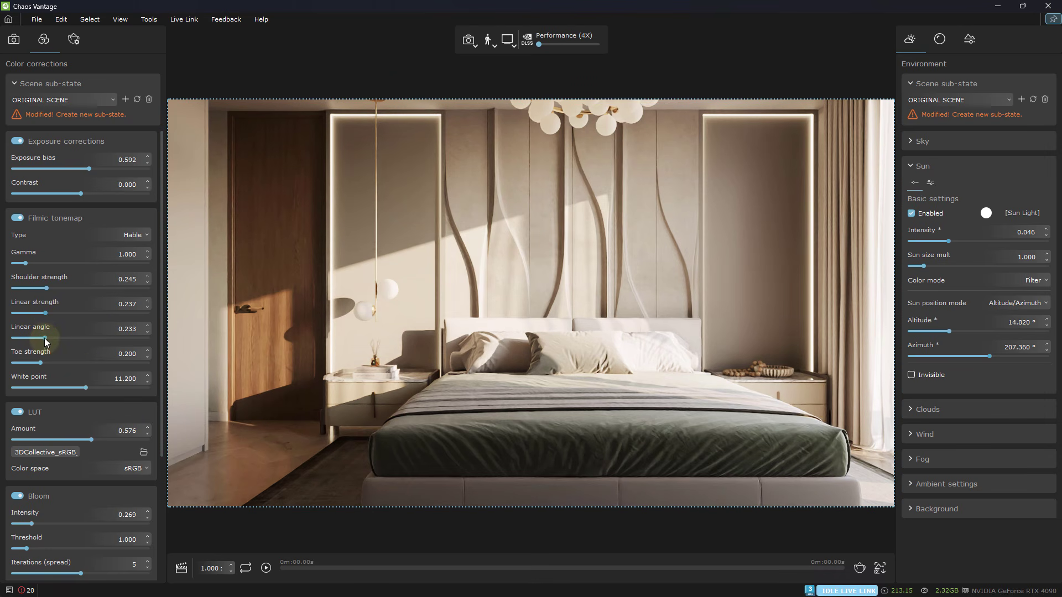
# Save the scene in the SEPTEMBER folder as a Vantage file named BED
pyautogui.click(35, 20)
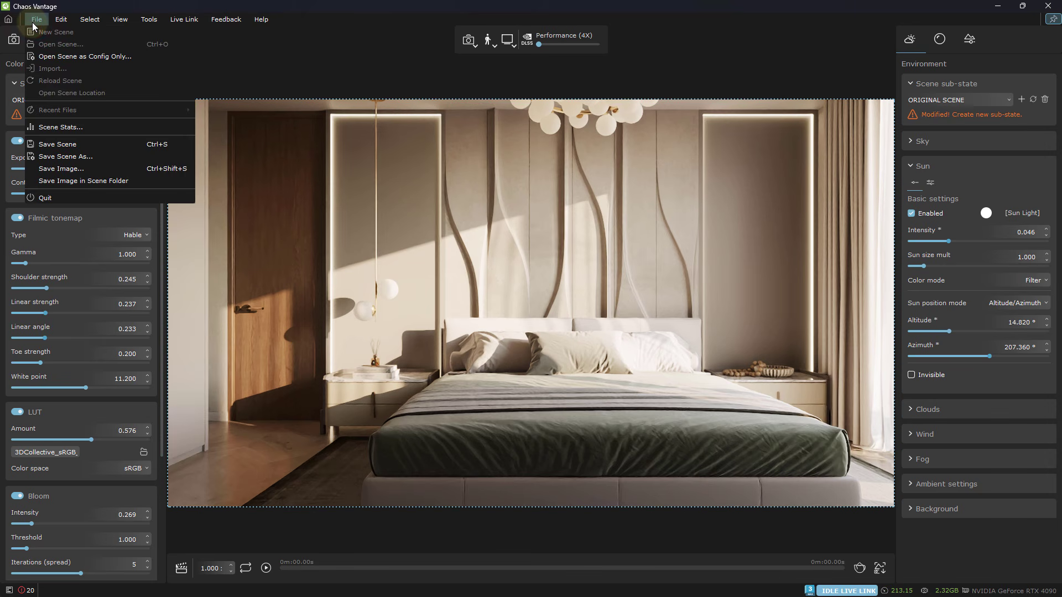
pyautogui.click(83, 144)
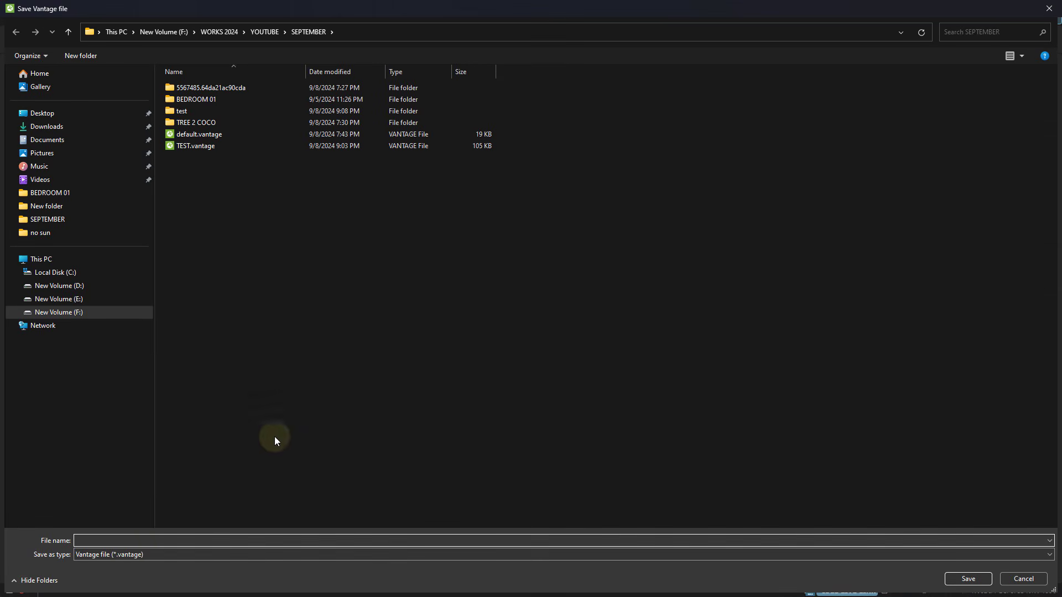
pyautogui.click(128, 542)
pyautogui.write('BEDROOM')
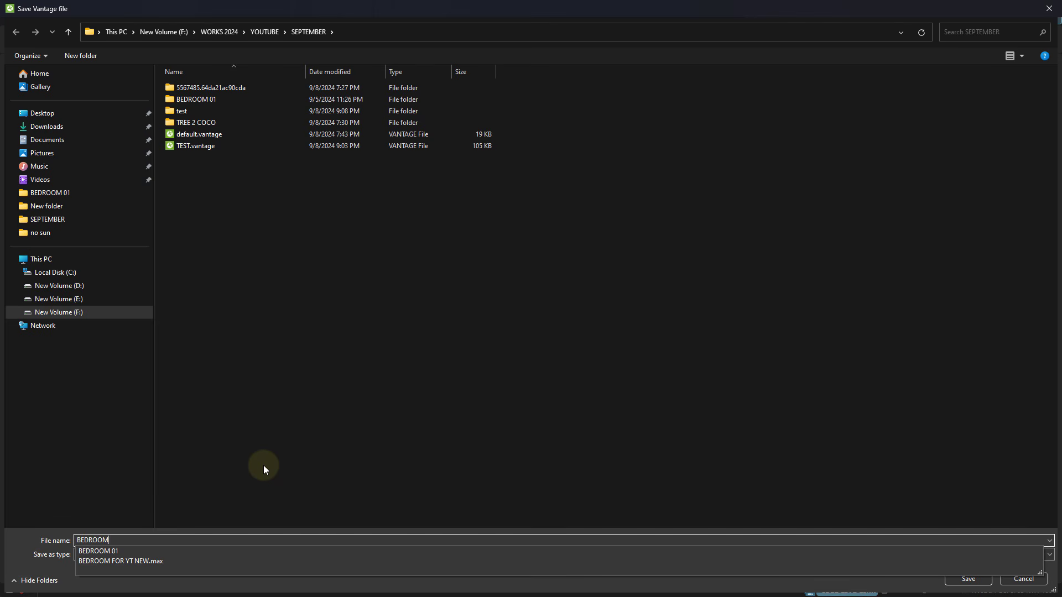
pyautogui.write(' 01')
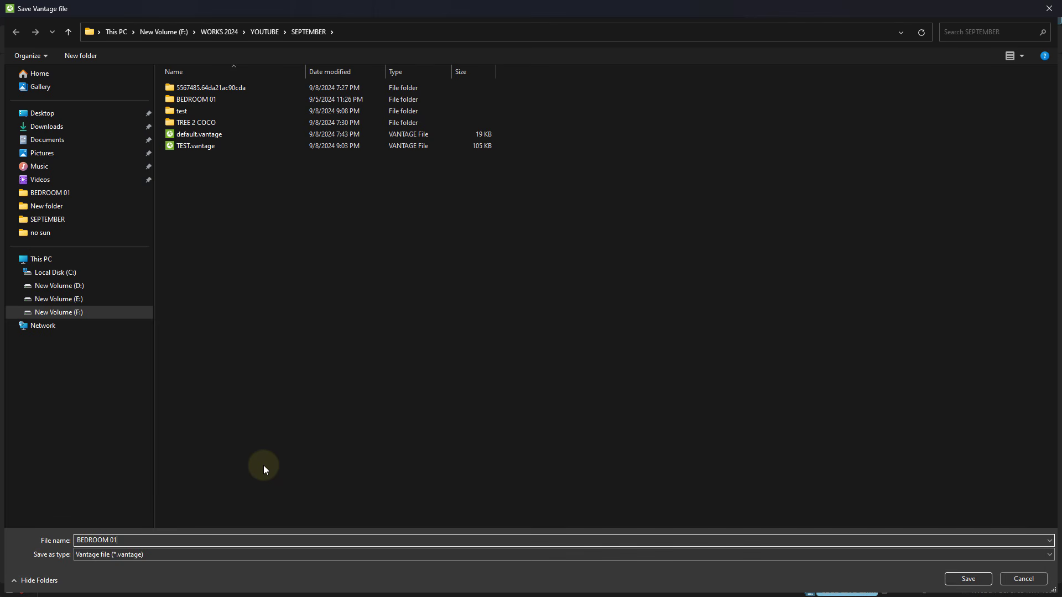
pyautogui.press('Return')
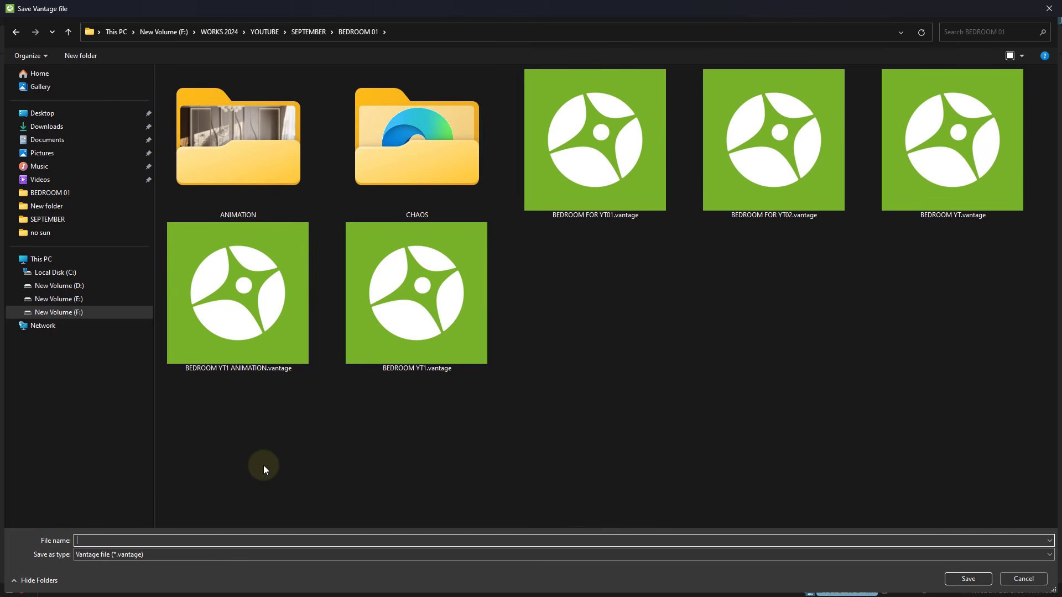
pyautogui.click(309, 31)
pyautogui.write('BED')
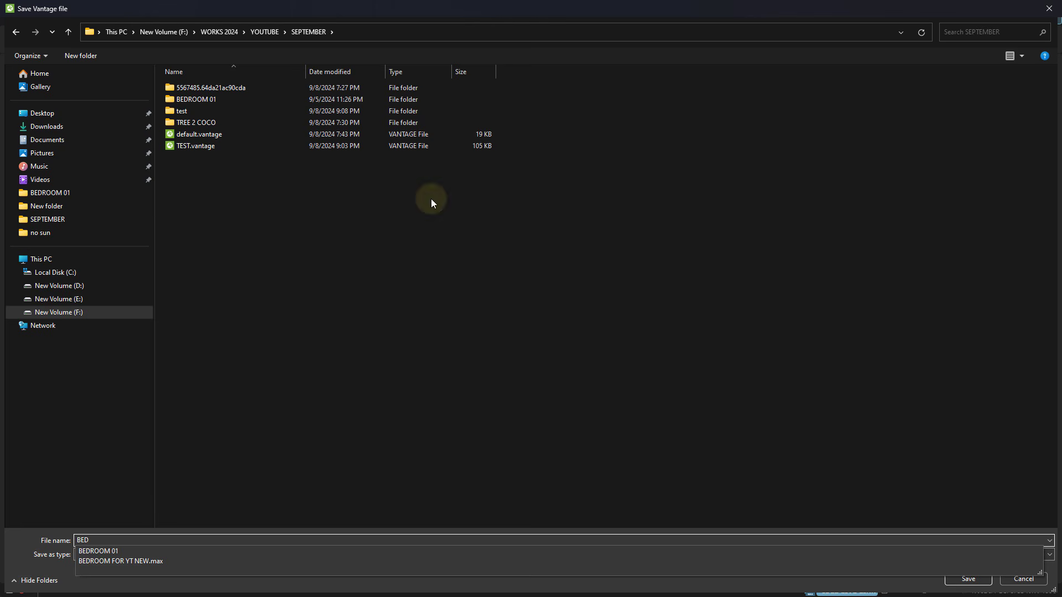
pyautogui.click(559, 372)
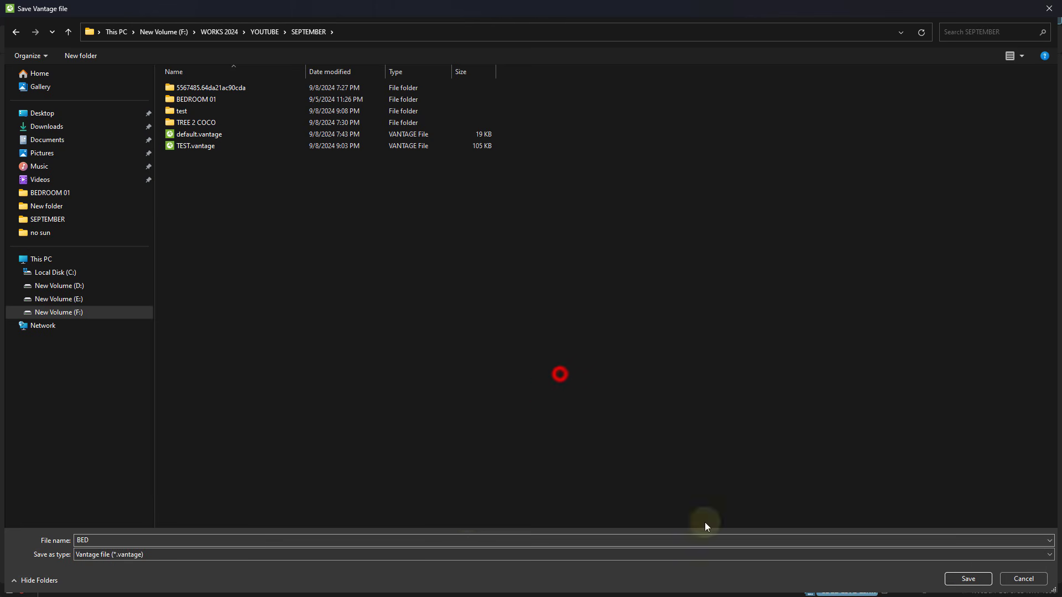
pyautogui.click(967, 579)
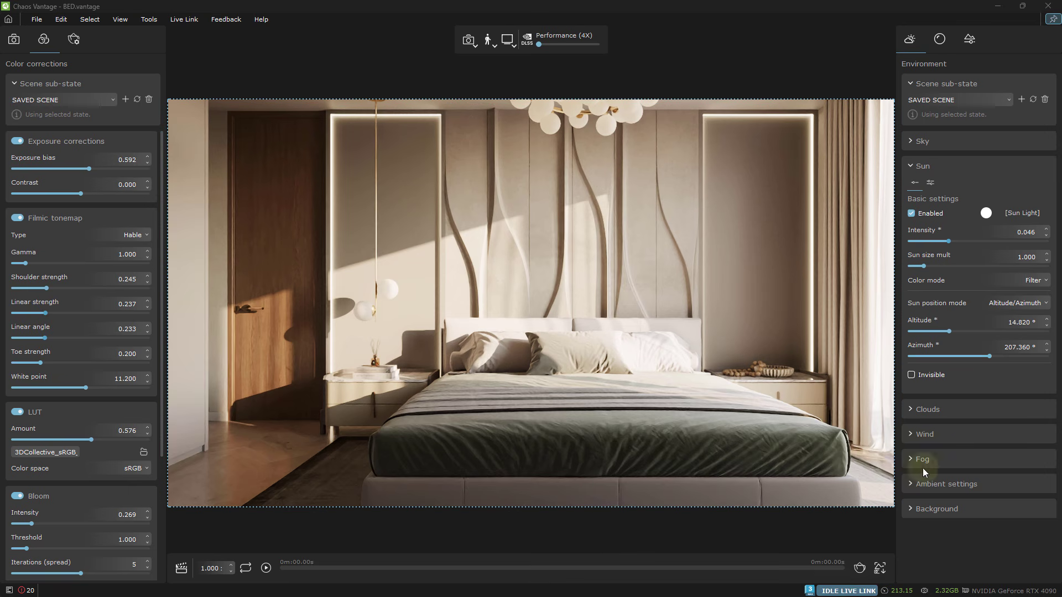
# Restore the linked full bedroom view, and enable ambient occlusion in the ambient settings with a radius of 1.000
pyautogui.click(949, 491)
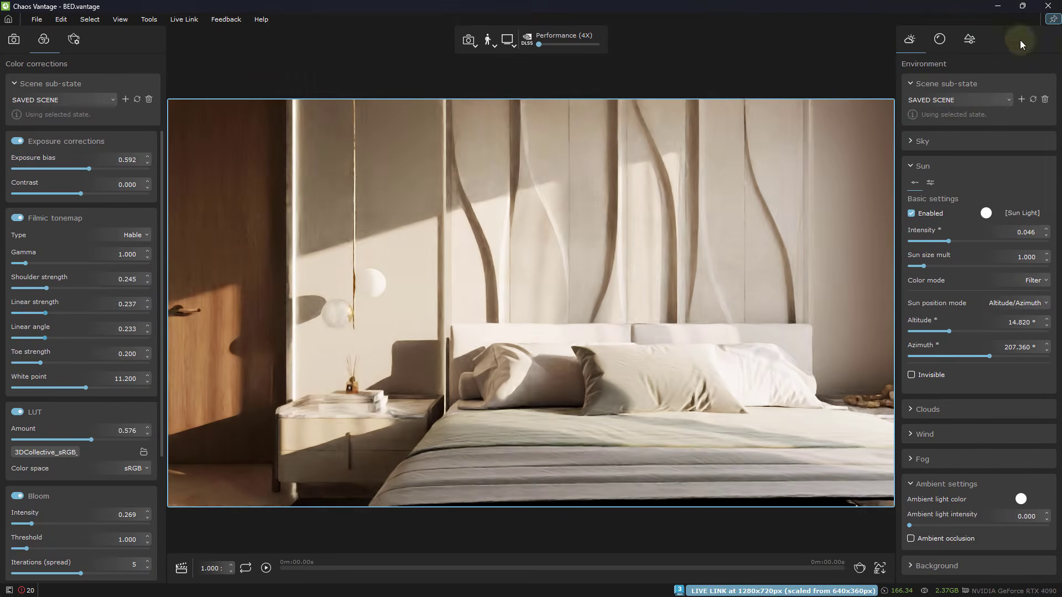
pyautogui.click(1023, 7)
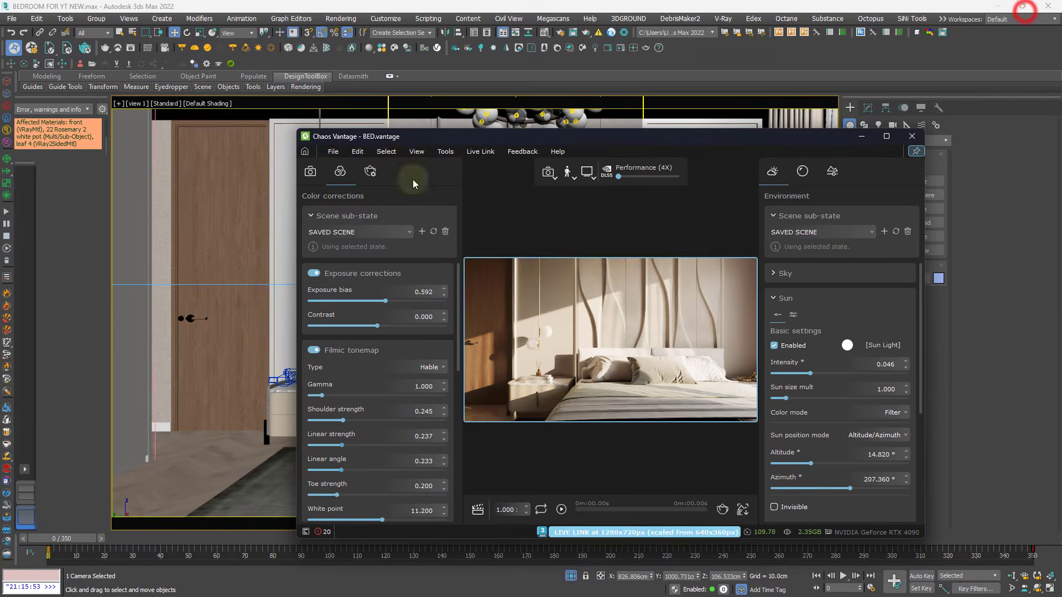
pyautogui.middleClick(260, 335)
pyautogui.click(886, 136)
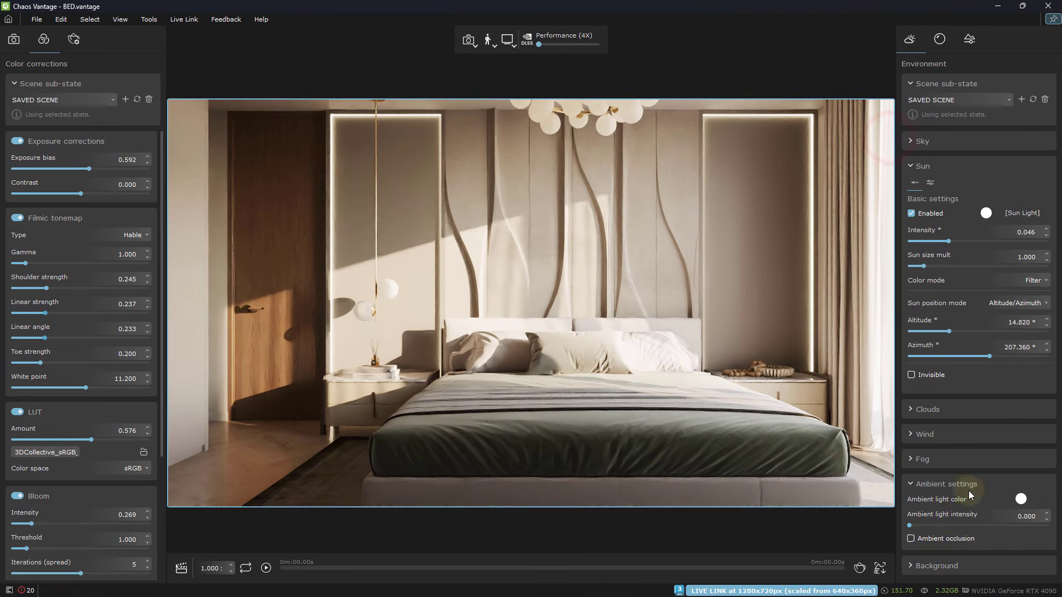
pyautogui.click(910, 539)
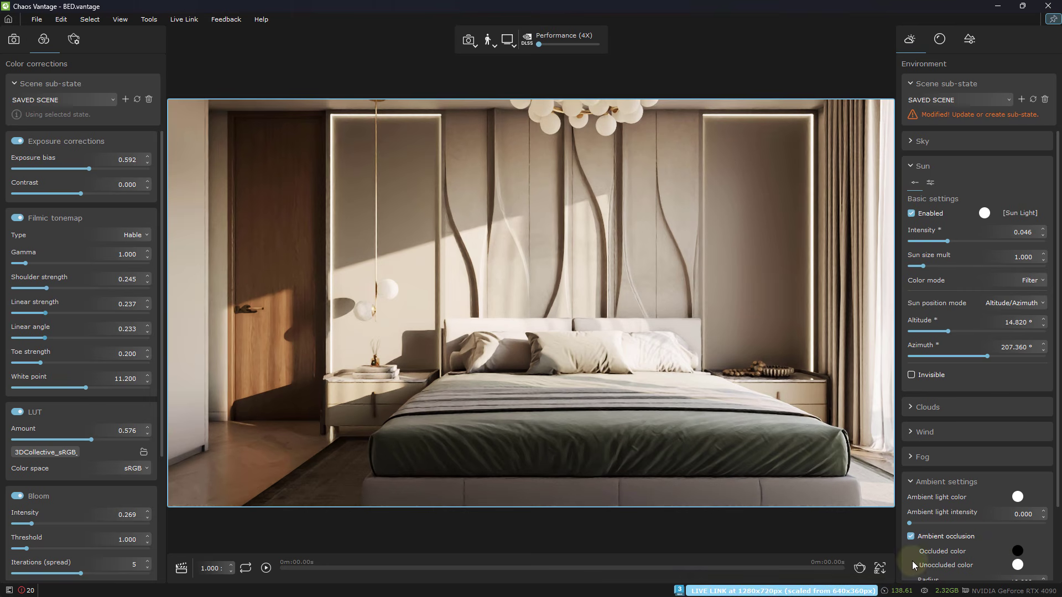
pyautogui.scroll(-3, 1045, 503)
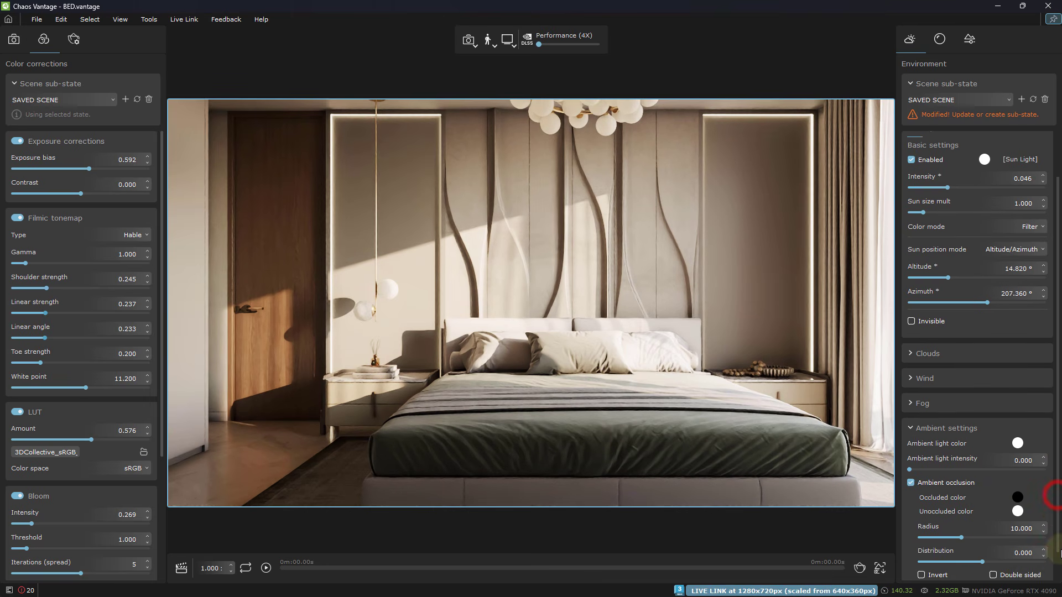
pyautogui.moveTo(1010, 497); pyautogui.dragTo(1038, 500)
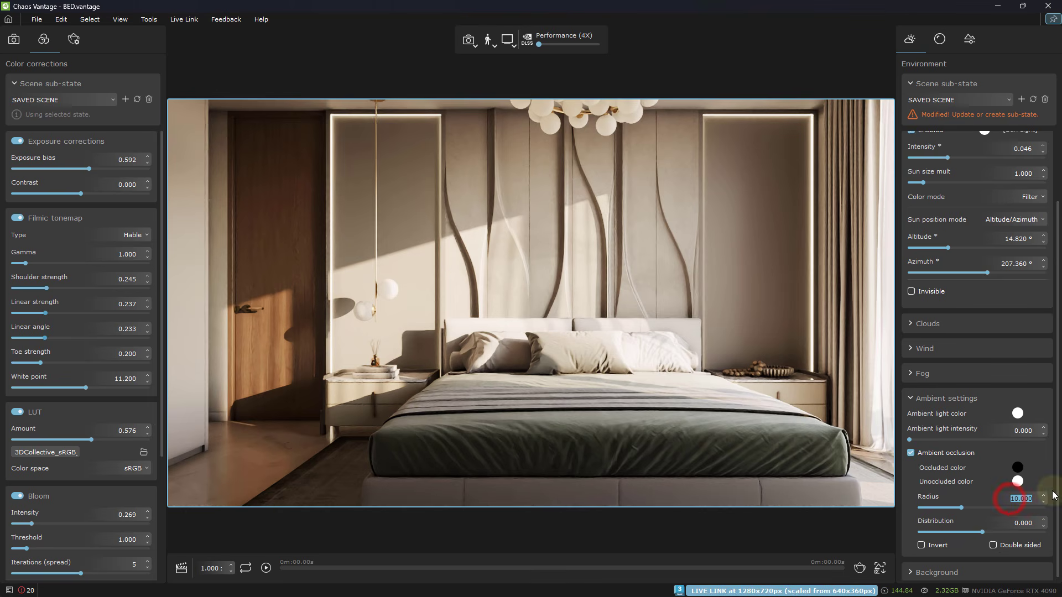
pyautogui.write('1')
pyautogui.press('Return')
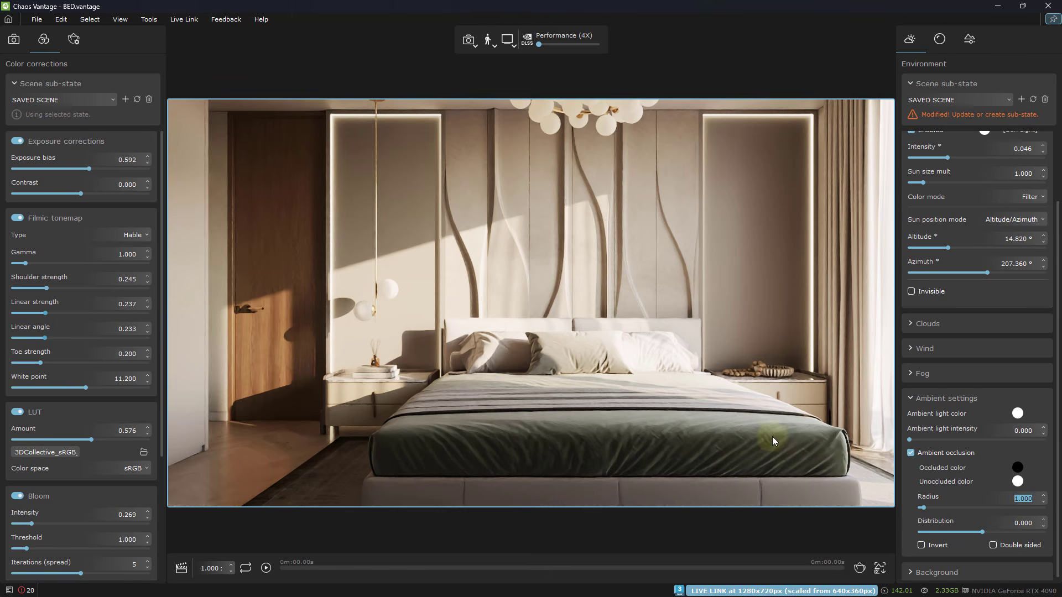
# Try an ambient occlusion radius of 0.050, and turn ambient occlusion off again
pyautogui.write('.05')
pyautogui.press('Return')
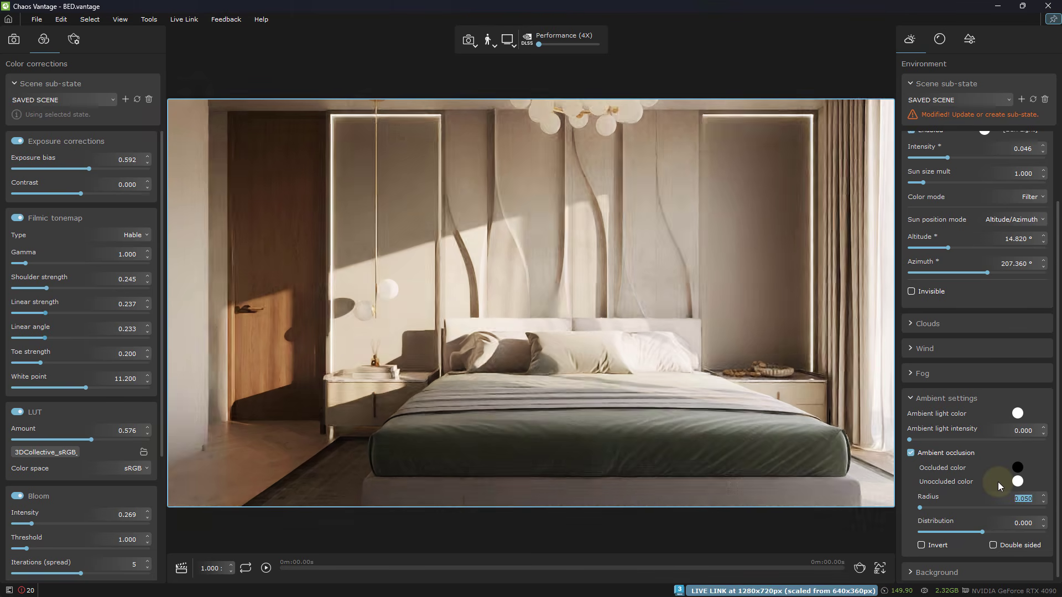
pyautogui.click(911, 452)
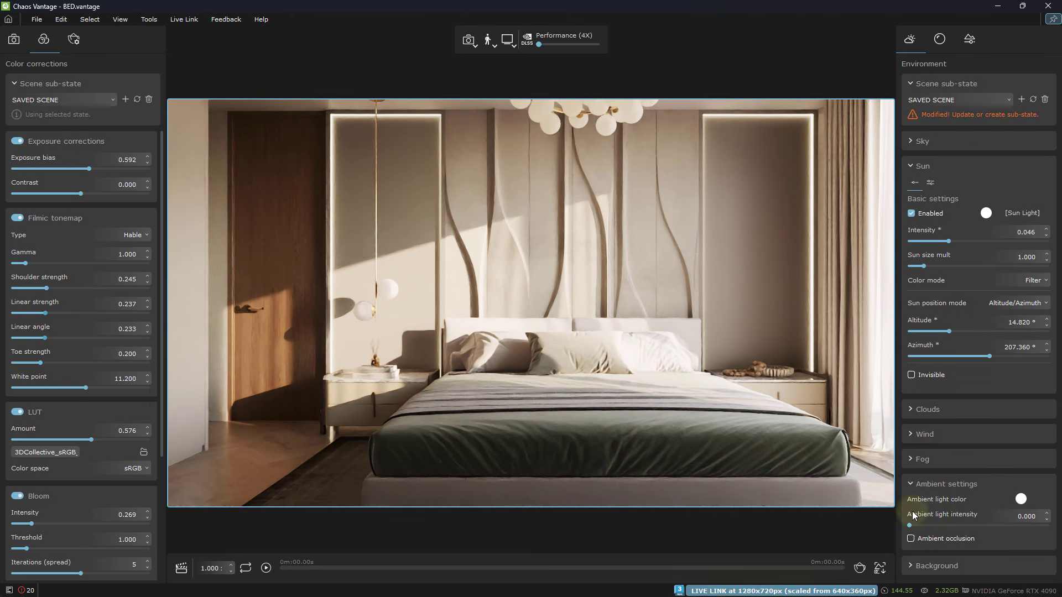
pyautogui.click(910, 538)
pyautogui.click(946, 482)
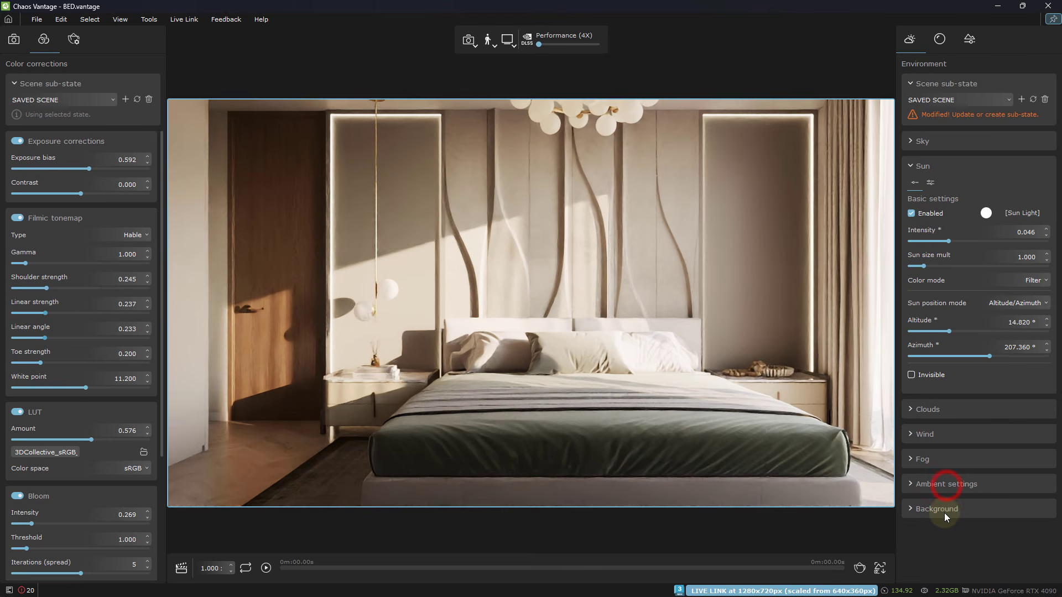
# Show the background settings, and switch the 3ds Max viewport to the view 9 camera before returning to Chaos Vantage
pyautogui.click(947, 509)
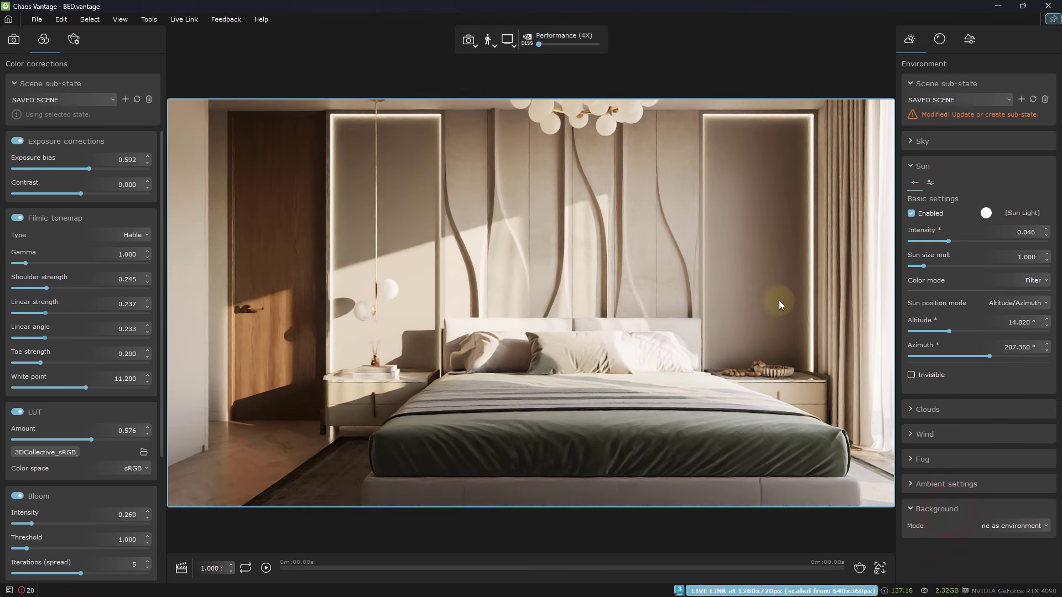
pyautogui.click(1022, 6)
pyautogui.click(136, 104)
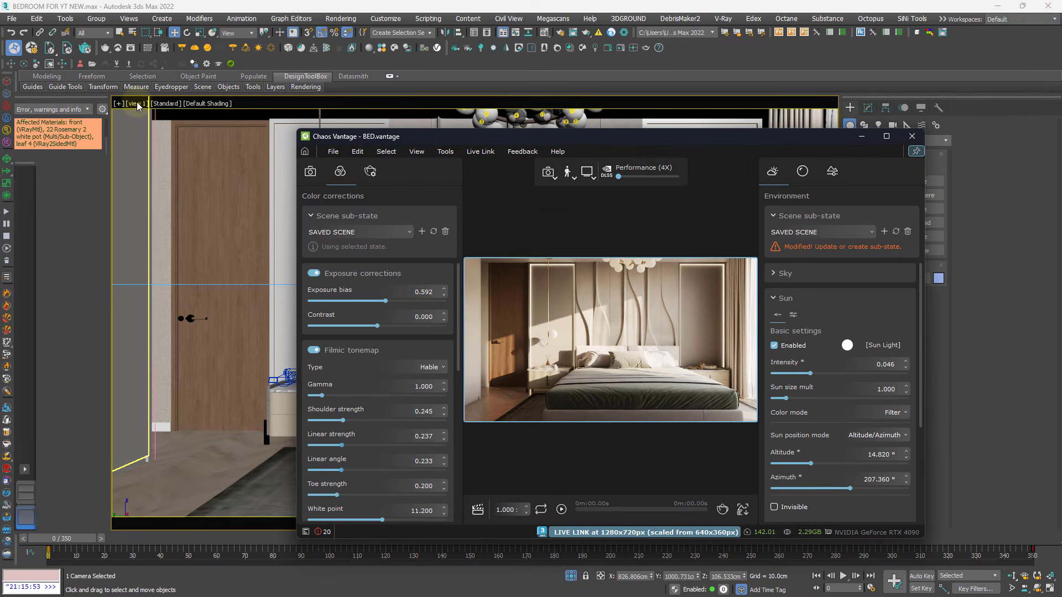
pyautogui.moveTo(260, 115)
pyautogui.click(294, 229)
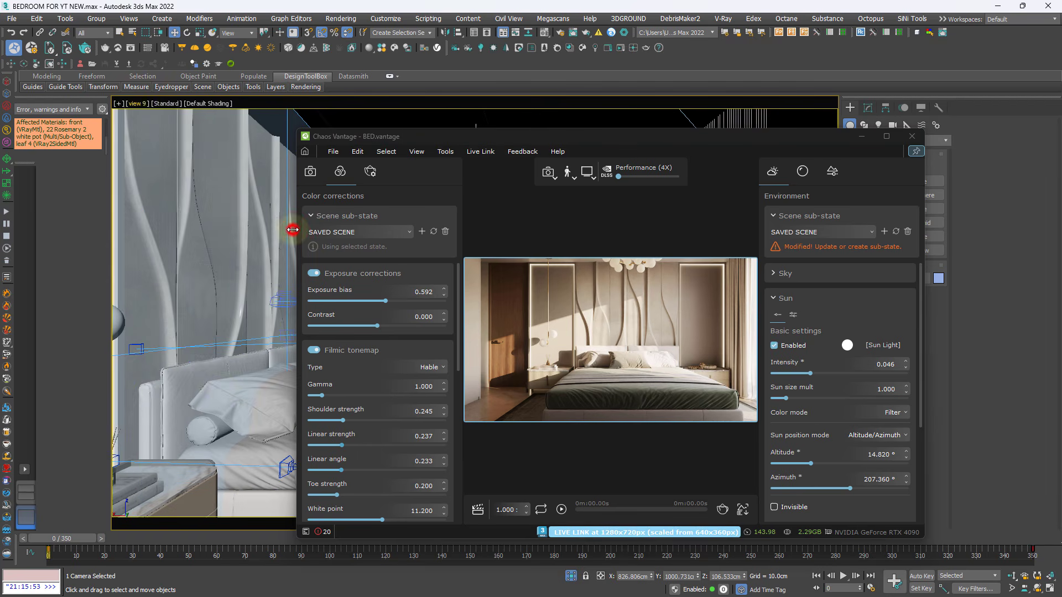
pyautogui.click(886, 136)
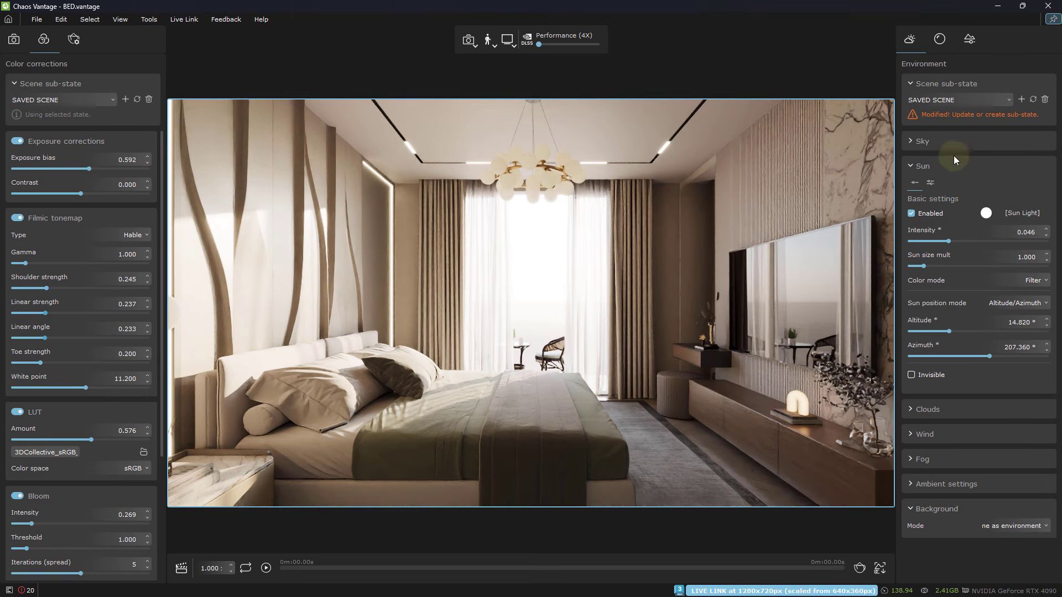
# Try a solid color background in red, with R 0.898, G 0.000 and B 0.000
pyautogui.click(940, 168)
pyautogui.click(952, 136)
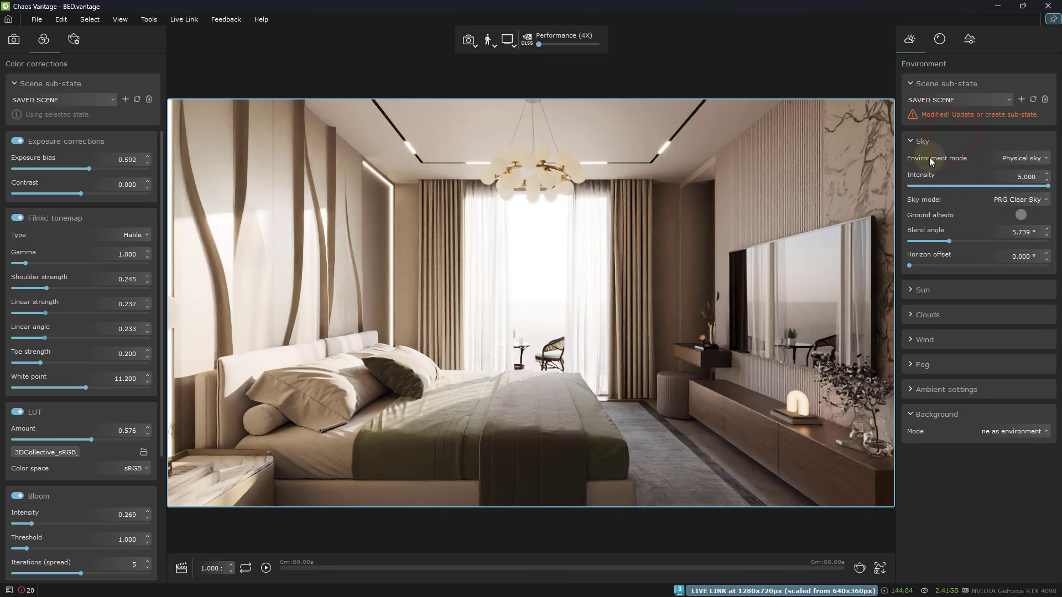
pyautogui.click(947, 140)
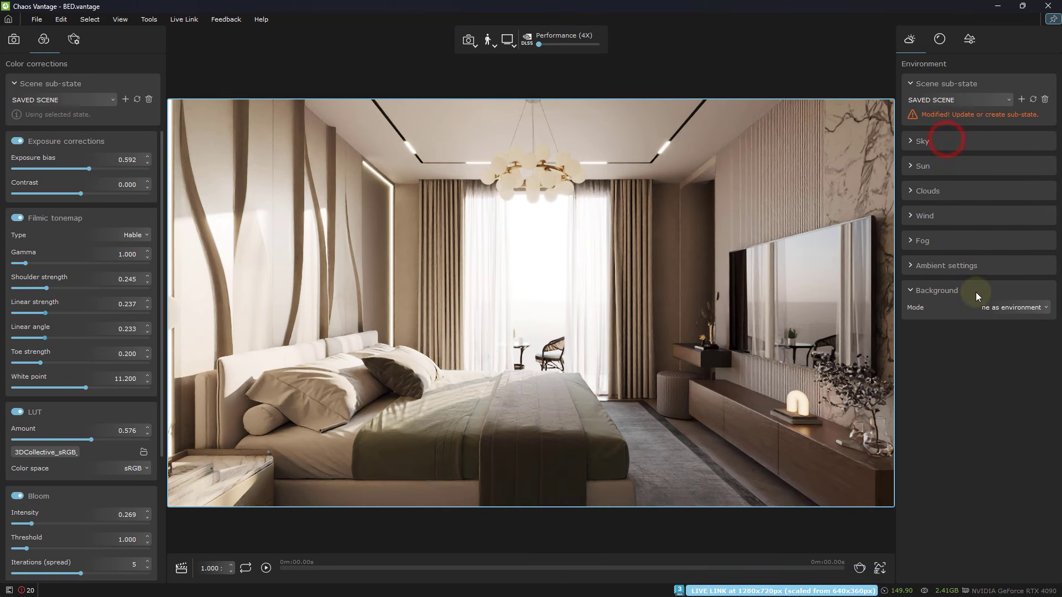
pyautogui.click(1021, 310)
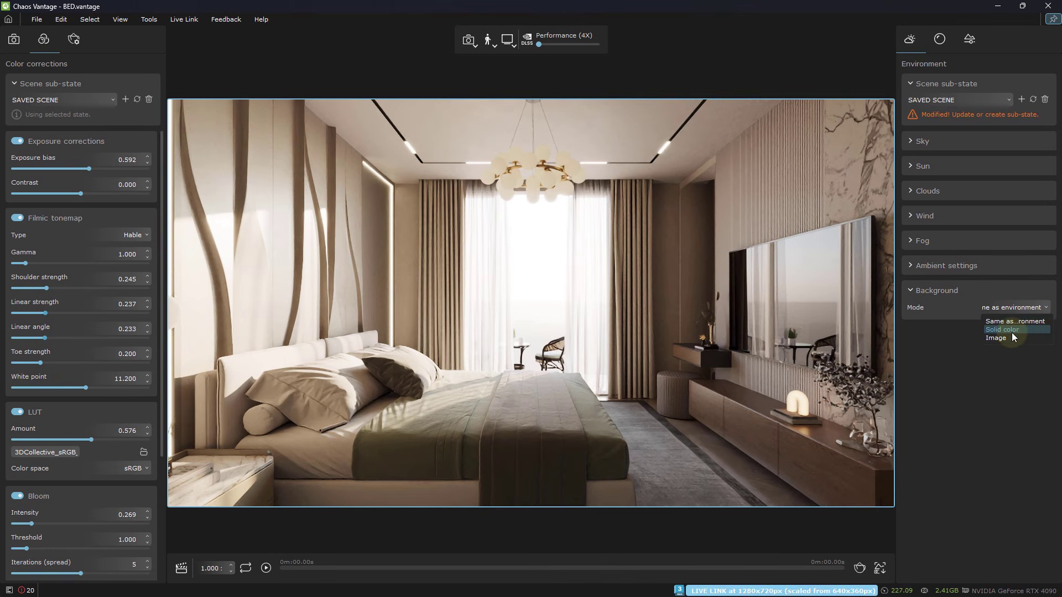
pyautogui.click(1011, 331)
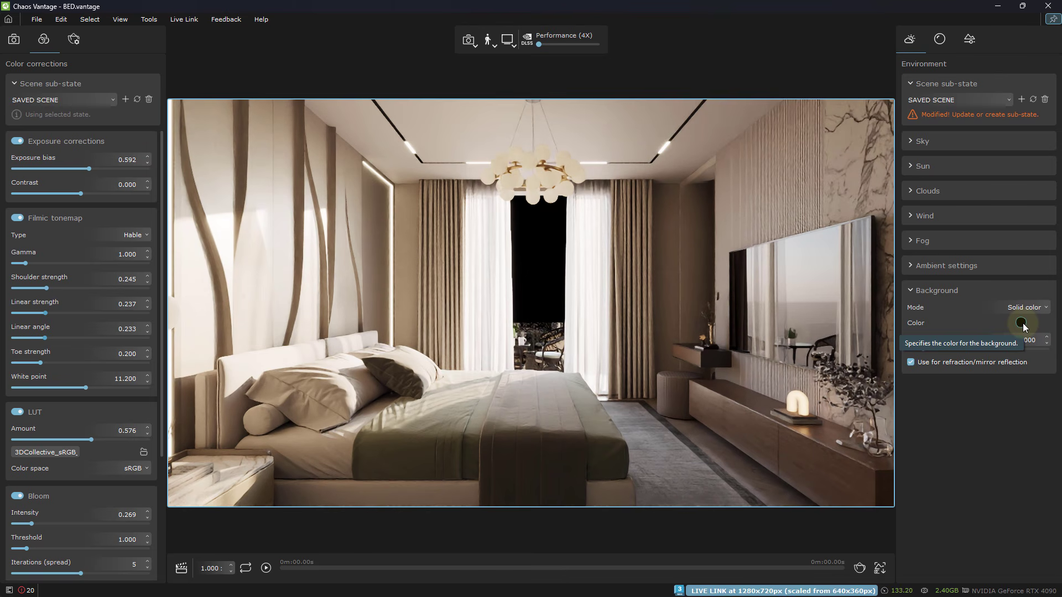
pyautogui.click(1021, 323)
pyautogui.moveTo(805, 140); pyautogui.dragTo(775, 114)
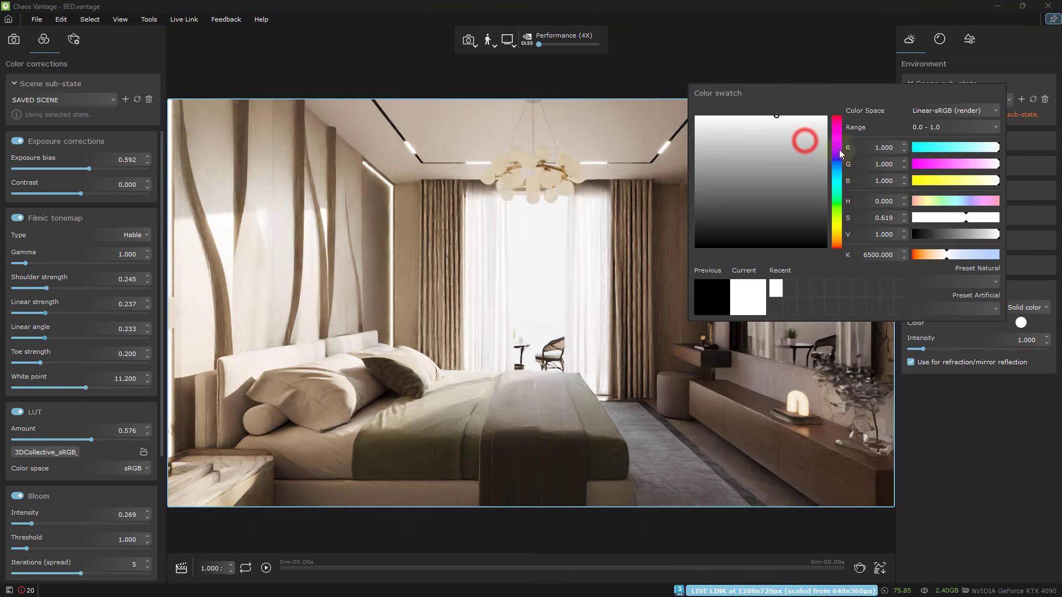
pyautogui.moveTo(837, 124)
pyautogui.mouseDown()
pyautogui.moveTo(837, 114)
pyautogui.moveTo(846, 122)
pyautogui.mouseUp()
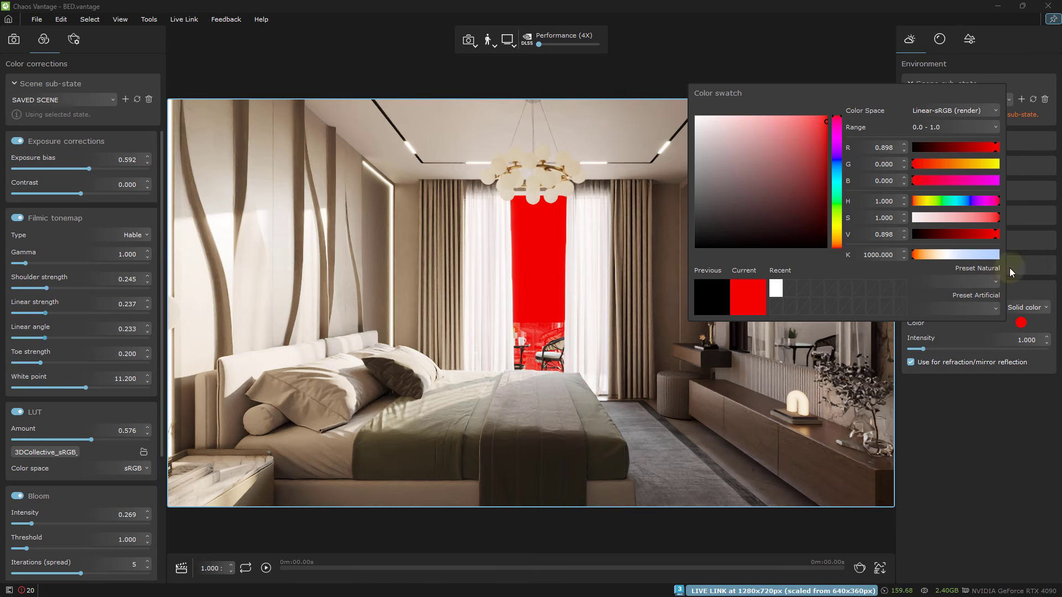
# Set the background mode to Image and its color to black
pyautogui.click(1031, 308)
pyautogui.click(1032, 308)
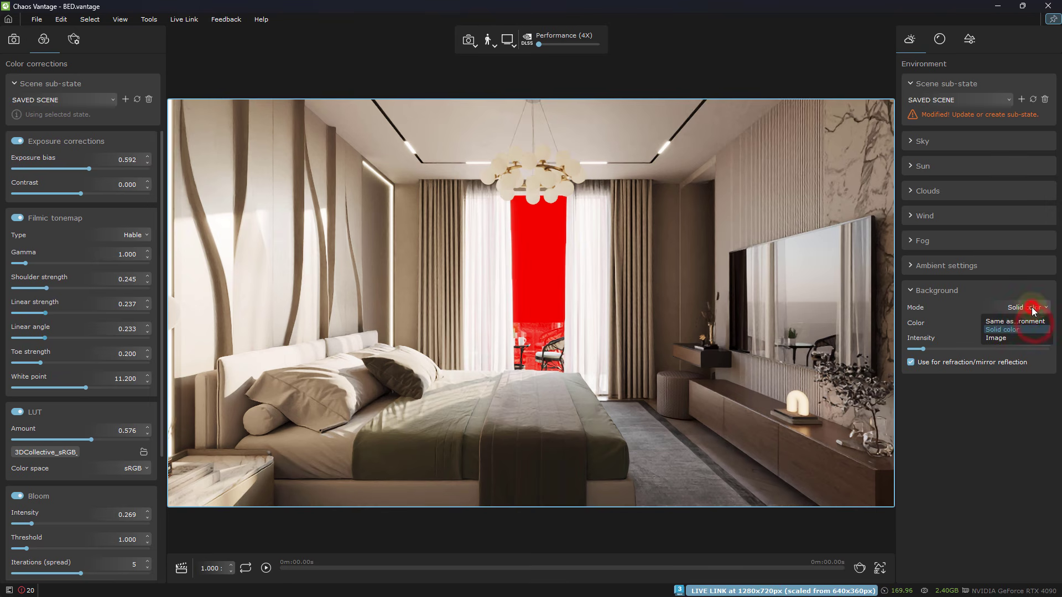
pyautogui.click(1011, 336)
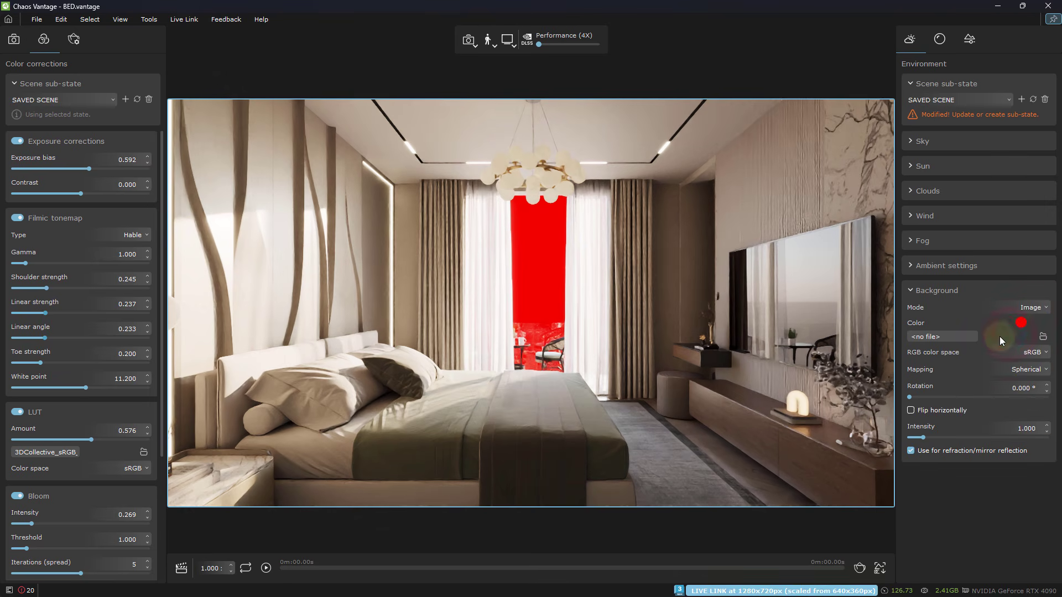
pyautogui.click(1021, 323)
pyautogui.moveTo(775, 228); pyautogui.dragTo(673, 271)
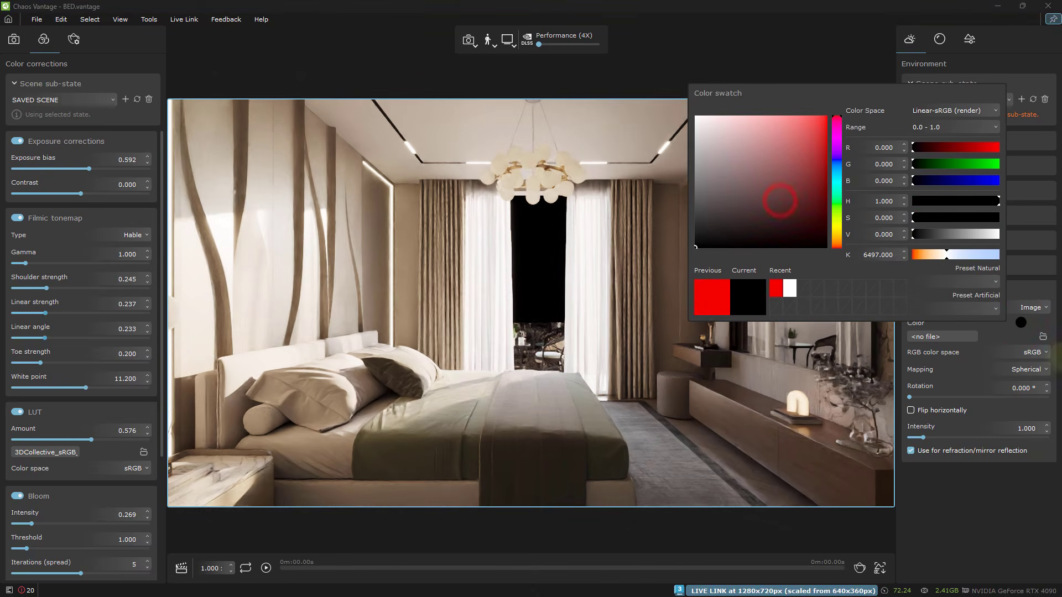
pyautogui.click(1041, 327)
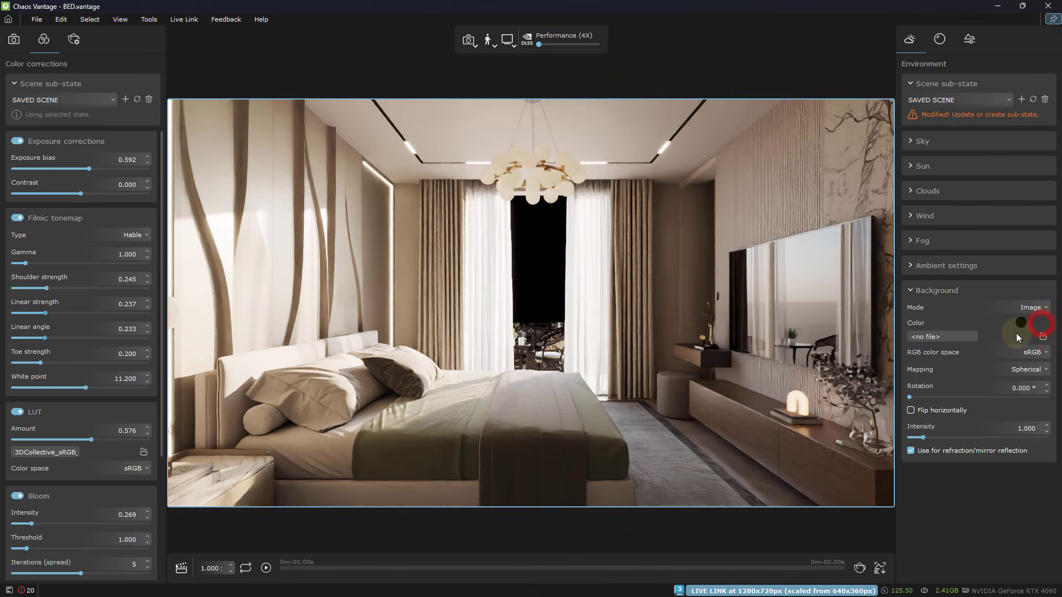
# Load GP_A_7m_no sun_8K_Ceotic HDRI.exr as the background image
pyautogui.click(937, 339)
pyautogui.click(987, 531)
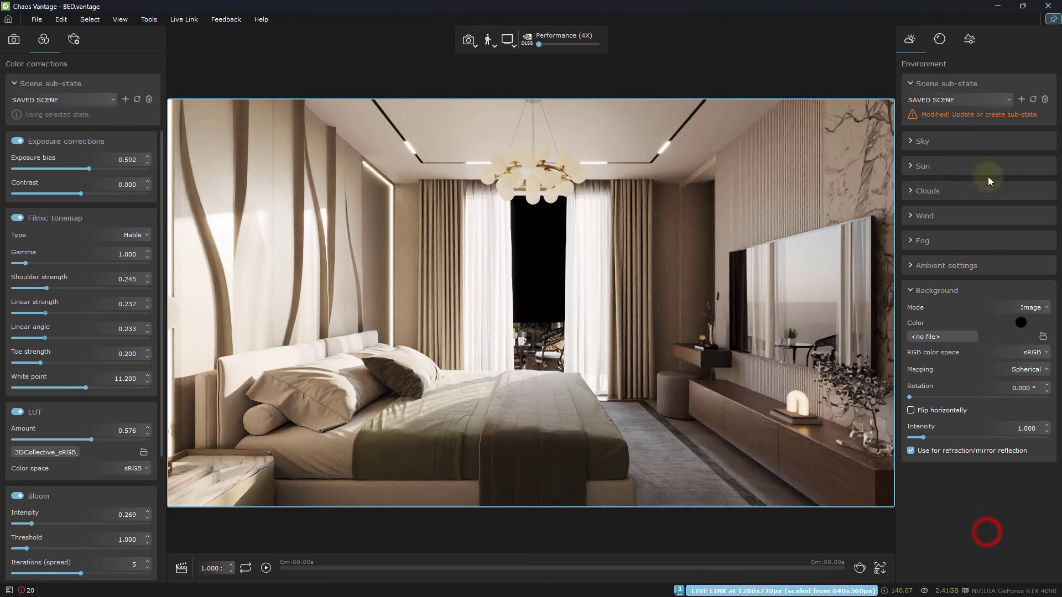
pyautogui.click(1044, 337)
pyautogui.click(129, 102)
pyautogui.click(187, 112)
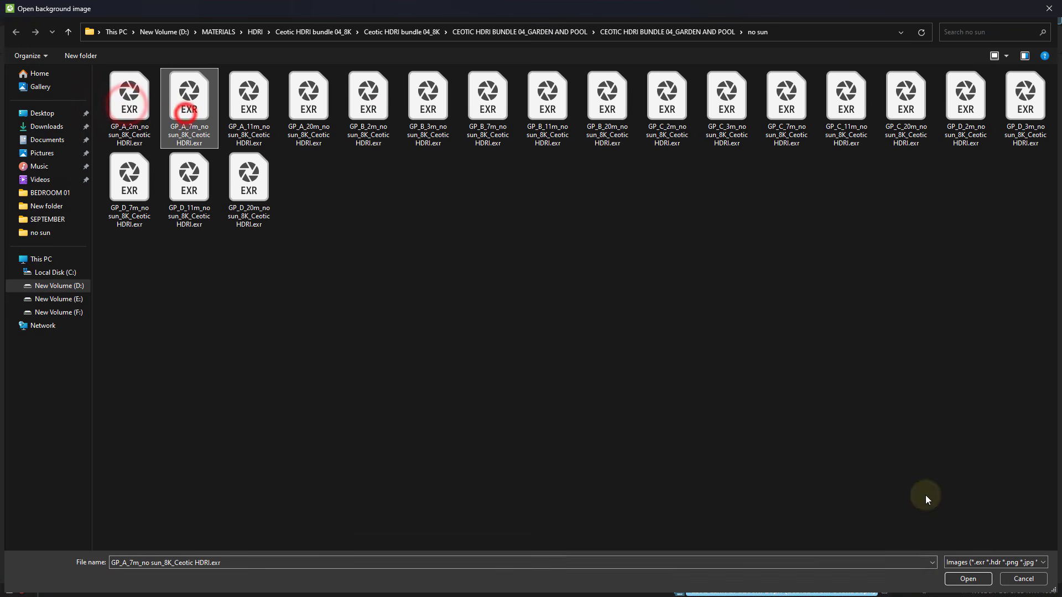
pyautogui.click(967, 578)
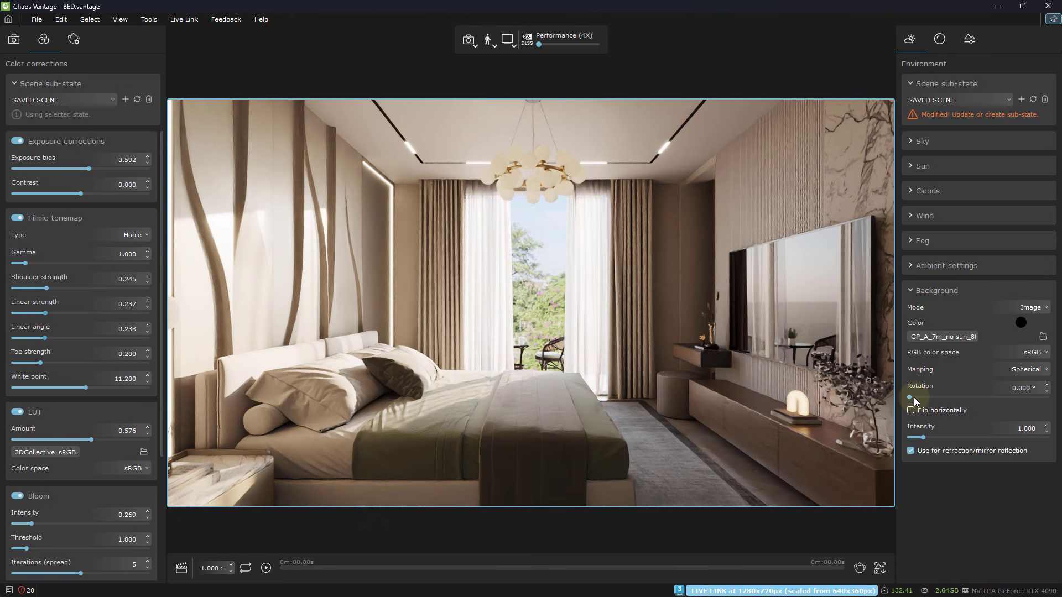
# Adjust the background image's rotation to about 140.558° and its intensity to about 1.673
pyautogui.moveTo(910, 397); pyautogui.dragTo(948, 403)
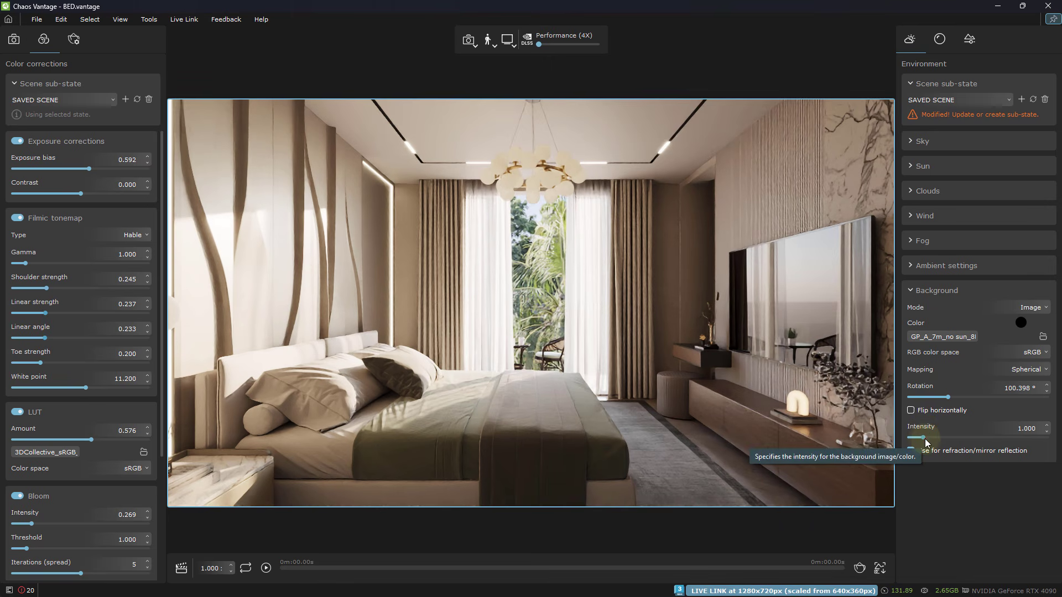
pyautogui.moveTo(924, 439); pyautogui.dragTo(952, 449)
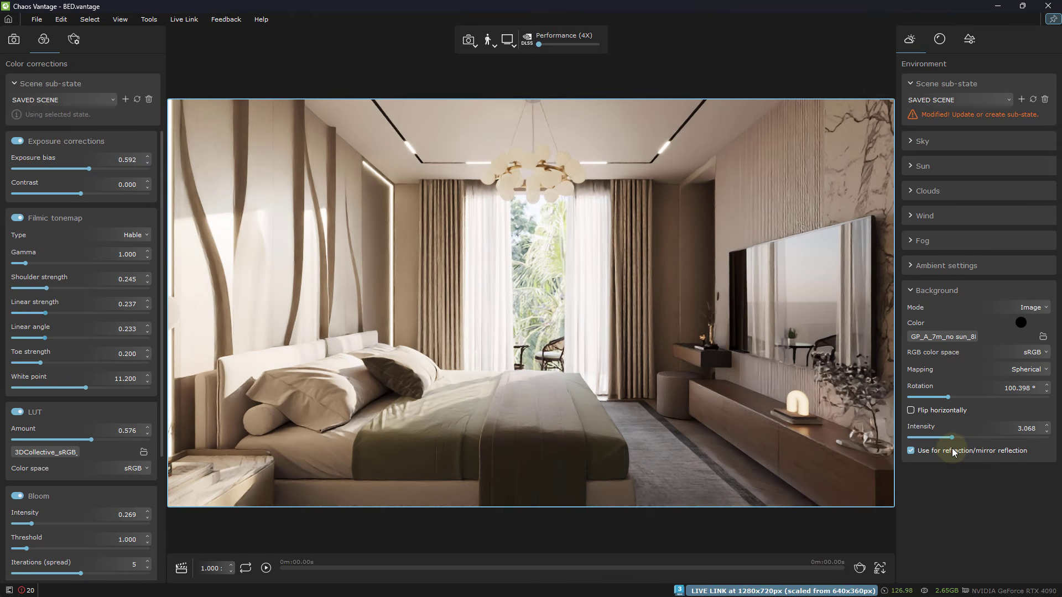
pyautogui.moveTo(953, 449); pyautogui.dragTo(919, 457)
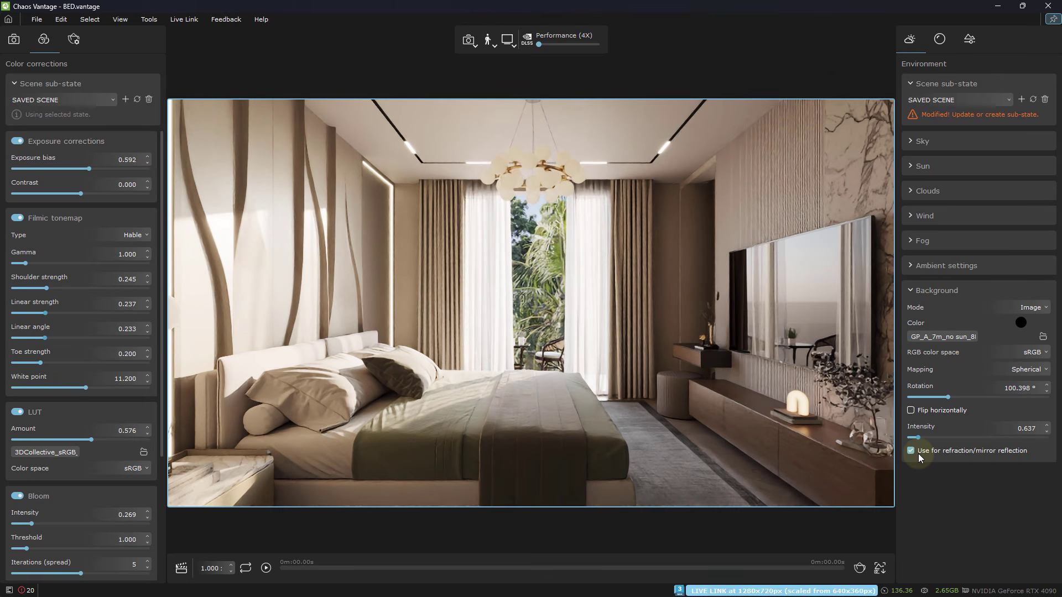
pyautogui.moveTo(919, 455); pyautogui.dragTo(914, 453)
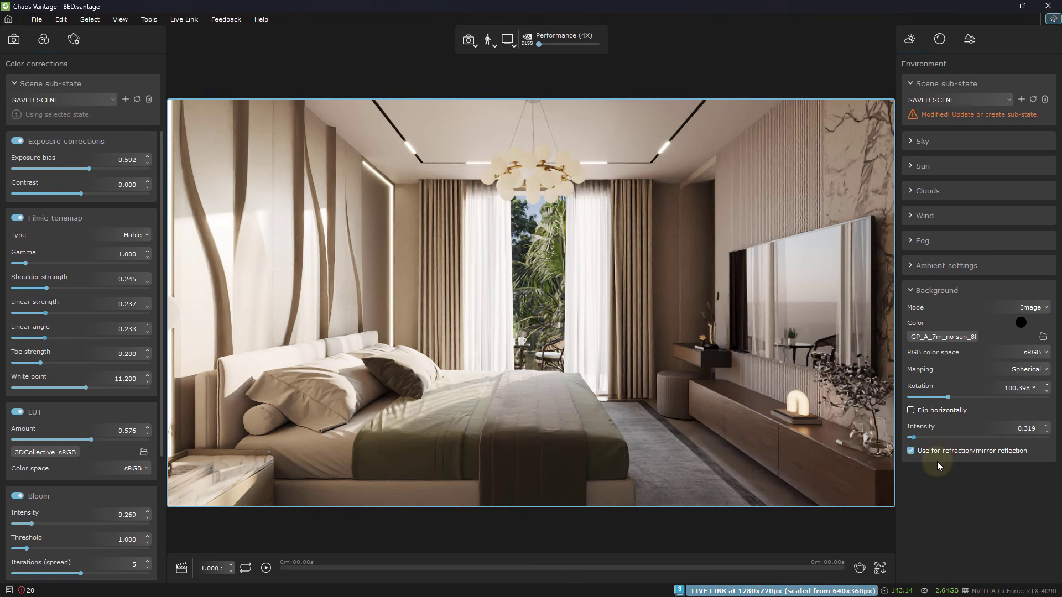
pyautogui.moveTo(914, 441); pyautogui.dragTo(932, 439)
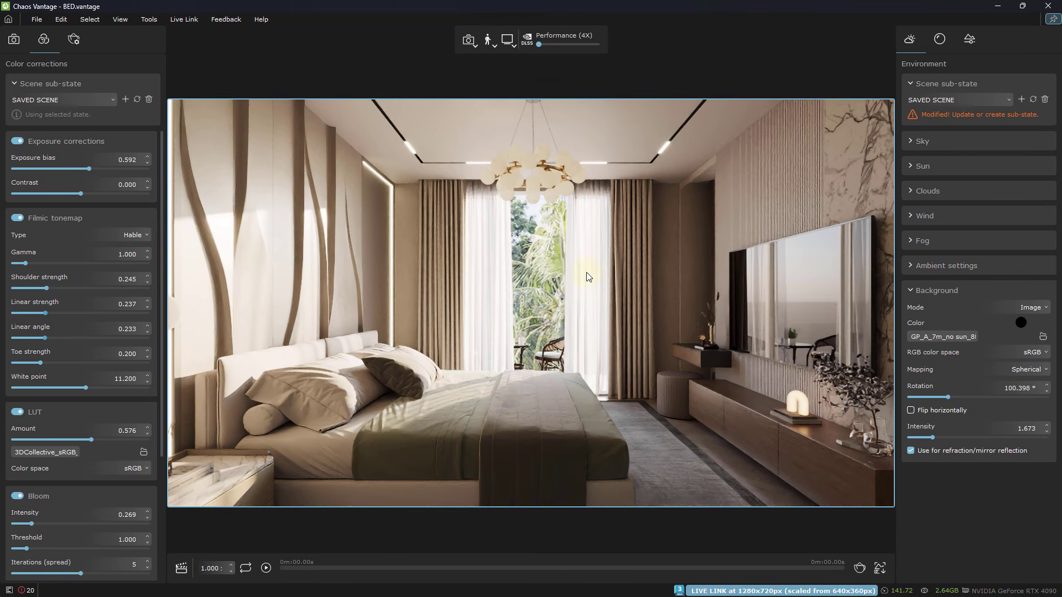
pyautogui.moveTo(948, 397); pyautogui.dragTo(963, 398)
# Save the current scene, and call up the command that opens a scene as config only
pyautogui.click(33, 20)
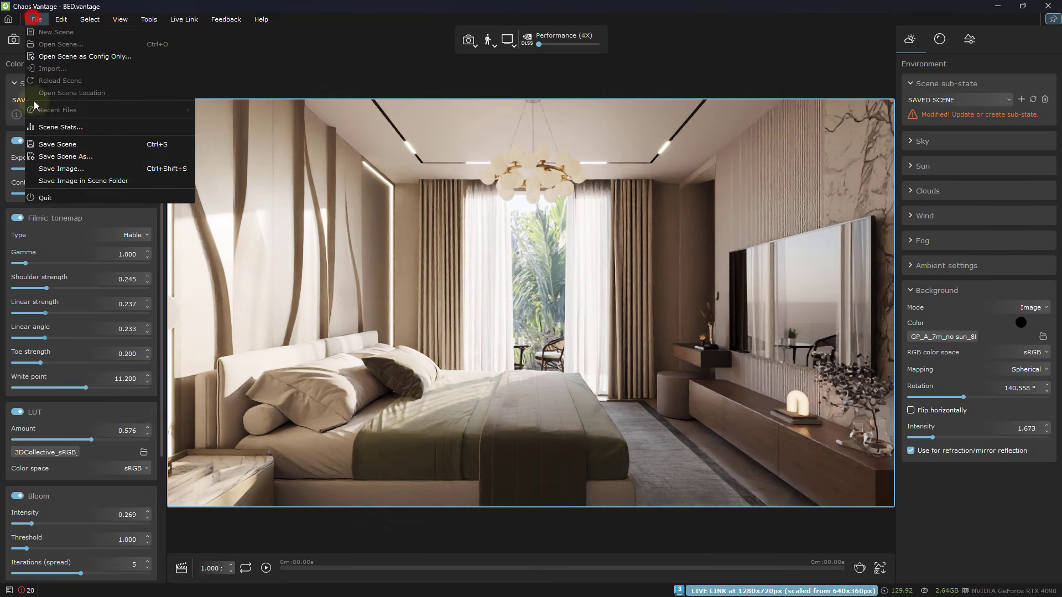
pyautogui.click(82, 144)
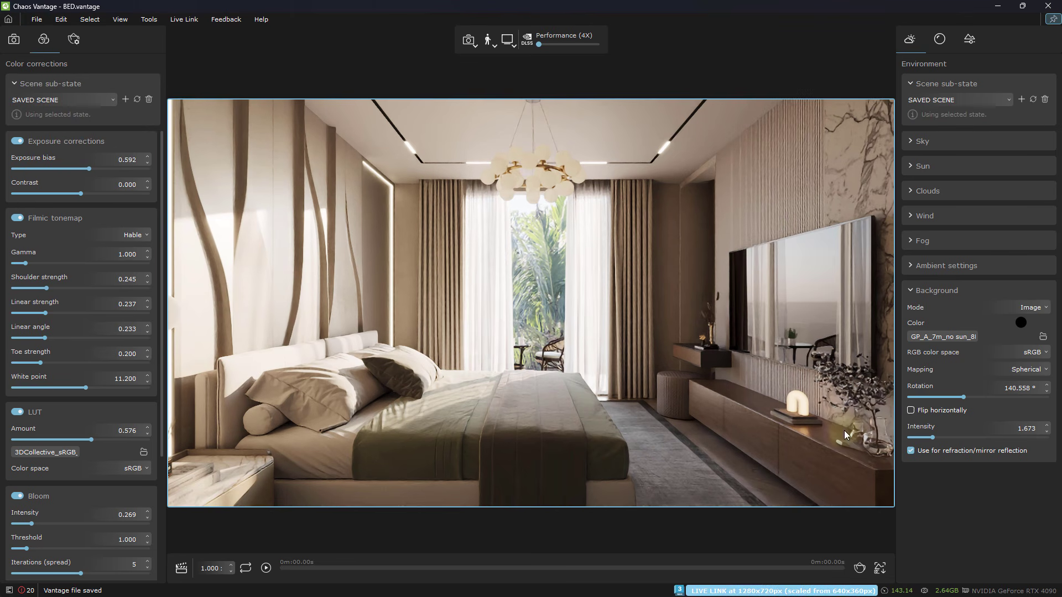
pyautogui.click(36, 20)
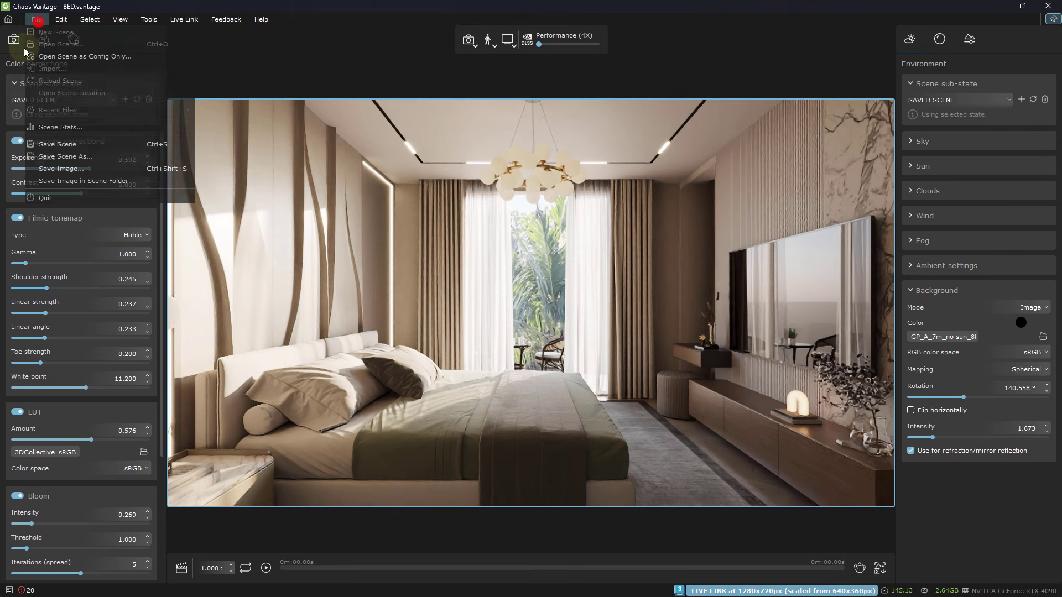
pyautogui.click(92, 57)
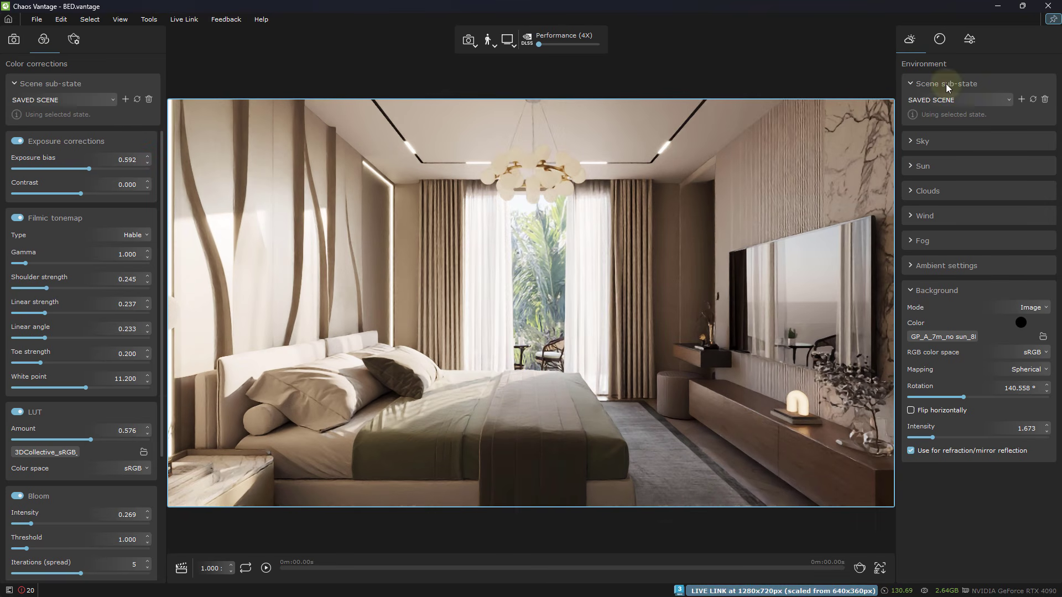
# Hide the color corrections and environment settings, and float the Vantage window in a smaller size over the 3ds Max viewport
pyautogui.click(1021, 6)
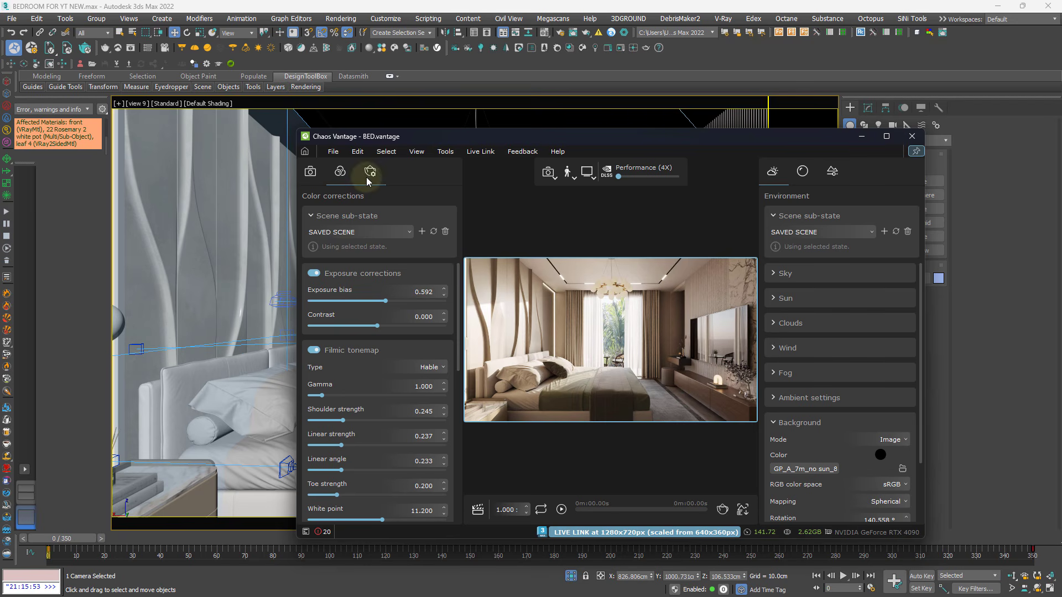
pyautogui.click(340, 171)
pyautogui.click(774, 173)
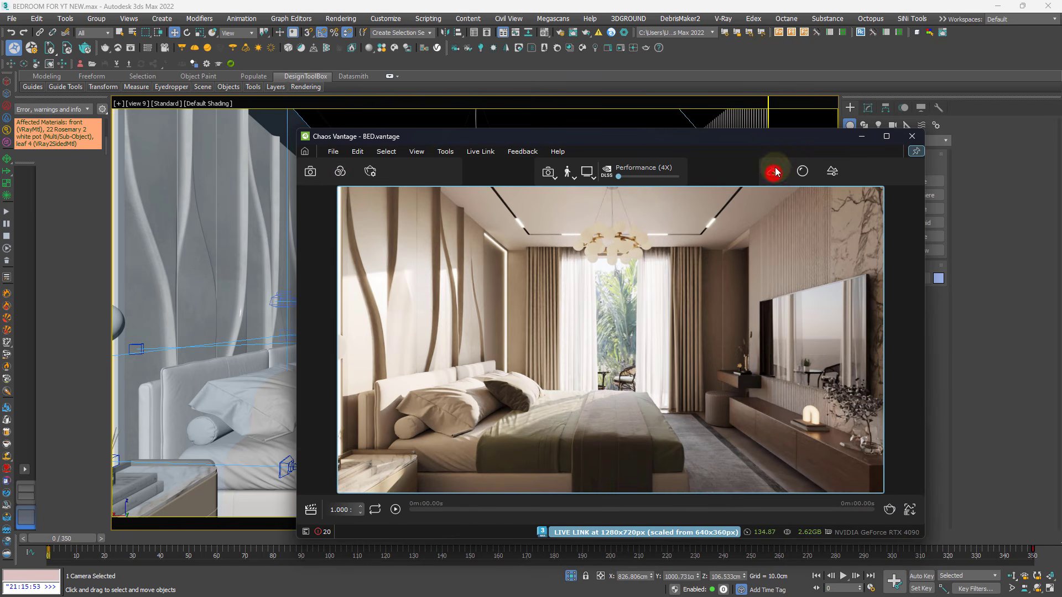
pyautogui.moveTo(299, 130); pyautogui.dragTo(493, 147)
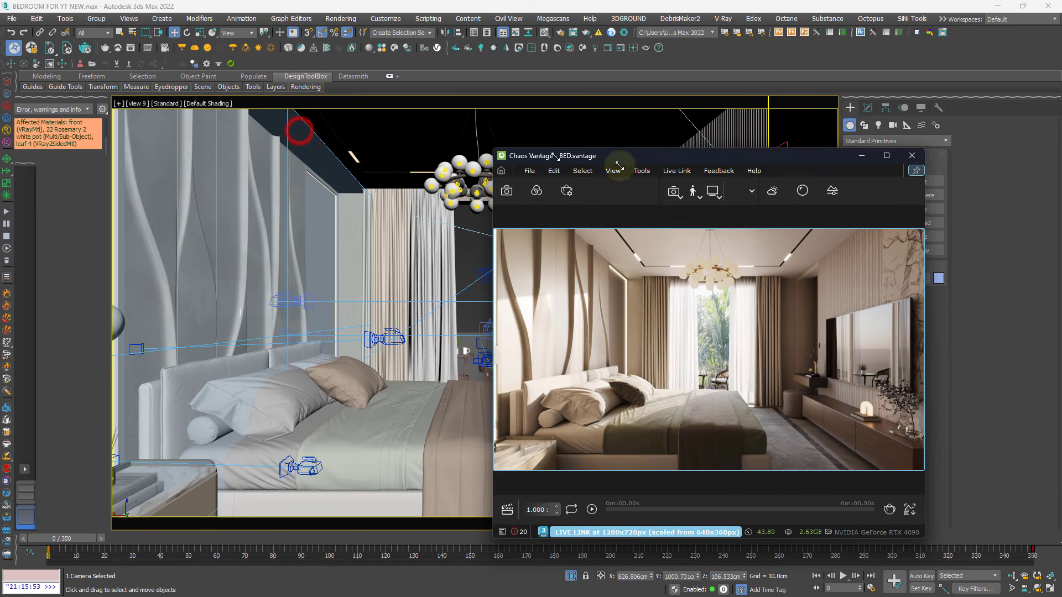
pyautogui.moveTo(761, 154); pyautogui.dragTo(874, 96)
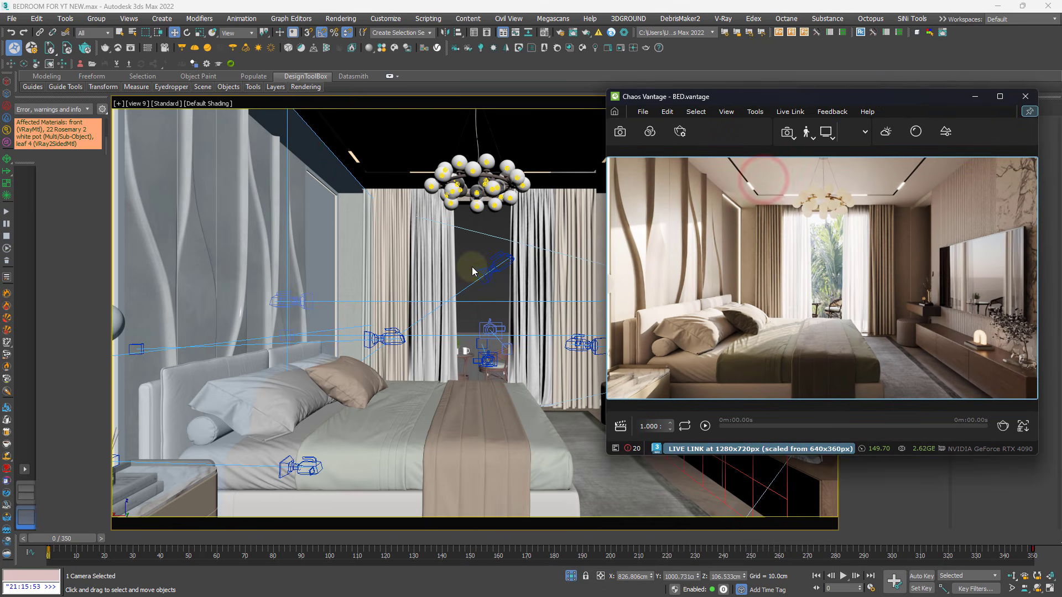
pyautogui.middleClick(473, 270)
# Maximize the Vantage window and open its render setup
pyautogui.click(1003, 425)
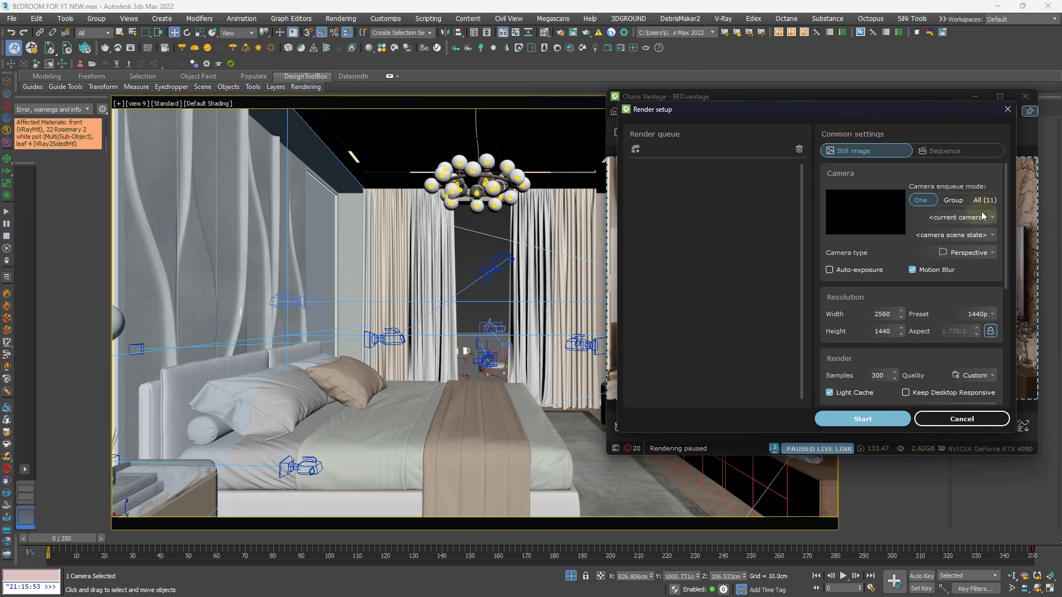
pyautogui.click(1007, 108)
pyautogui.click(1000, 96)
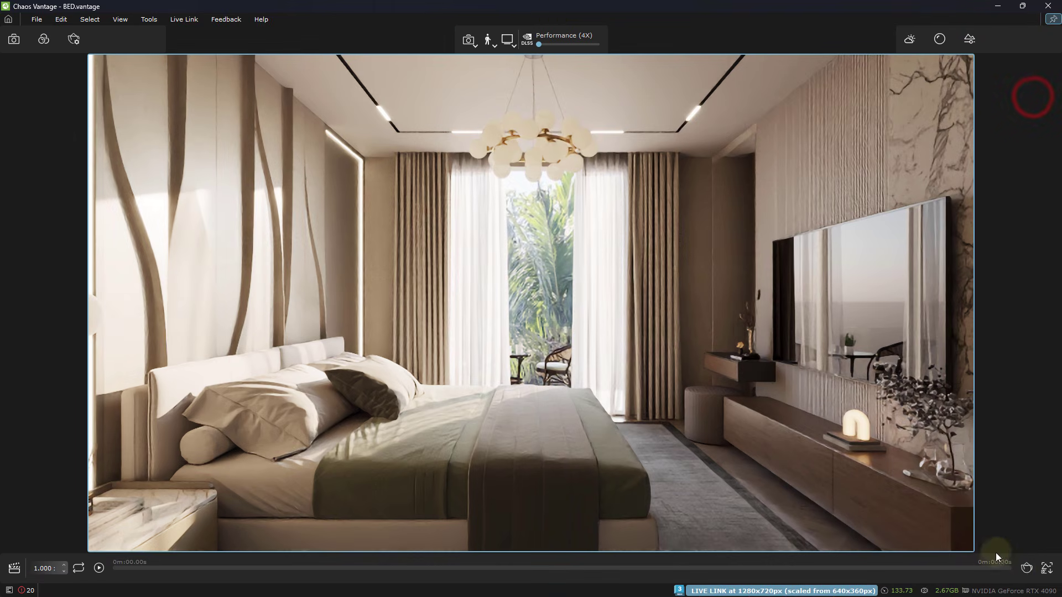
pyautogui.click(1027, 567)
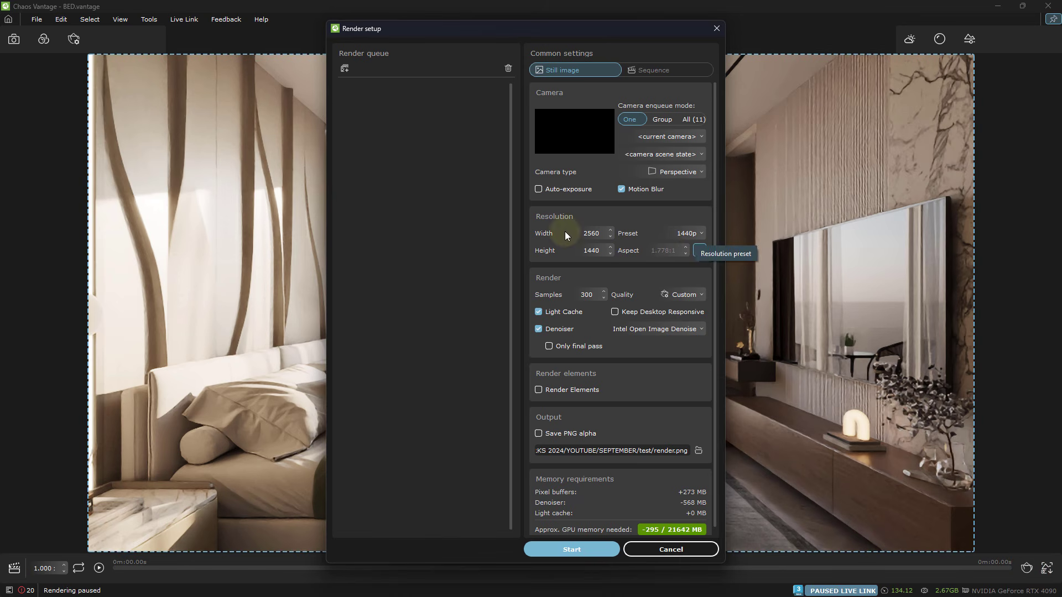
# Try the current-resolution preset and a custom render width of 3000 with the aspect ratio locked
pyautogui.click(683, 233)
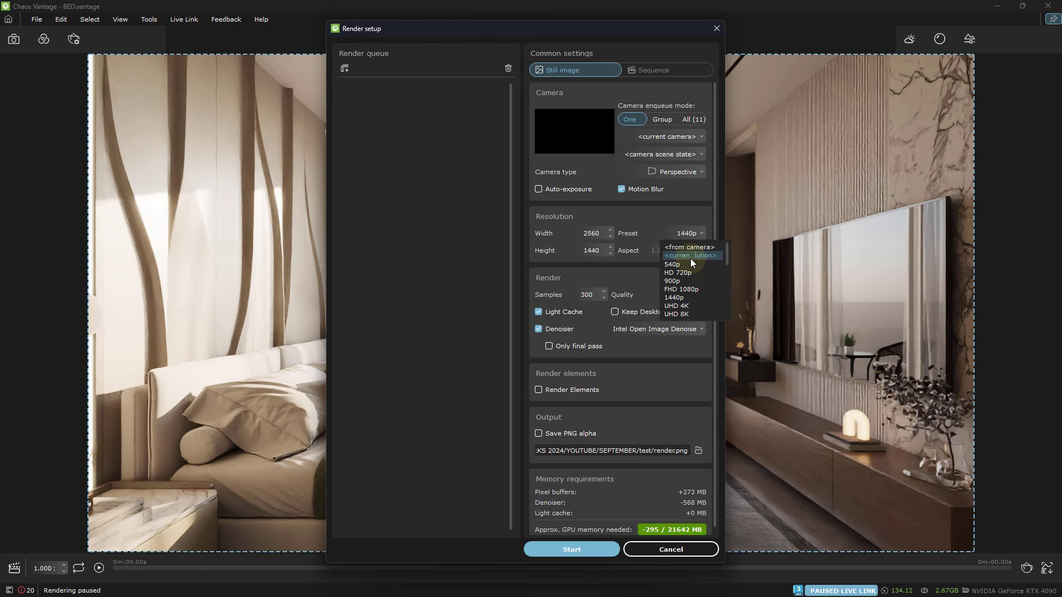
pyautogui.click(692, 256)
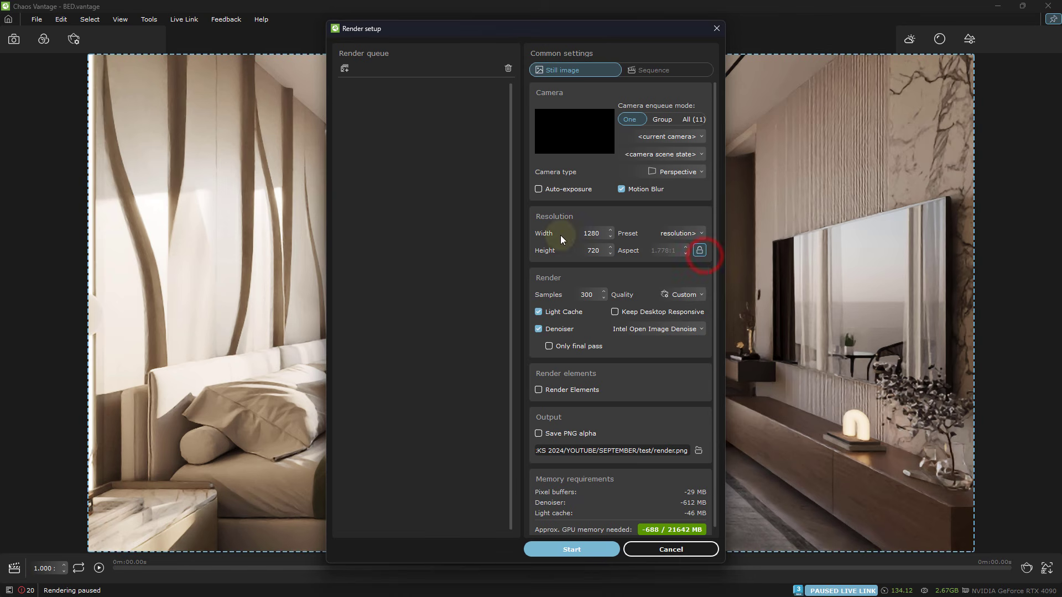
pyautogui.doubleClick(598, 233)
pyautogui.doubleClick(601, 233)
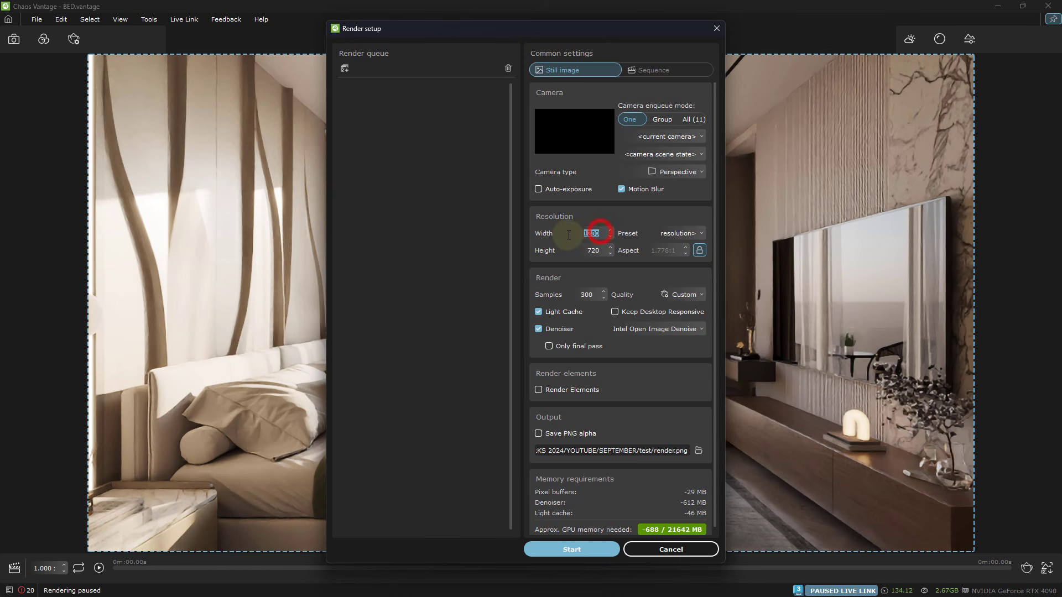
pyautogui.write('3000')
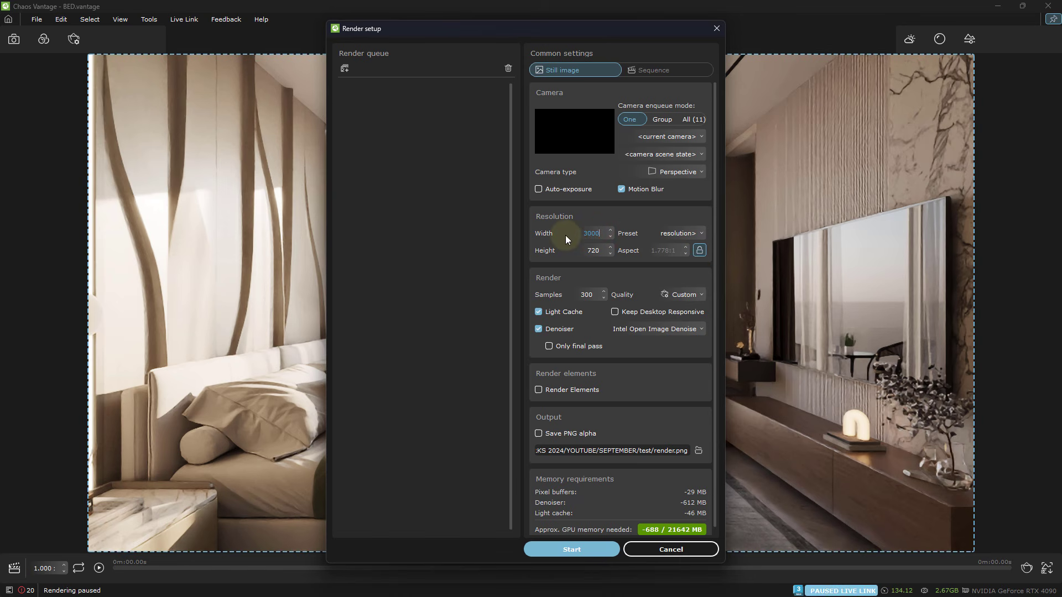
pyautogui.click(619, 223)
# Try the FHD 1080p resolution preset, and set the render resolution preset to 1440p
pyautogui.click(688, 230)
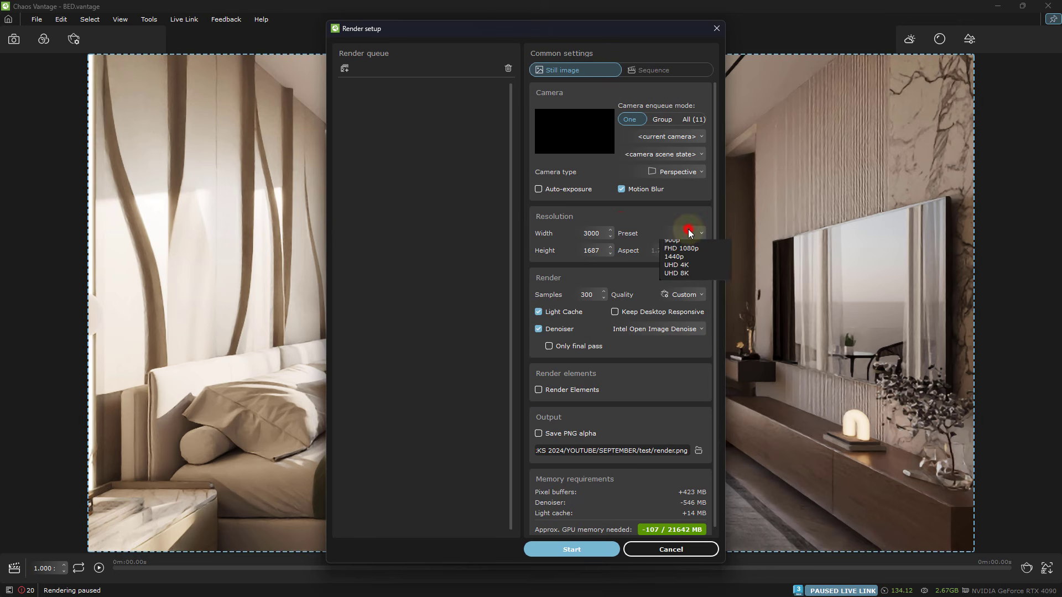
pyautogui.click(691, 290)
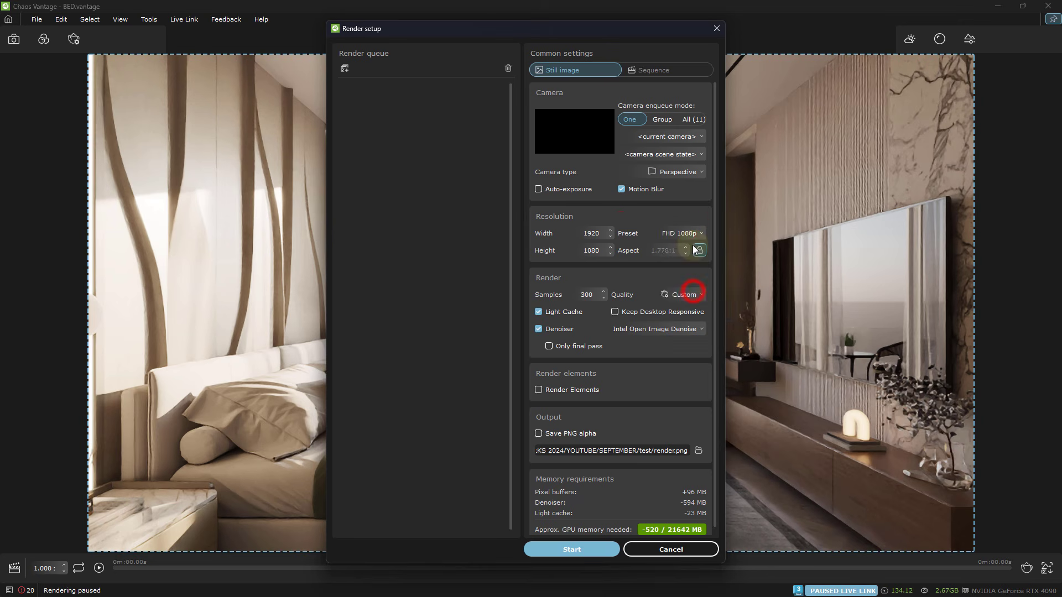
pyautogui.click(693, 233)
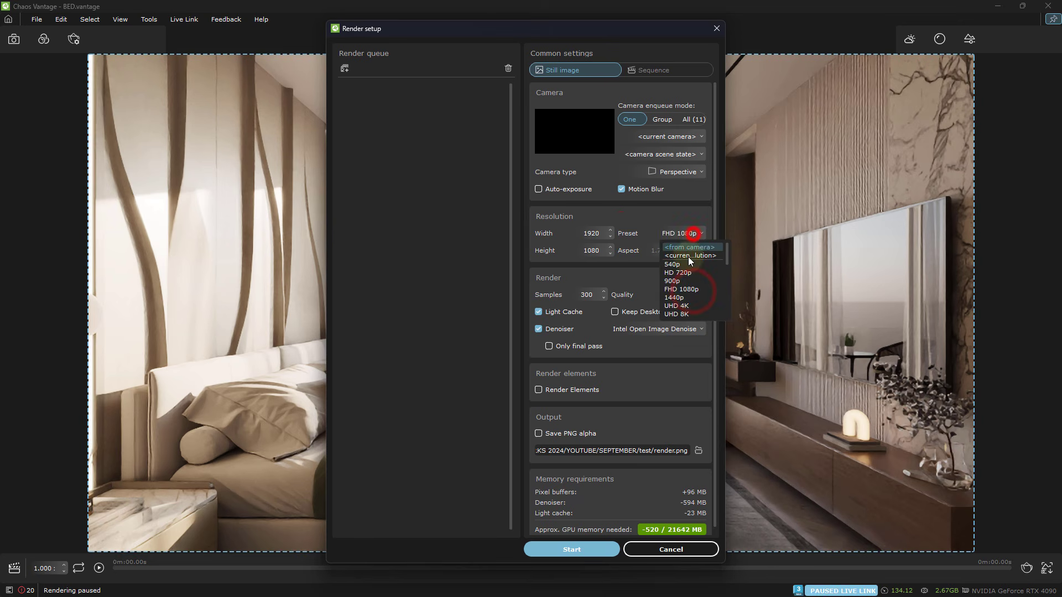
pyautogui.click(693, 299)
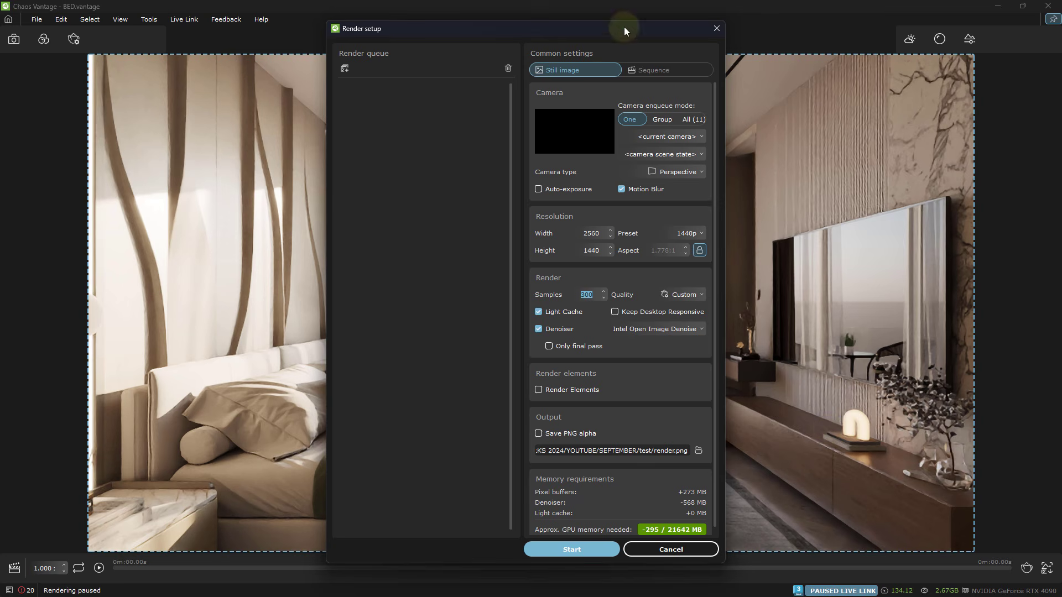
# Start the still image render, minimize 3ds Max, and move the render progress window clear of the view
pyautogui.moveTo(625, 31); pyautogui.dragTo(759, 24)
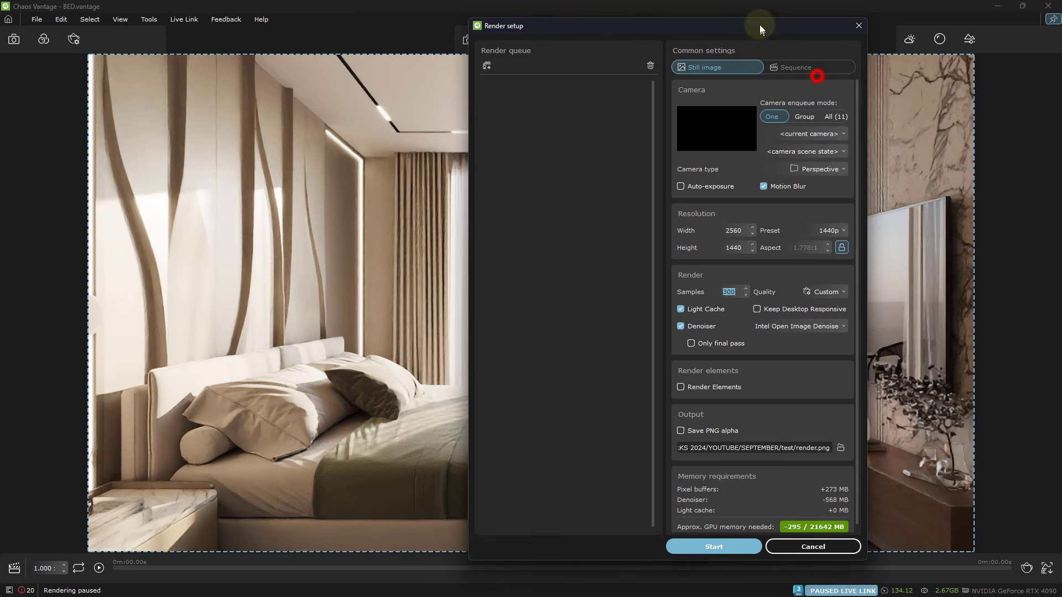
pyautogui.click(714, 546)
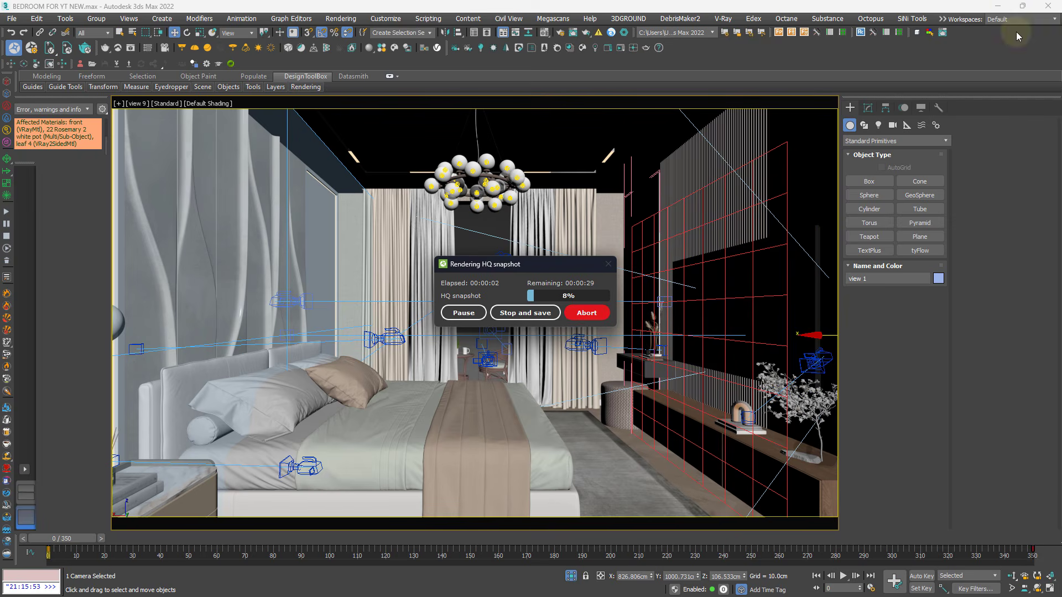
pyautogui.click(1001, 7)
pyautogui.moveTo(562, 264); pyautogui.dragTo(643, 501)
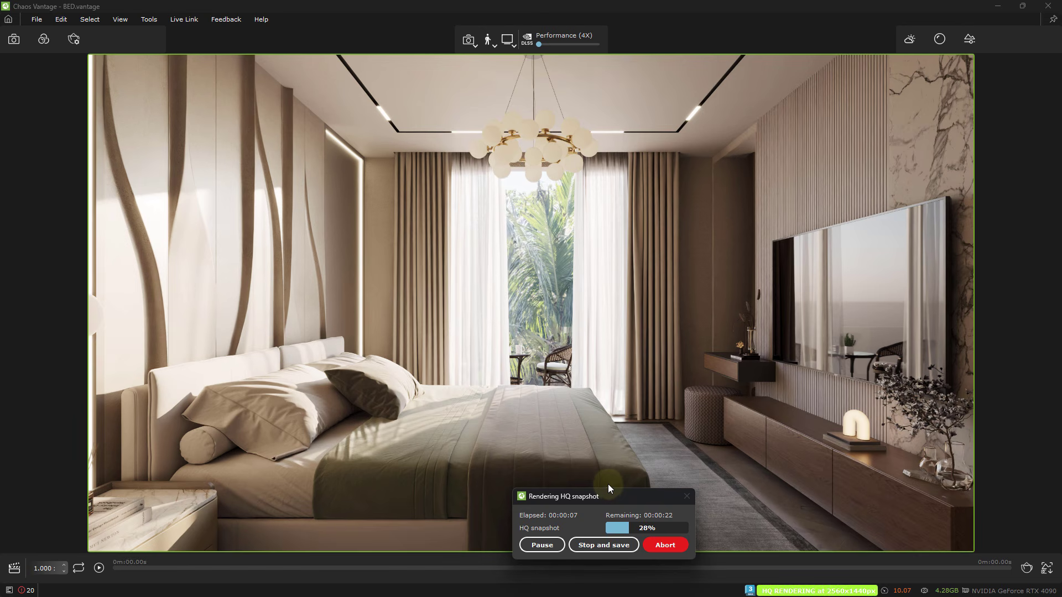
pyautogui.moveTo(612, 497); pyautogui.dragTo(649, 359)
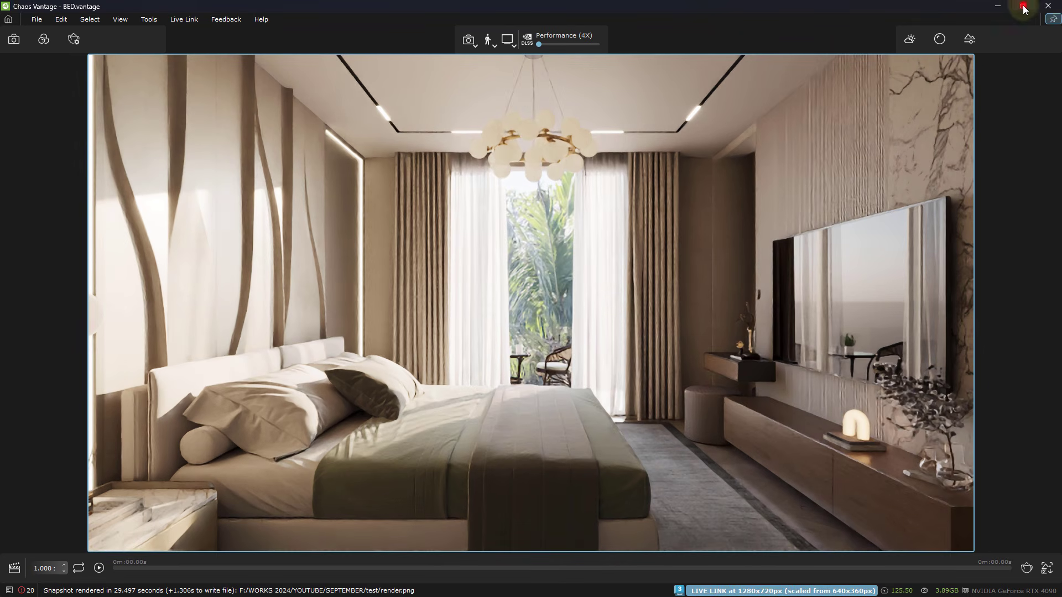
# Bring 3ds Max back into view with a small floating Vantage window beside its viewport
pyautogui.click(1023, 6)
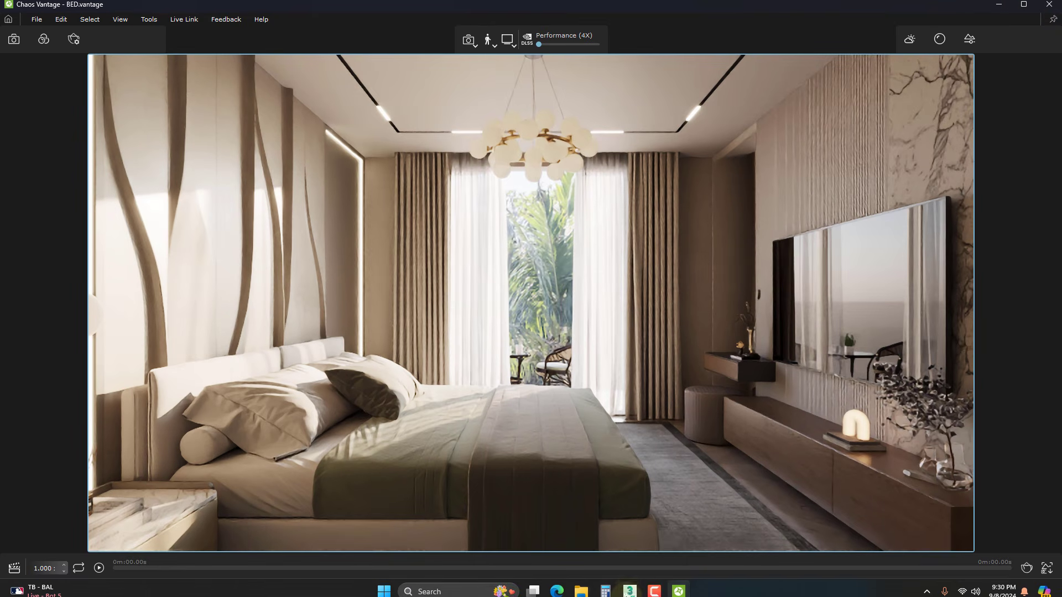
pyautogui.click(675, 542)
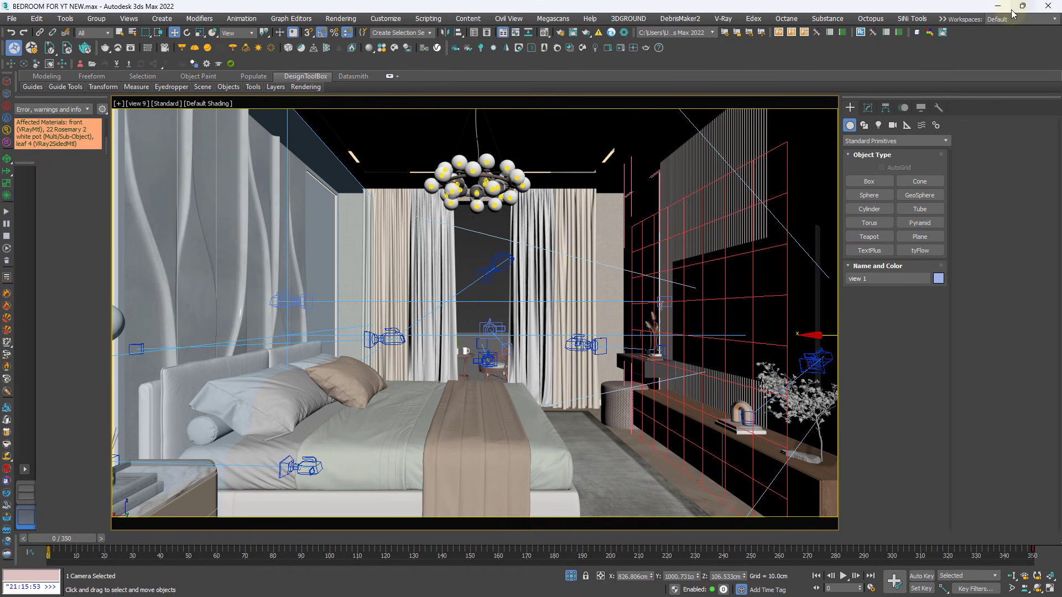
pyautogui.click(678, 584)
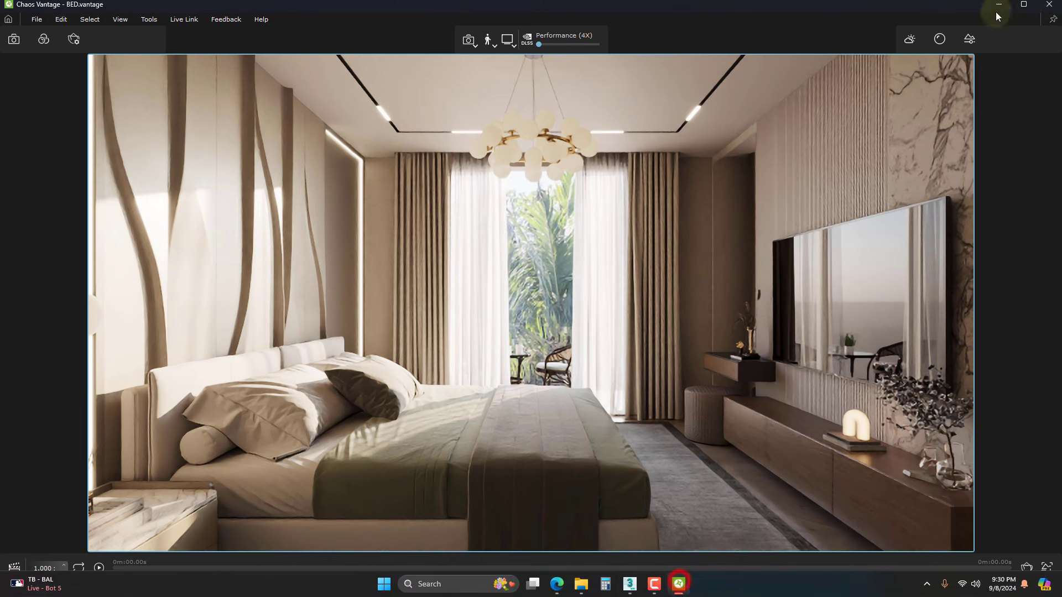
pyautogui.click(1022, 6)
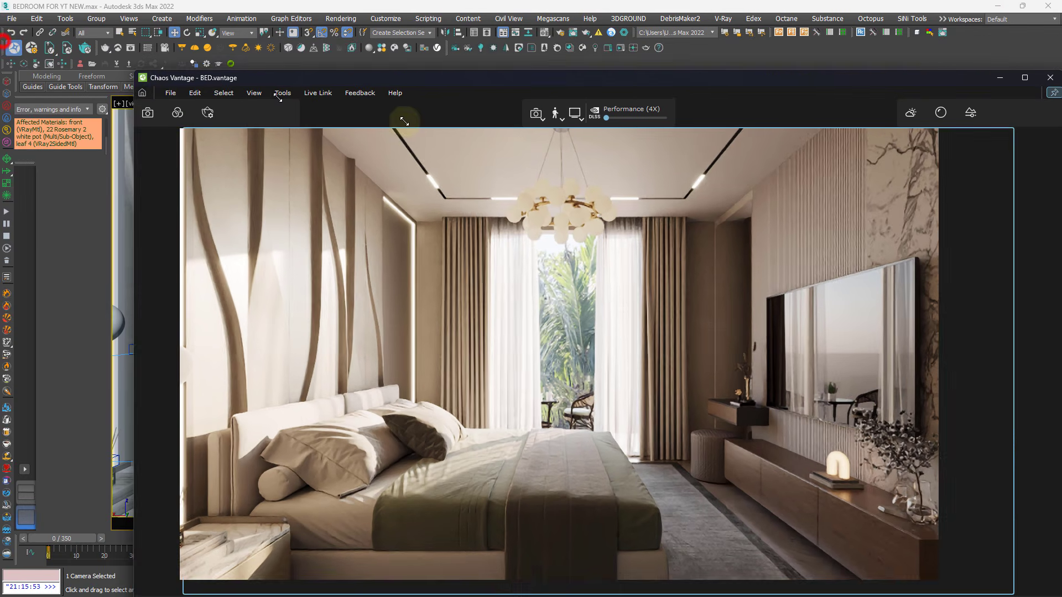
pyautogui.moveTo(404, 121); pyautogui.dragTo(815, 103)
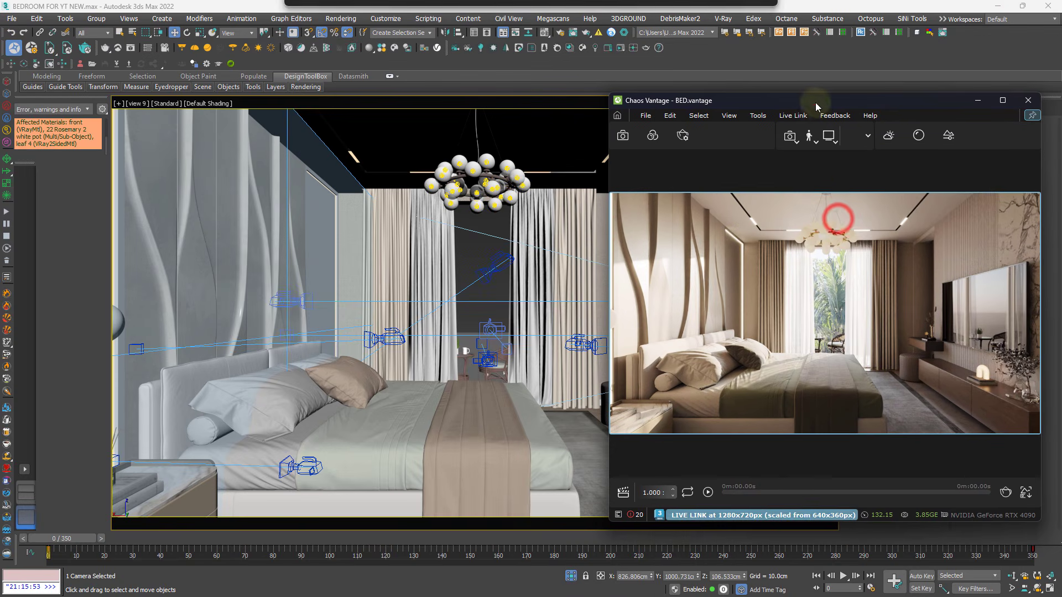
# Select the bed group in 3ds Max and switch to a close perspective view facing the headboard and pillows
pyautogui.click(415, 429)
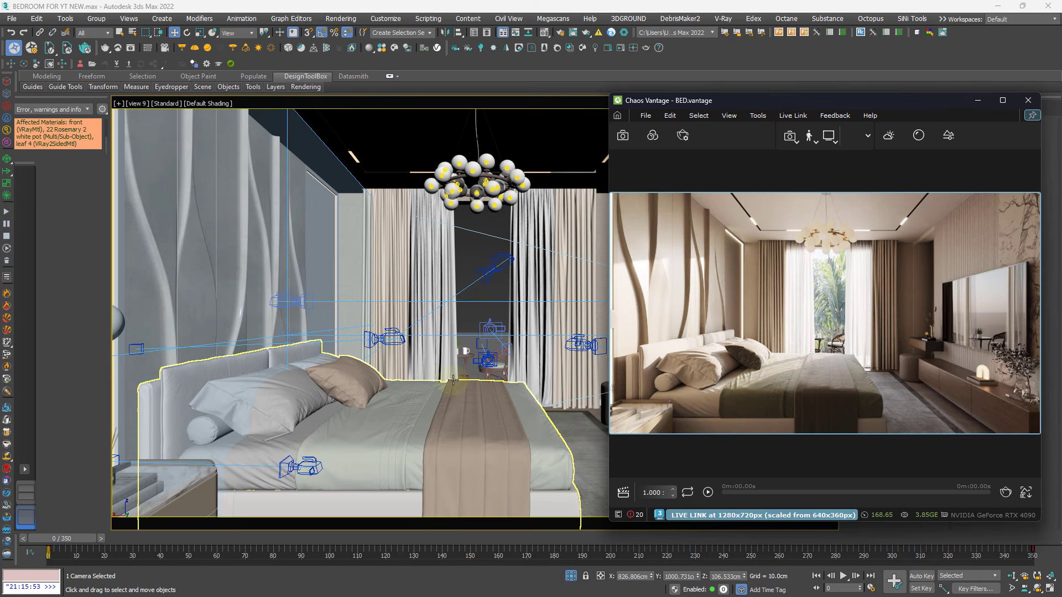
pyautogui.click(414, 429)
pyautogui.press('p')
pyautogui.keyDown('alt'); pyautogui.moveTo(510, 391); pyautogui.dragTo(260, 399, button='middle'); pyautogui.keyUp('alt')
pyautogui.scroll(5, 383, 385)
pyautogui.moveTo(232, 398); pyautogui.dragTo(369, 408, button='middle')
pyautogui.moveTo(429, 396); pyautogui.dragTo(296, 382, button='middle')
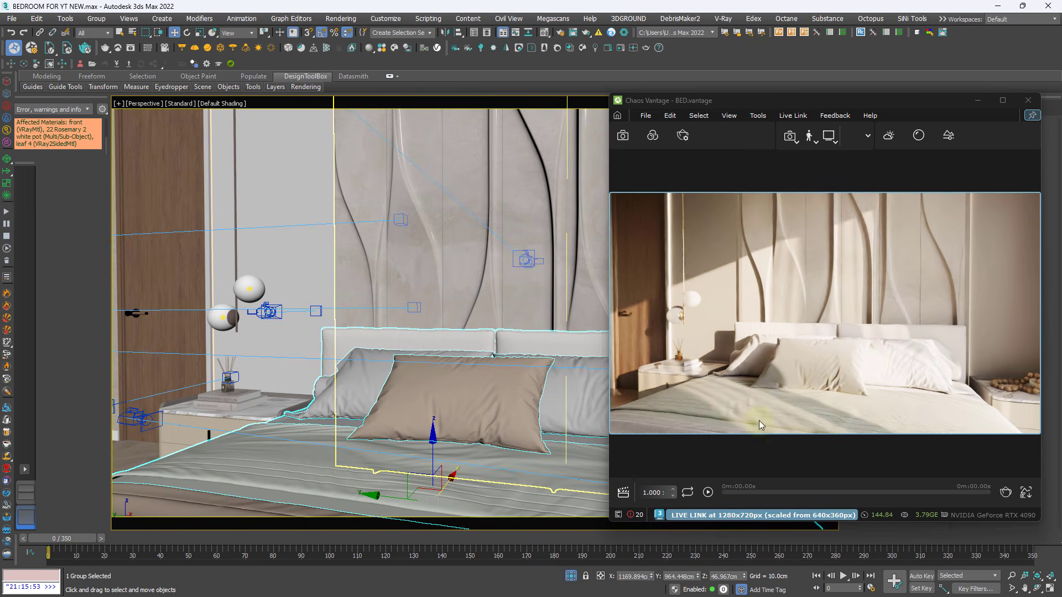
# Switch the maximized perspective viewport in 3ds Max to the view 1 camera and reposition the floating Vantage window over it
pyautogui.moveTo(411, 409); pyautogui.dragTo(387, 357, button='middle')
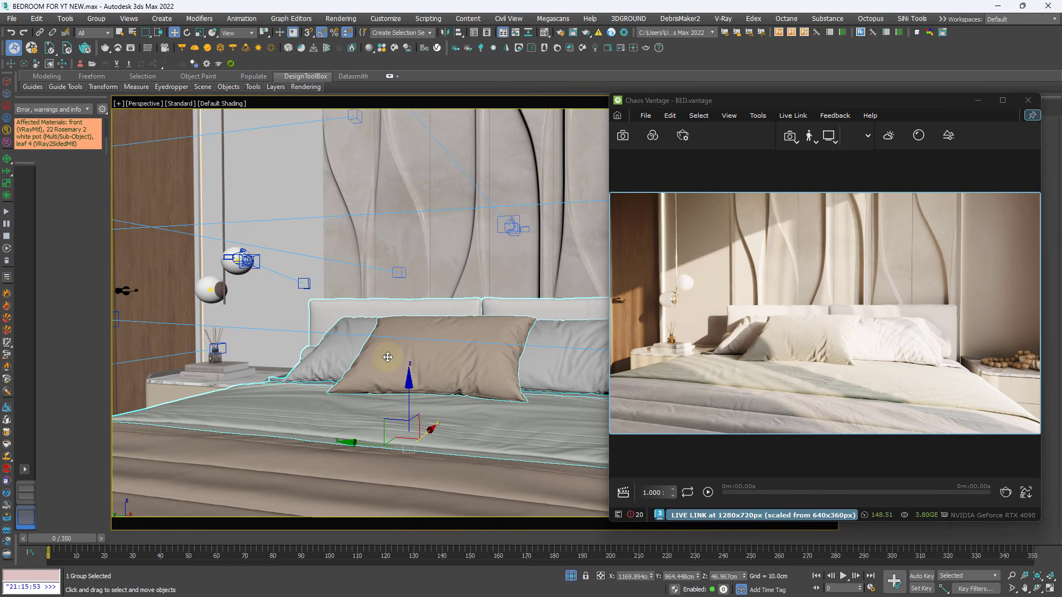
pyautogui.click(143, 103)
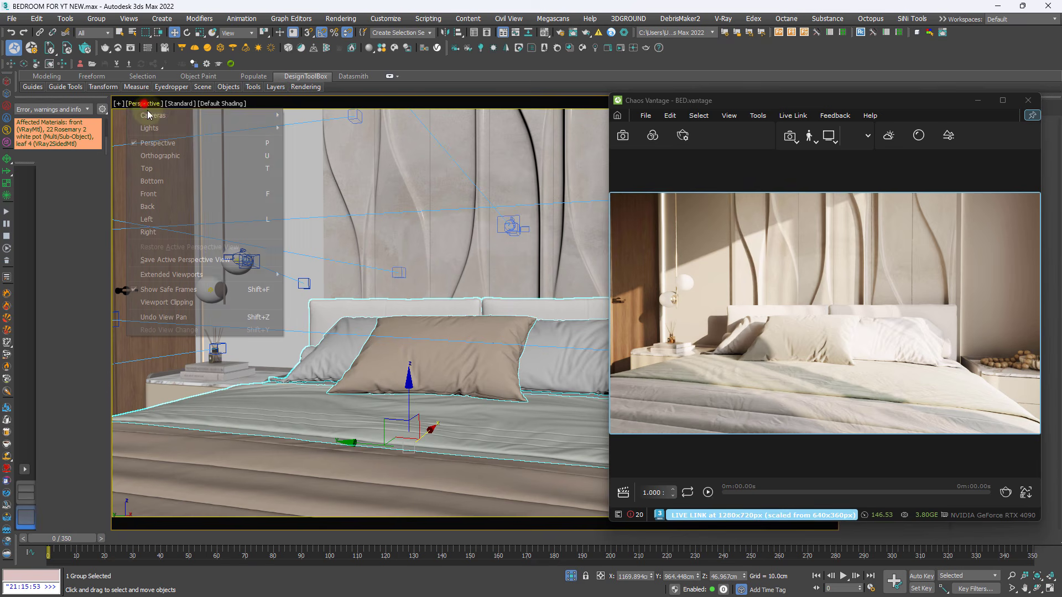
pyautogui.moveTo(263, 126)
pyautogui.click(308, 115)
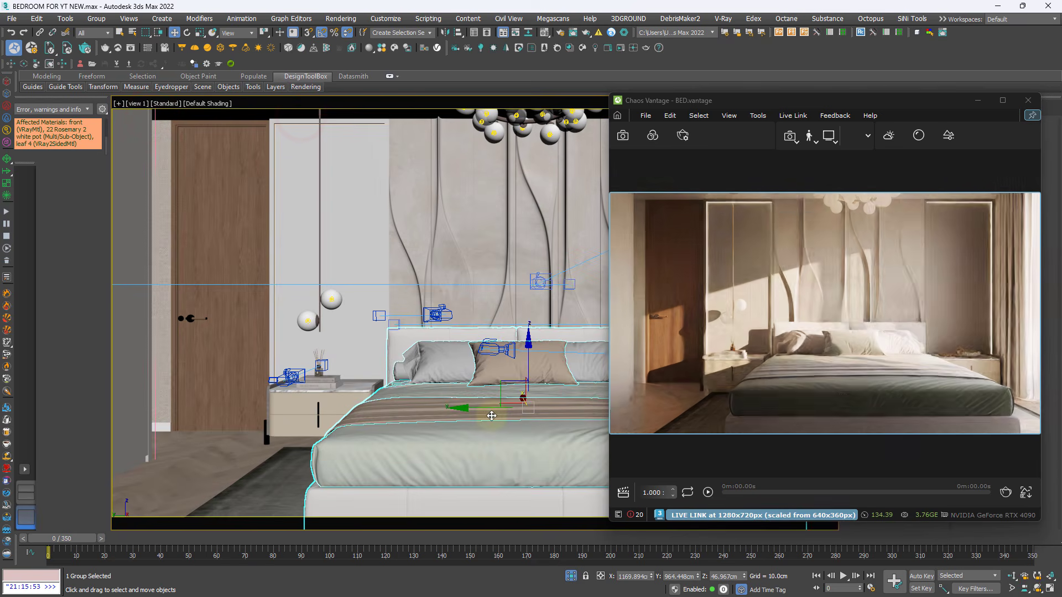
pyautogui.moveTo(871, 100); pyautogui.dragTo(808, 72)
pyautogui.click(352, 414)
pyautogui.hotkey('alt', 'w')
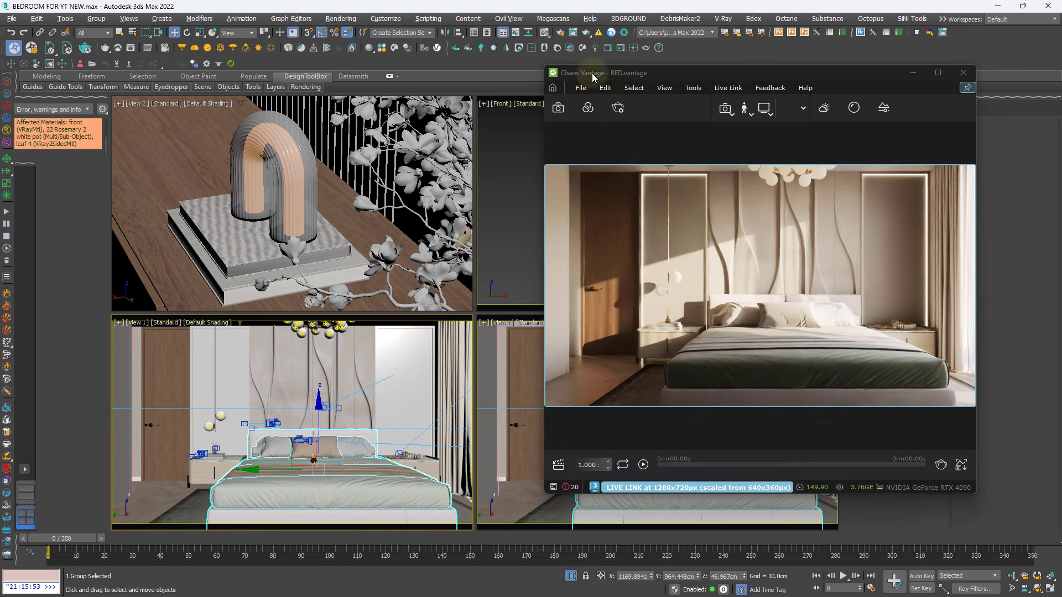
pyautogui.hotkey('alt', 'w')
# Lock the view to render to Quad 4 - view 1 in the render setup and return to the four-viewport layout
pyautogui.click(560, 32)
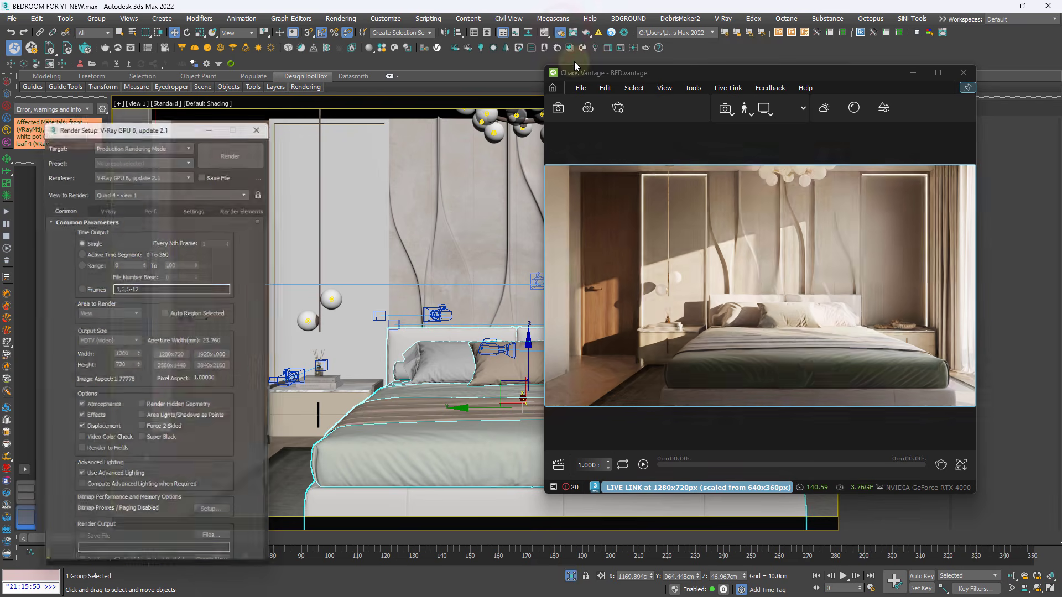
pyautogui.click(266, 187)
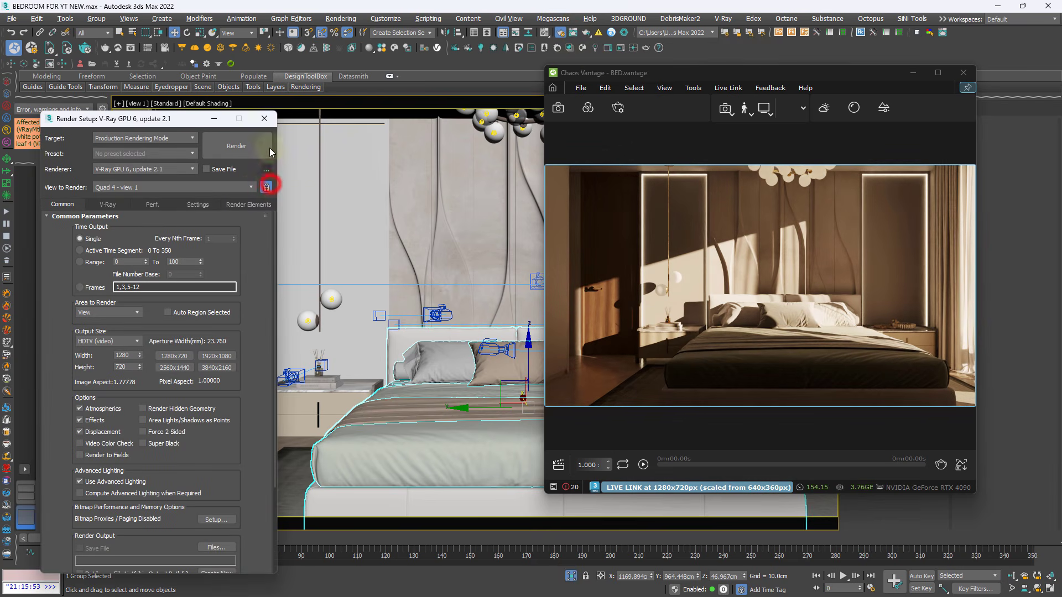
pyautogui.click(265, 119)
pyautogui.hotkey('alt', 'w')
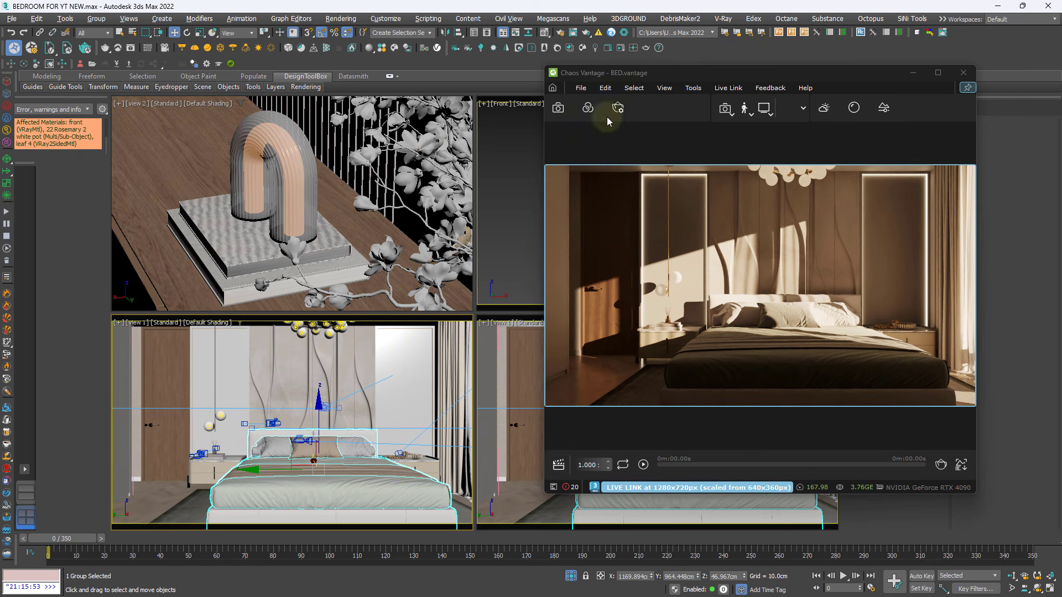
# Load BED.vantage into Vantage as a configuration-only scene
pyautogui.click(579, 89)
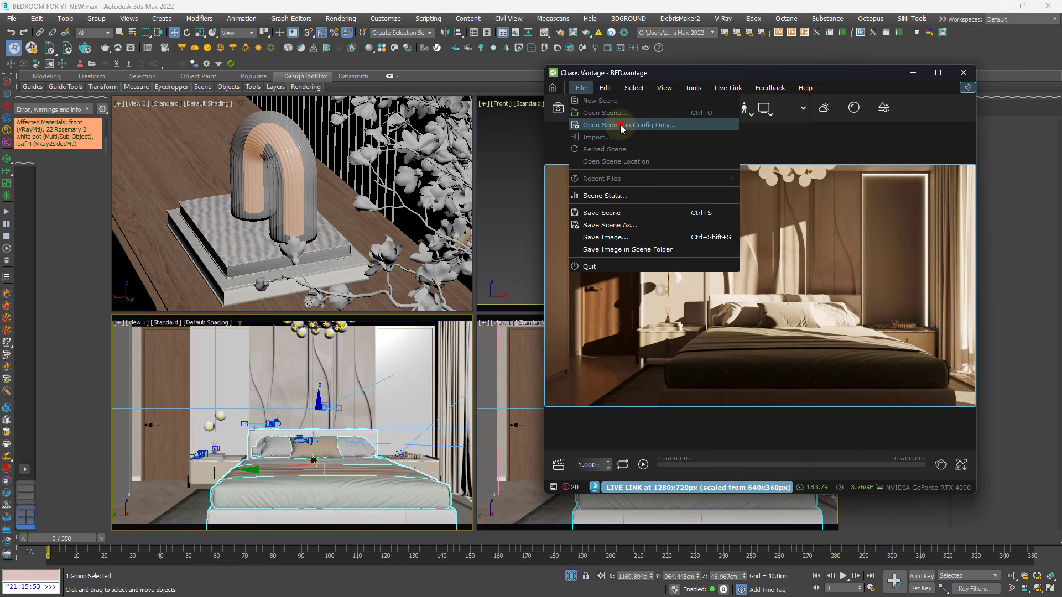
pyautogui.click(621, 126)
pyautogui.click(133, 134)
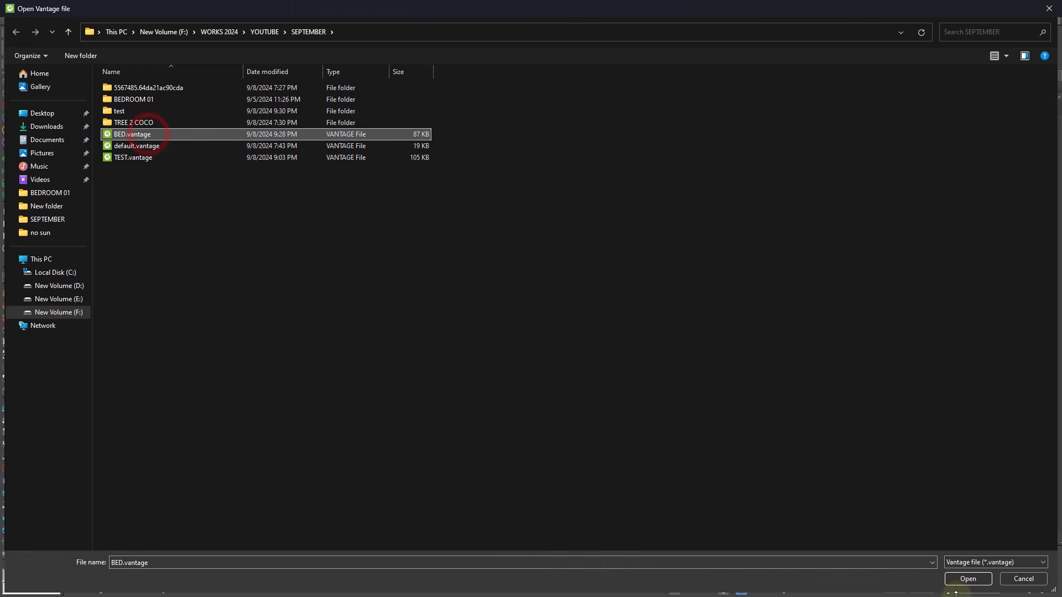
pyautogui.click(968, 579)
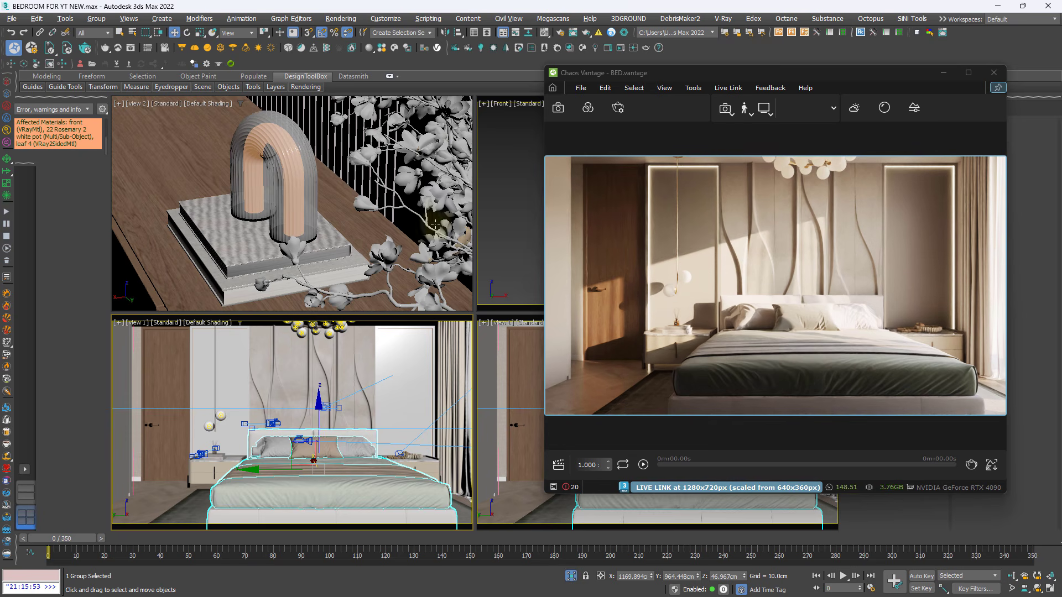
# Switch the view 2 viewport to a maximized perspective view outside the balcony and clear the selection
pyautogui.hotkey('alt', 'w')
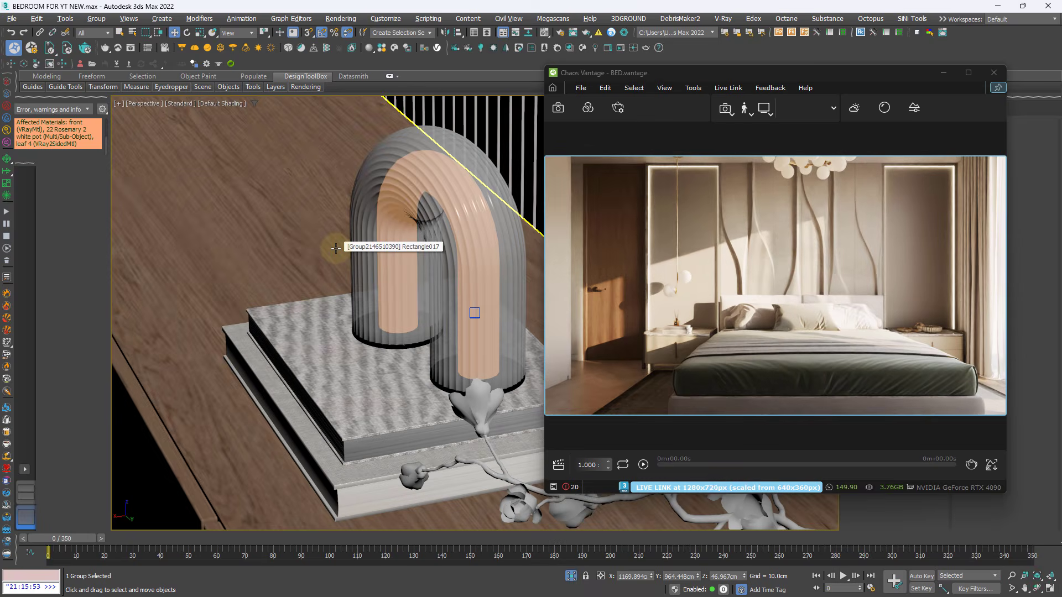
pyautogui.scroll(-15, 336, 248)
pyautogui.scroll(3, 275, 363)
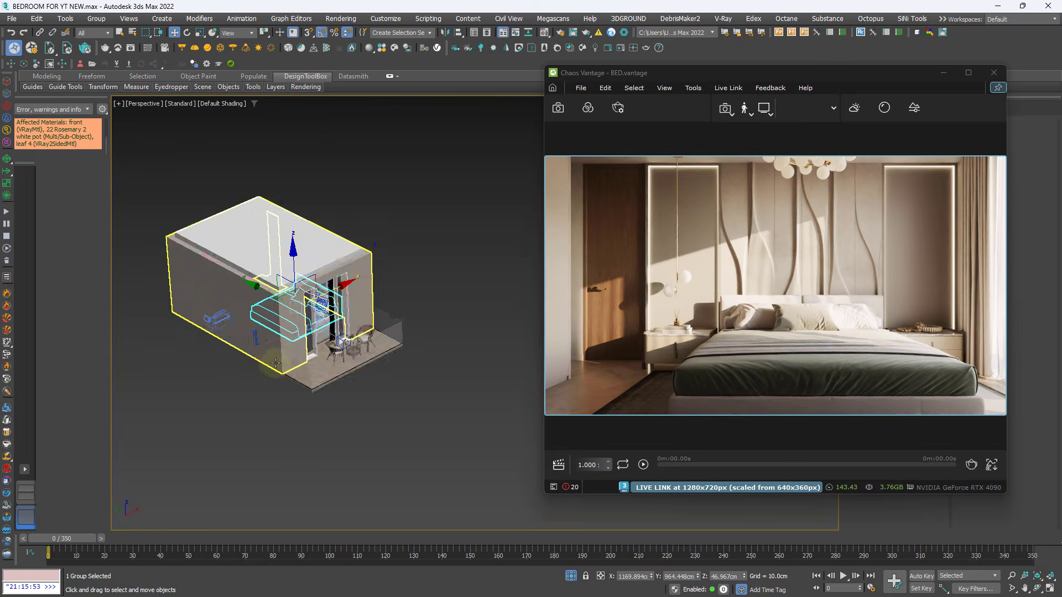
pyautogui.scroll(6, 275, 362)
pyautogui.scroll(-4, 335, 389)
pyautogui.scroll(2, 340, 399)
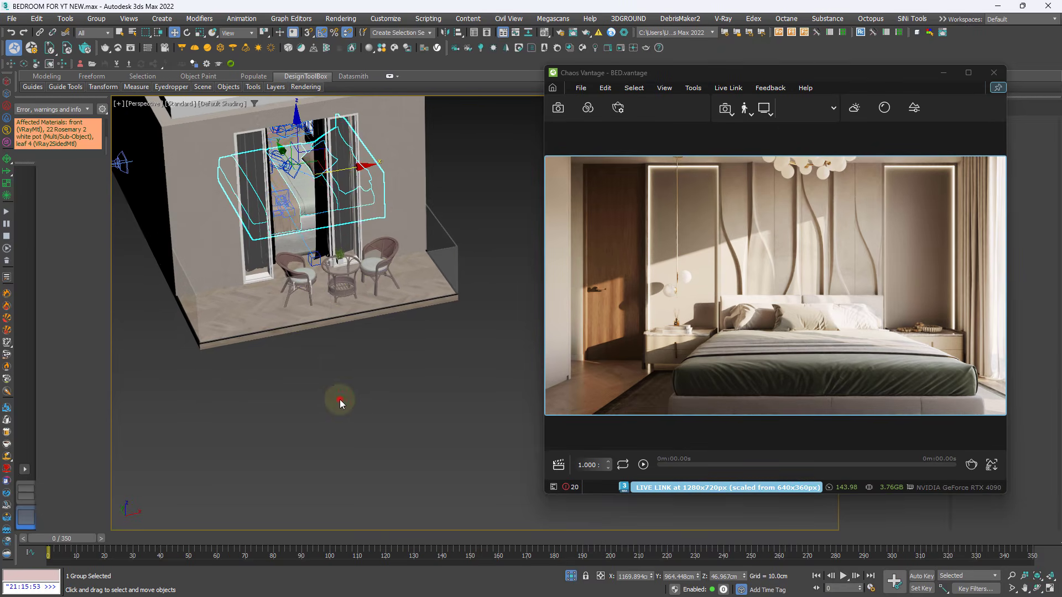
pyautogui.click(340, 399)
# Move the Vantage window off the object creation parameters and draw a large flat plane outside, in front of the balcony
pyautogui.moveTo(829, 86); pyautogui.dragTo(690, 96)
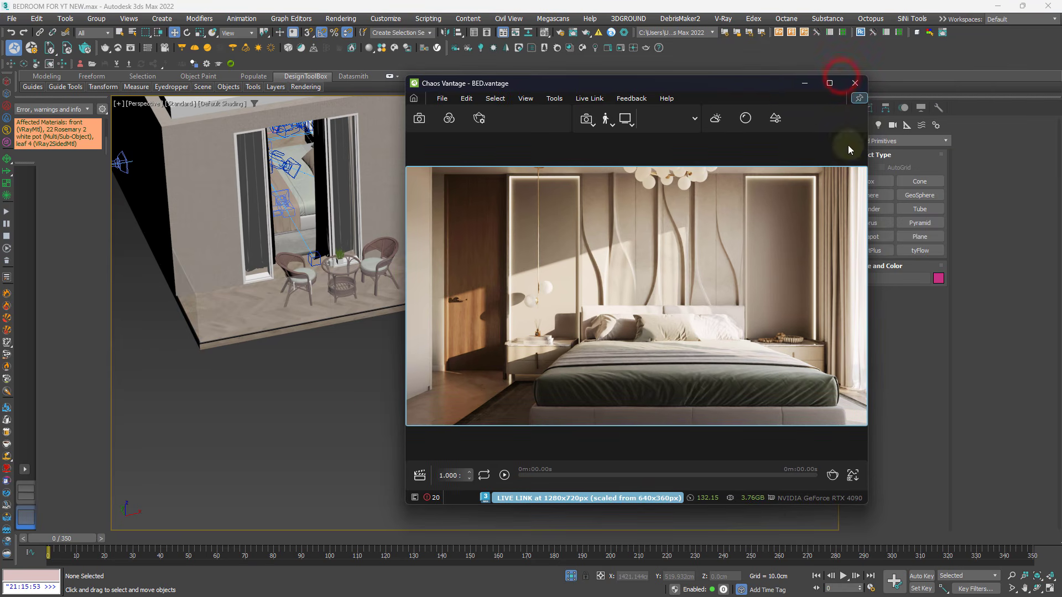
pyautogui.moveTo(794, 84); pyautogui.dragTo(720, 94)
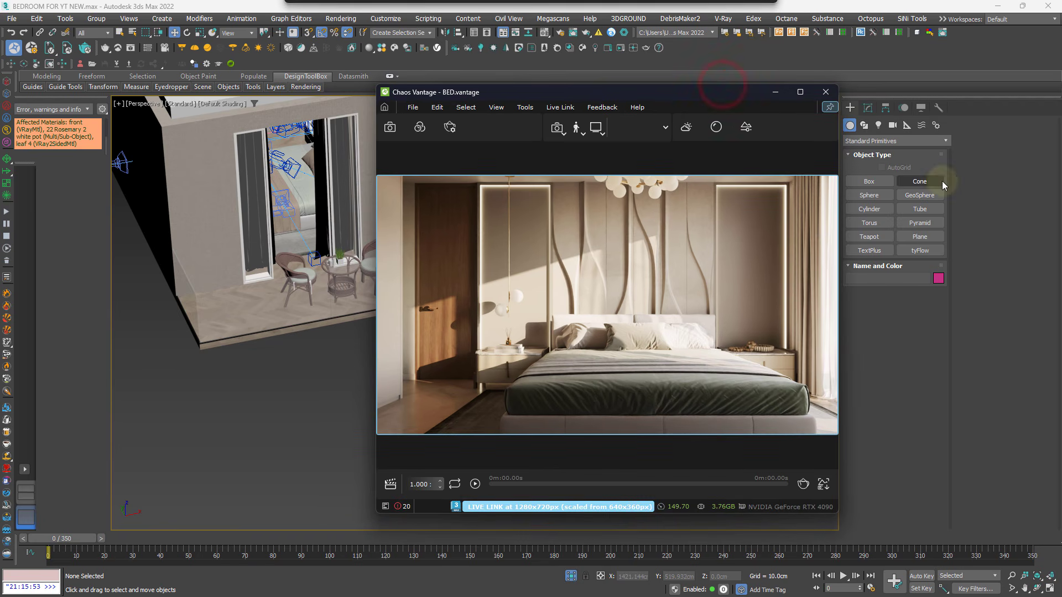
pyautogui.click(920, 237)
pyautogui.scroll(-4, 289, 335)
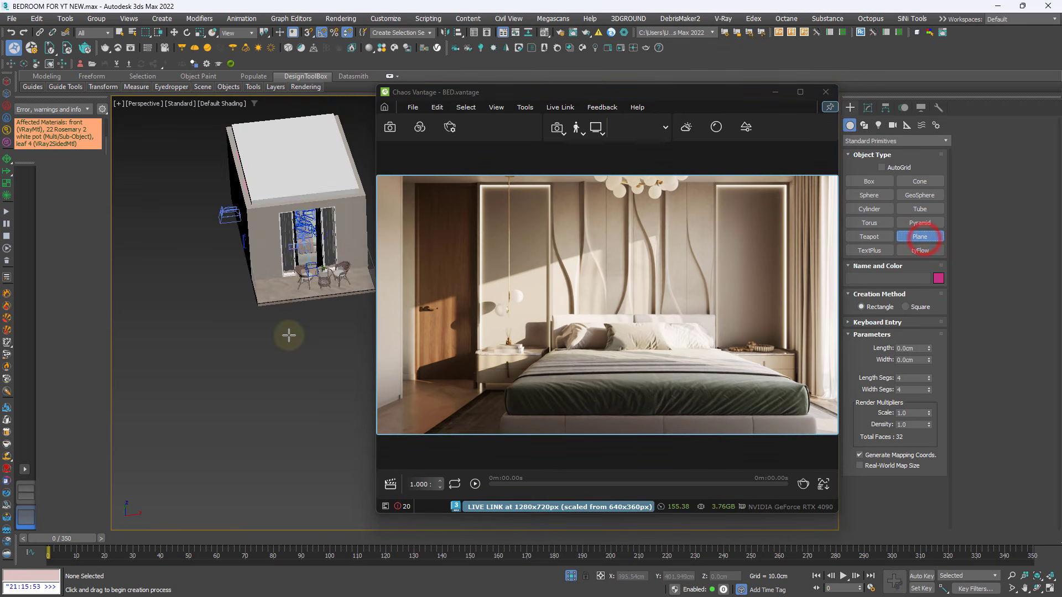
pyautogui.keyDown('alt'); pyautogui.moveTo(288, 335); pyautogui.dragTo(183, 310, button='middle'); pyautogui.keyUp('alt')
pyautogui.moveTo(191, 311); pyautogui.dragTo(376, 453)
pyautogui.moveTo(308, 426); pyautogui.dragTo(280, 408, button='middle')
pyautogui.press('w')
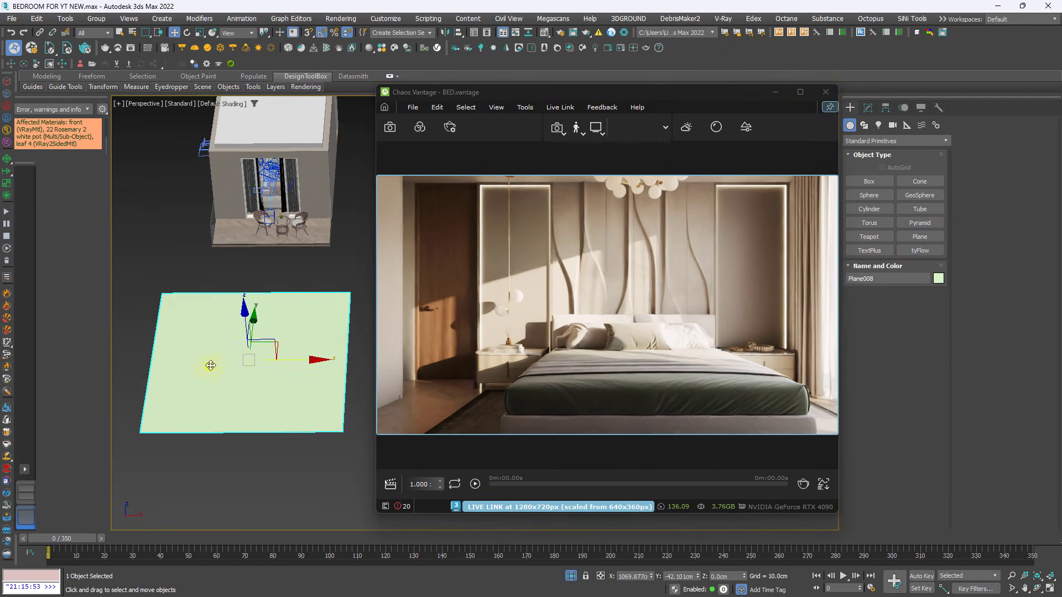
# Apply the palm-tree cutout material, Material #24, to the plane and minimize the Material Editor
pyautogui.press('z')
pyautogui.press('m')
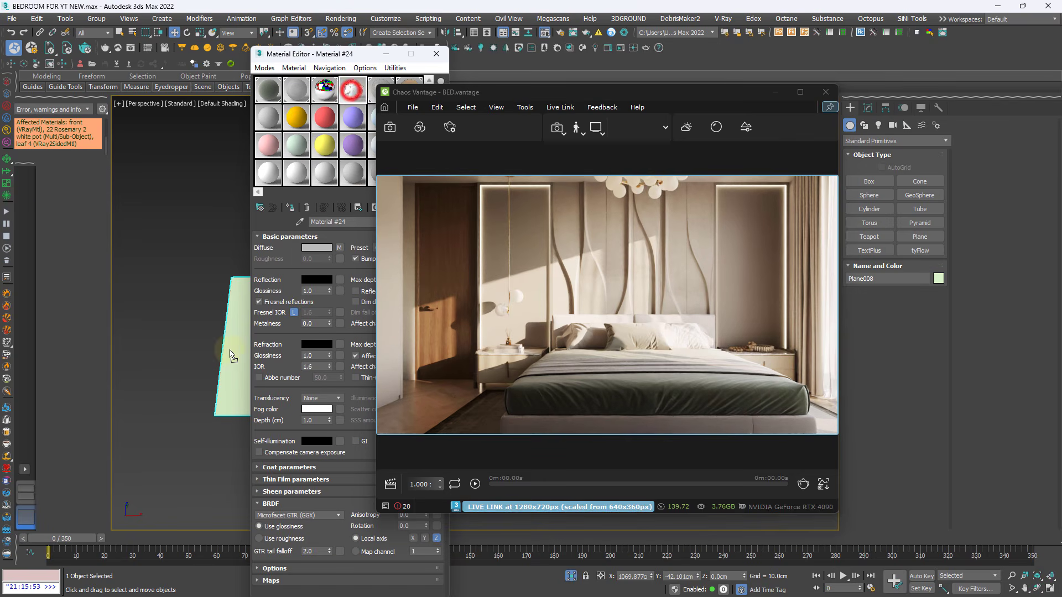
pyautogui.moveTo(229, 350); pyautogui.dragTo(229, 350)
pyautogui.click(387, 54)
pyautogui.moveTo(206, 348); pyautogui.dragTo(136, 334, button='middle')
pyautogui.scroll(3, 226, 347)
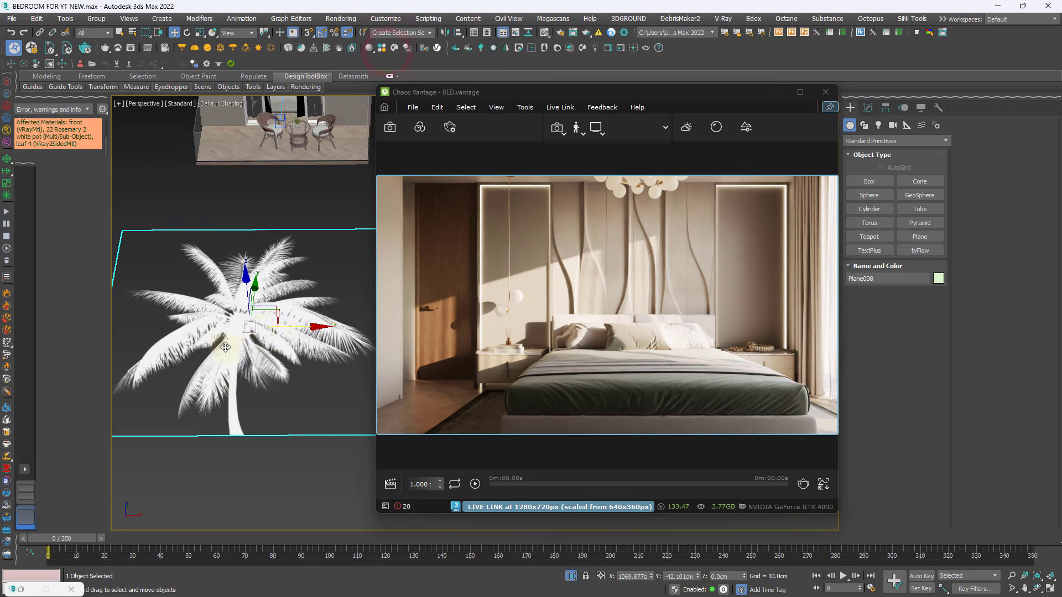
pyautogui.scroll(5, 268, 296)
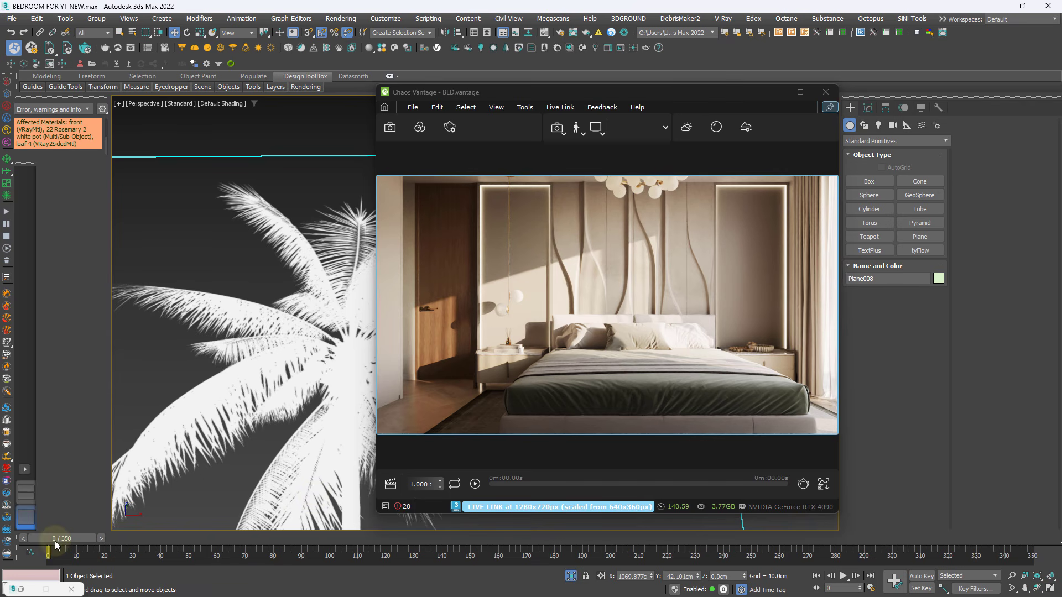
pyautogui.moveTo(58, 539); pyautogui.dragTo(2, 561)
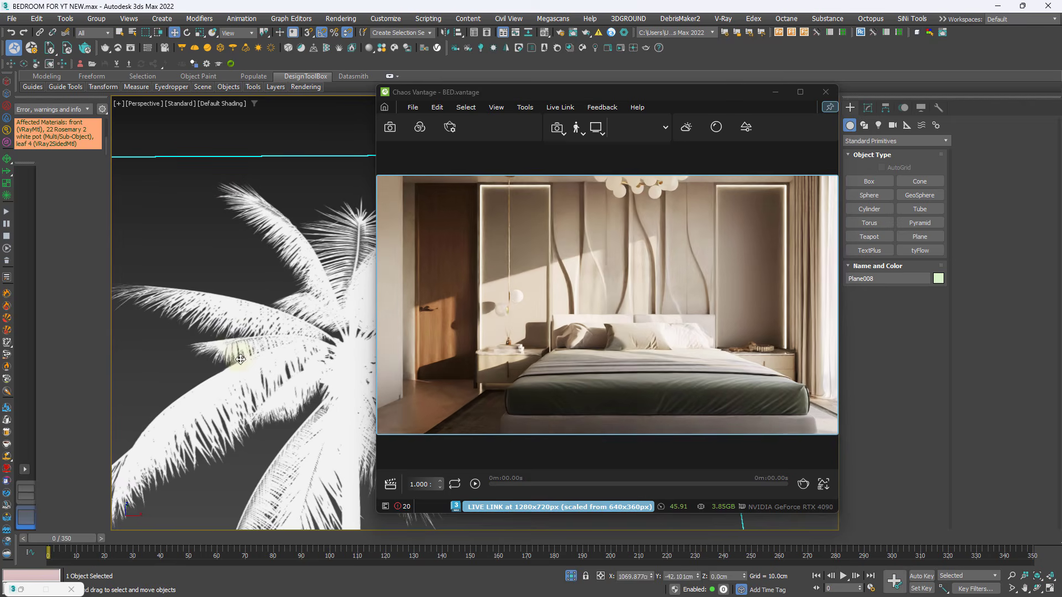
# Rotate the palm plane upright and move it in front of the balcony, to about X 1022, Y 453, Z 119 cm
pyautogui.scroll(-6, 252, 353)
pyautogui.press('w')
pyautogui.keyDown('alt'); pyautogui.moveTo(263, 357); pyautogui.dragTo(309, 333, button='middle'); pyautogui.keyUp('alt')
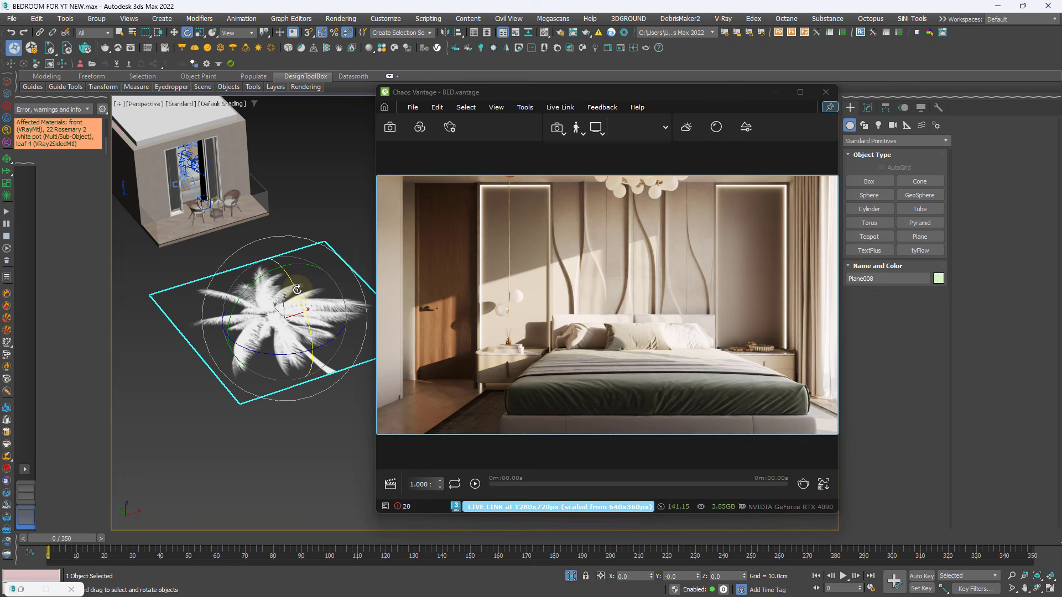
pyautogui.moveTo(297, 290); pyautogui.dragTo(285, 340)
pyautogui.scroll(5, 251, 268)
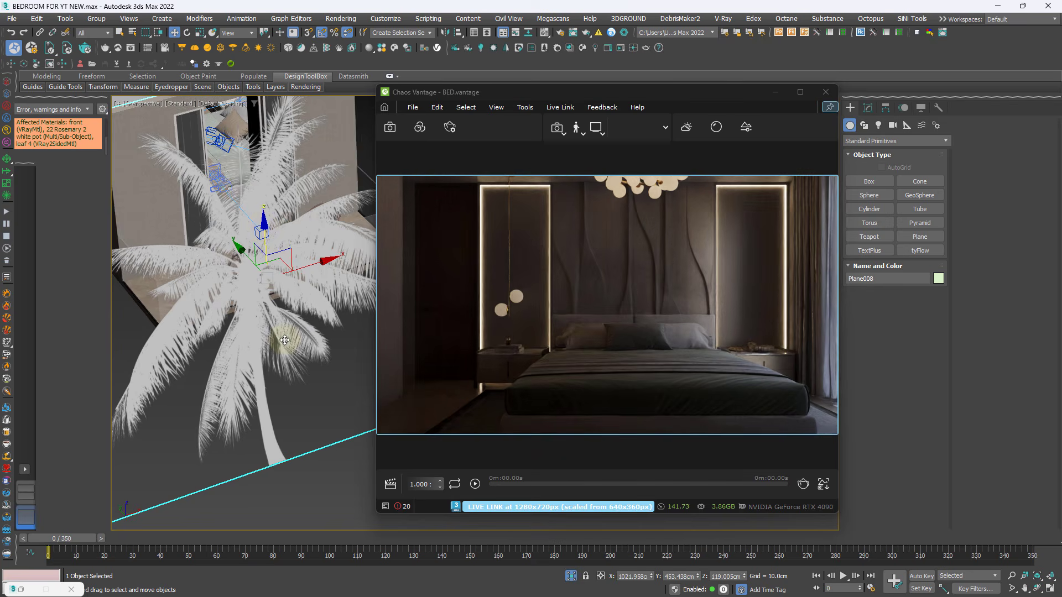
# Scale the palm plane down uniformly to about 64 percent
pyautogui.keyDown('alt'); pyautogui.moveTo(285, 340); pyautogui.dragTo(310, 340, button='middle'); pyautogui.keyUp('alt')
pyautogui.press('r')
pyautogui.moveTo(304, 281); pyautogui.dragTo(305, 301)
pyautogui.keyDown('alt'); pyautogui.moveTo(305, 301); pyautogui.dragTo(314, 268, button='middle'); pyautogui.keyUp('alt')
# Try raising the palm plane by about 52 cm, and undo the move
pyautogui.press('w')
pyautogui.moveTo(308, 232); pyautogui.dragTo(306, 201)
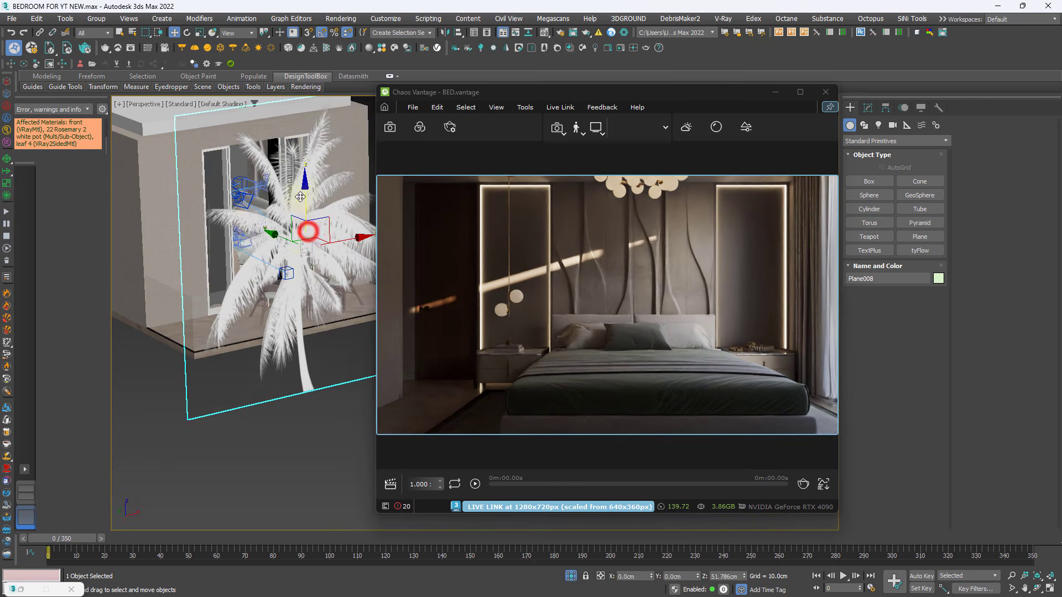
pyautogui.keyDown('alt'); pyautogui.moveTo(291, 287); pyautogui.dragTo(269, 323, button='middle'); pyautogui.keyUp('alt')
pyautogui.hotkey('ctrl', 'z')
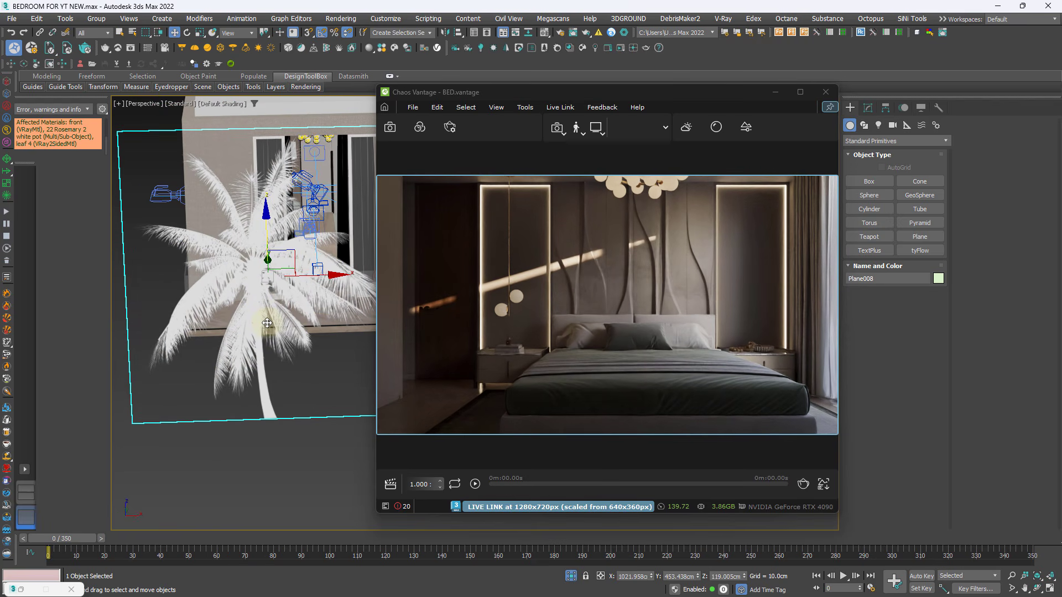
# Reposition the palm plane higher outside the balcony, to about X 1000, Y 430, Z 239 cm
pyautogui.press('r')
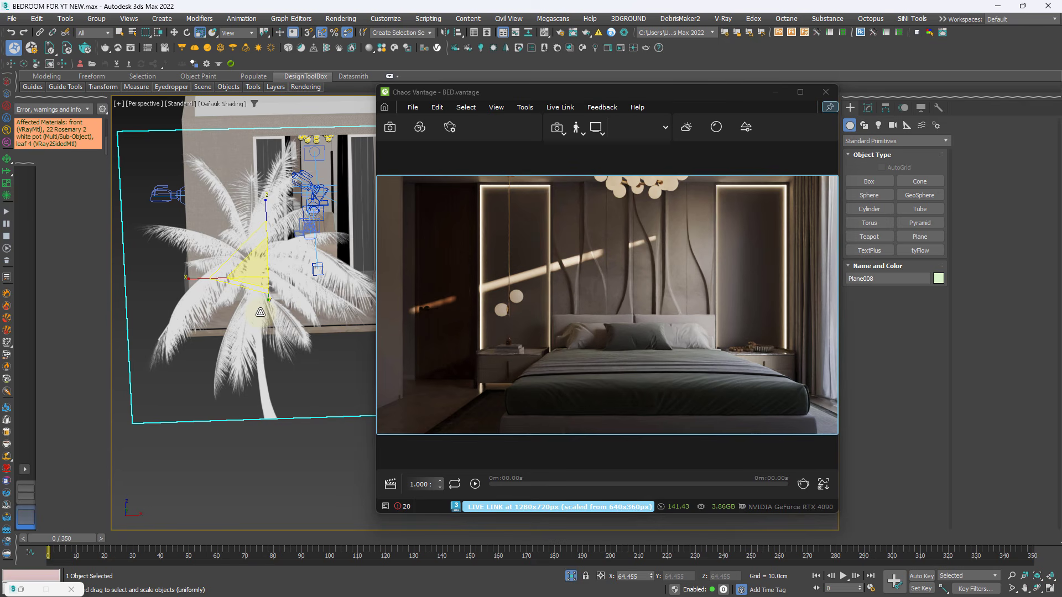
pyautogui.keyDown('alt'); pyautogui.moveTo(273, 329); pyautogui.dragTo(226, 256, button='middle'); pyautogui.keyUp('alt')
pyautogui.press('w')
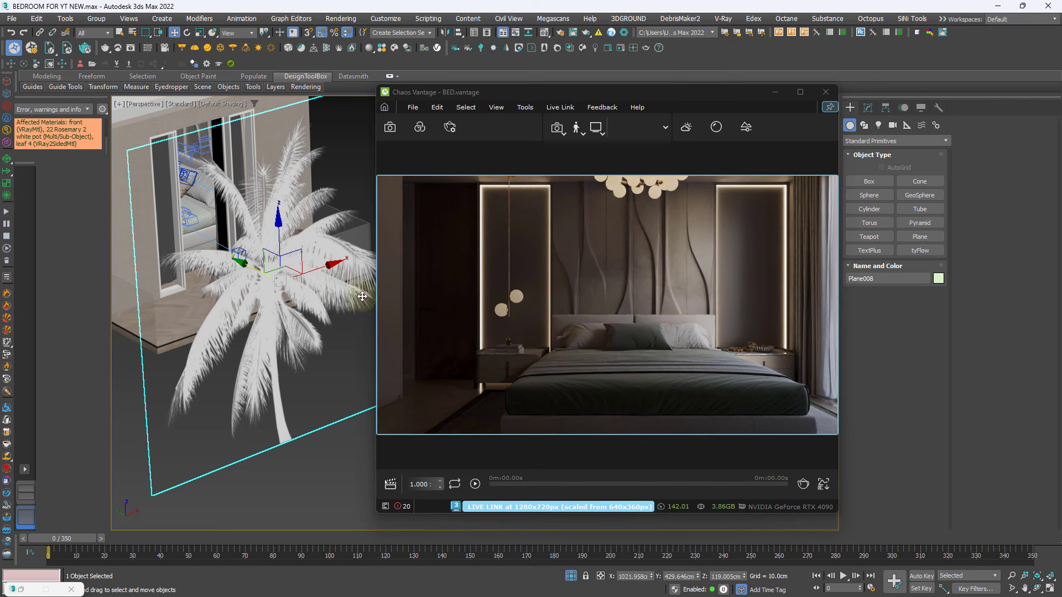
pyautogui.moveTo(280, 223); pyautogui.dragTo(170, 160)
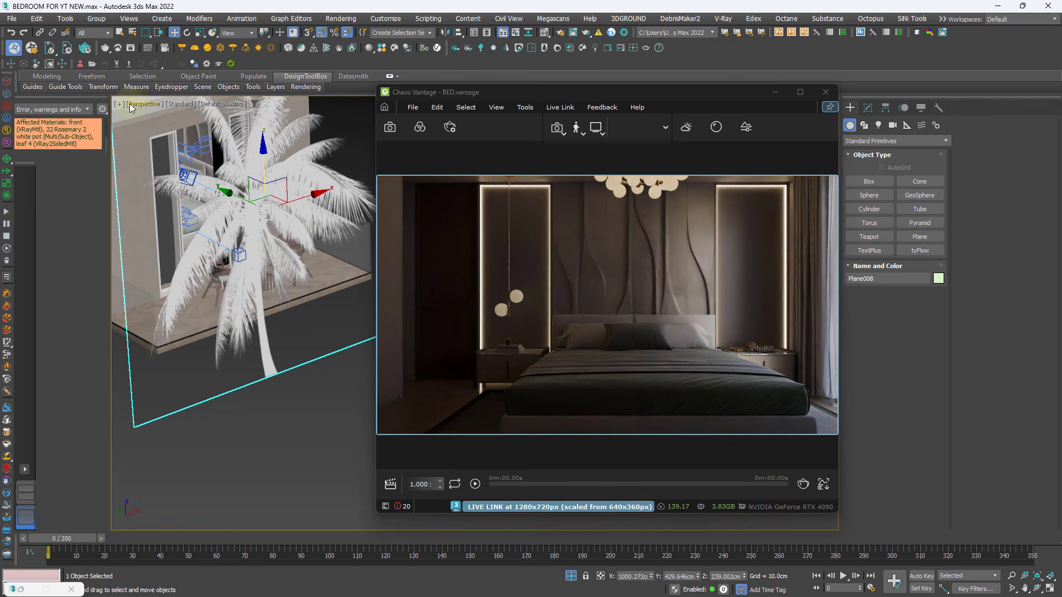
# Show all four viewports, switch the view 1 viewport to the camera facing the curtained window, and reframe the perspective on the palm plane
pyautogui.hotkey('alt', 'w')
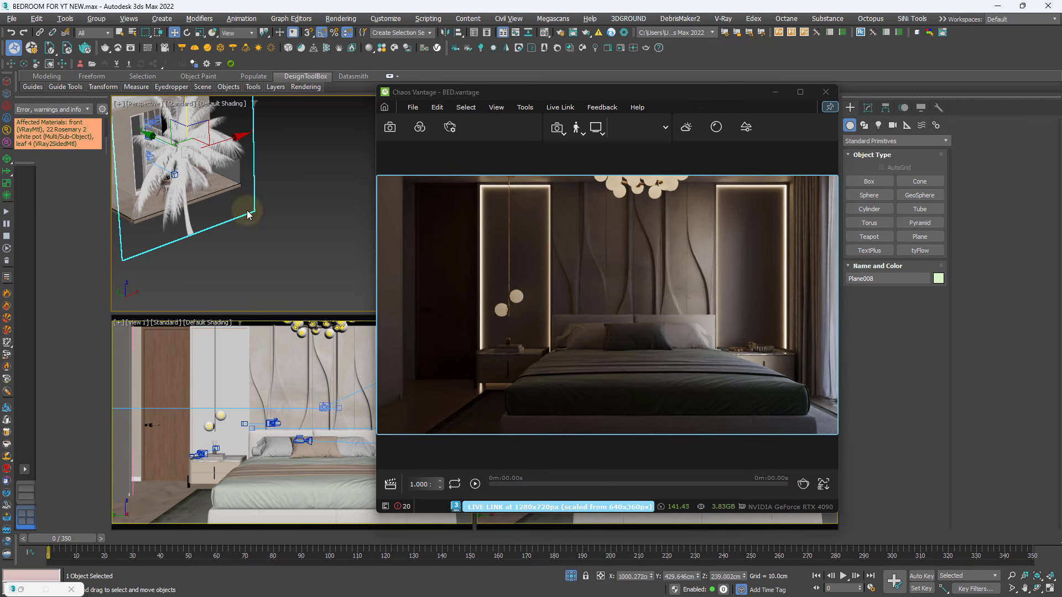
pyautogui.click(135, 323)
pyautogui.click(153, 334)
pyautogui.click(305, 448)
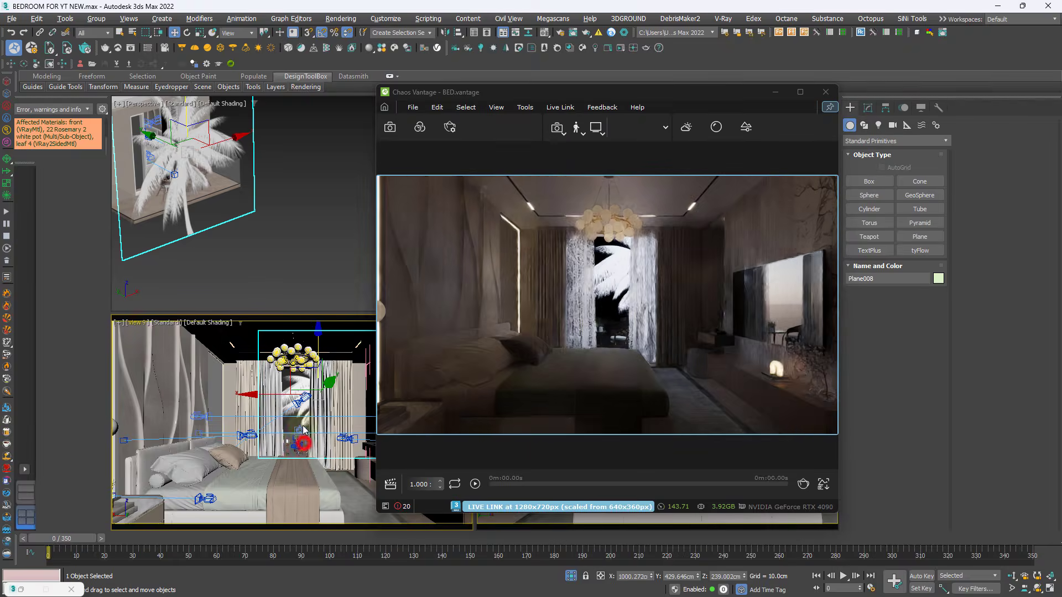
pyautogui.rightClick(328, 258)
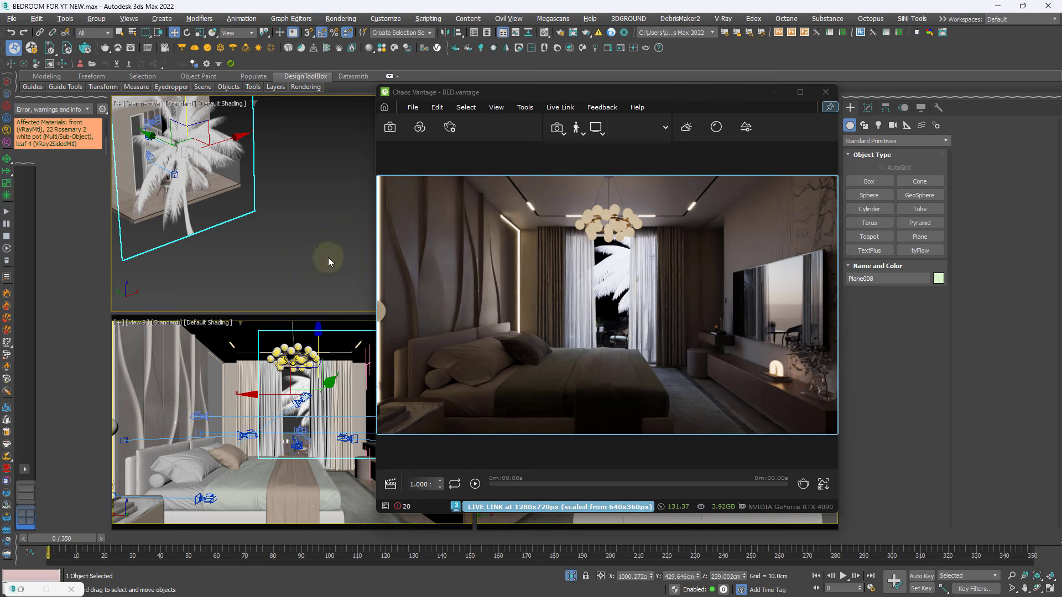
pyautogui.moveTo(232, 155); pyautogui.dragTo(292, 252, button='middle')
pyautogui.scroll(3, 243, 238)
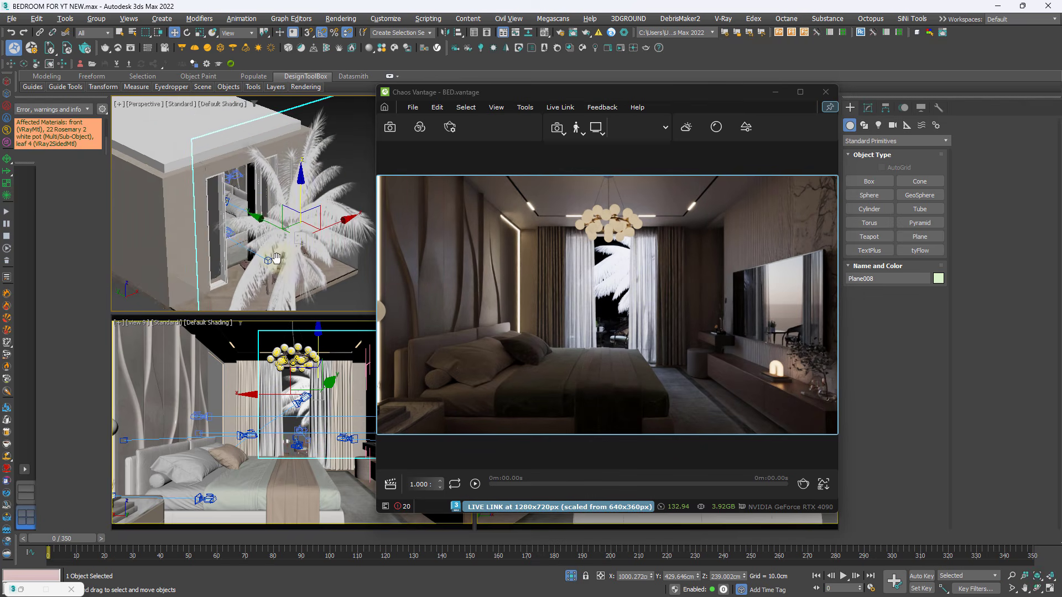
# Enable Opacity maps (clip mode) for materials in Chaos Vantage's advanced render settings
pyautogui.moveTo(645, 94); pyautogui.dragTo(743, 85)
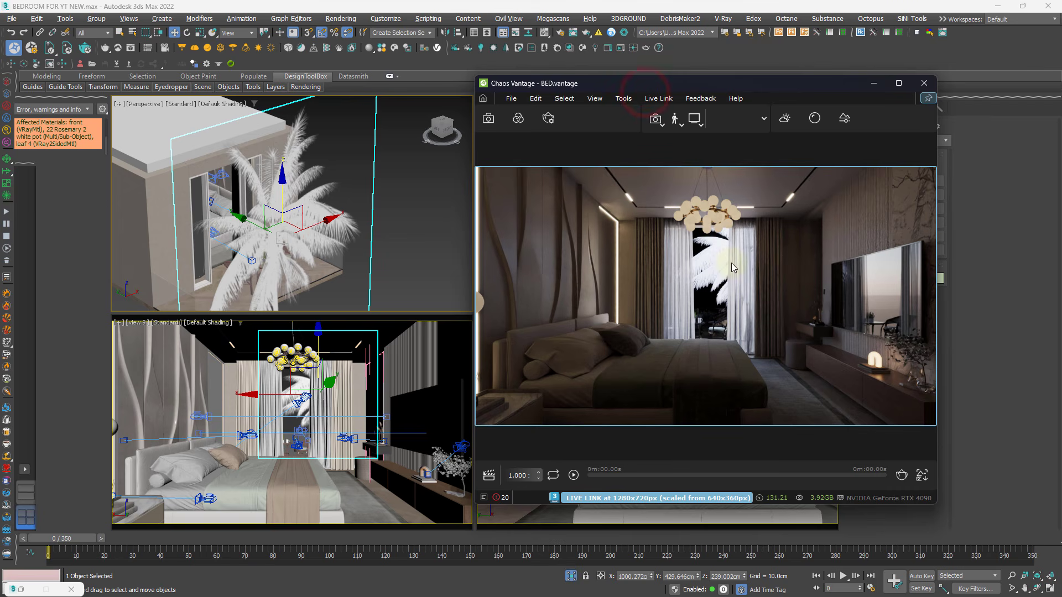
pyautogui.click(549, 121)
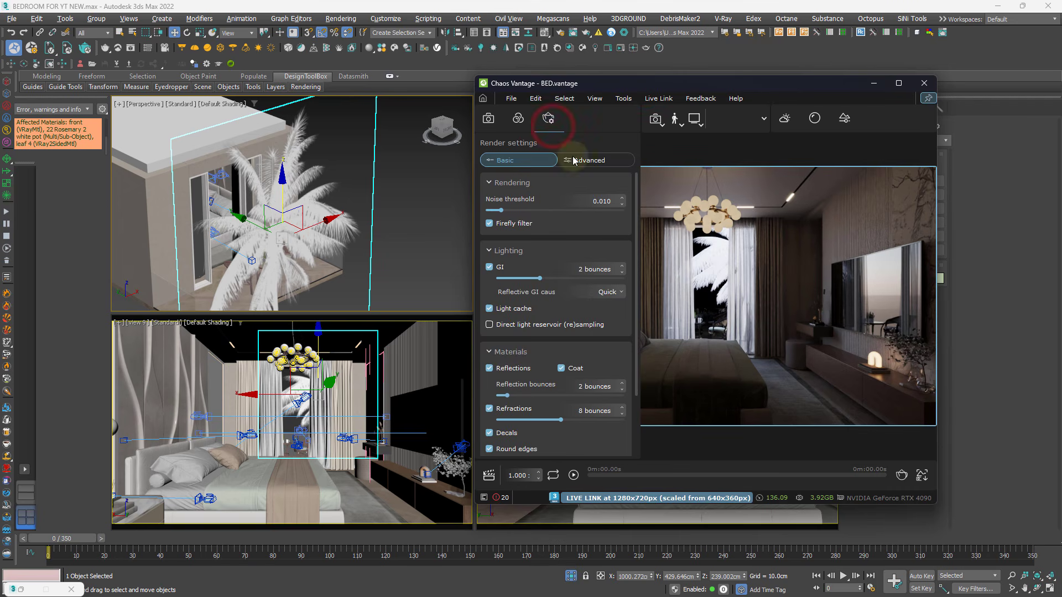
pyautogui.click(586, 162)
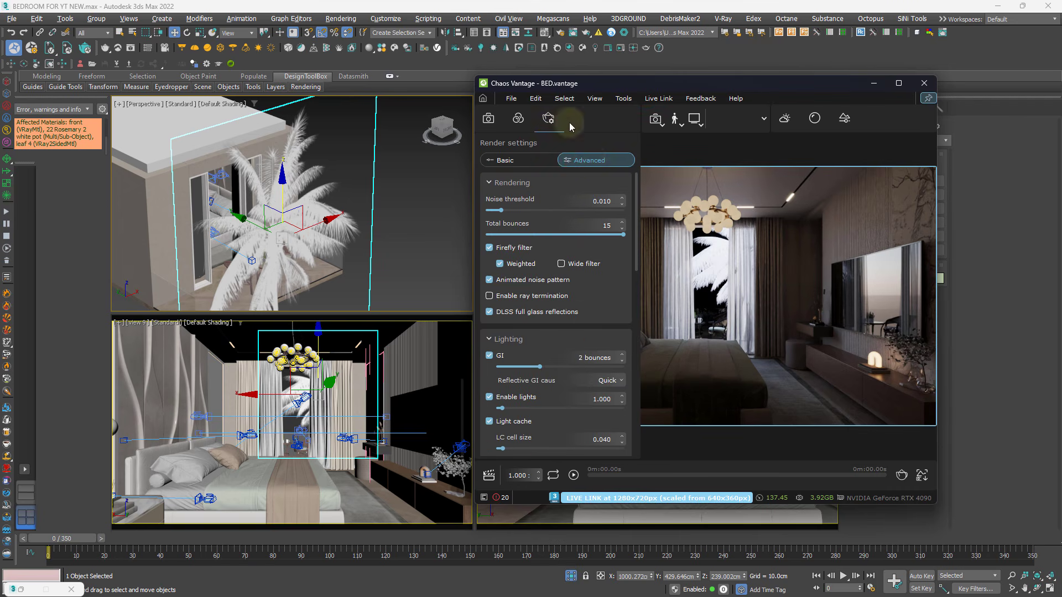
pyautogui.click(635, 267)
pyautogui.moveTo(636, 271); pyautogui.dragTo(635, 350)
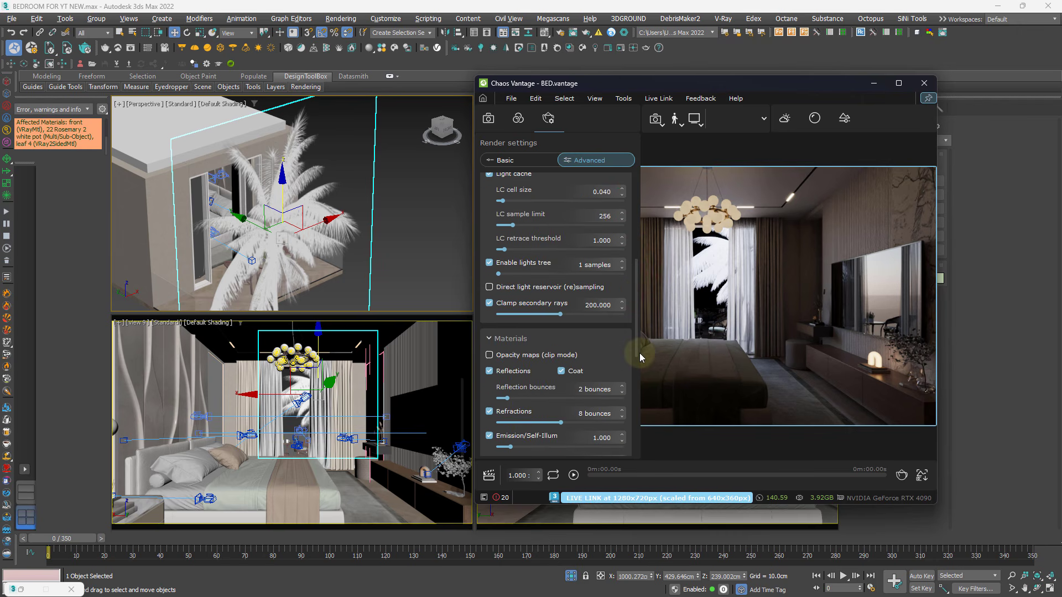
pyautogui.click(489, 356)
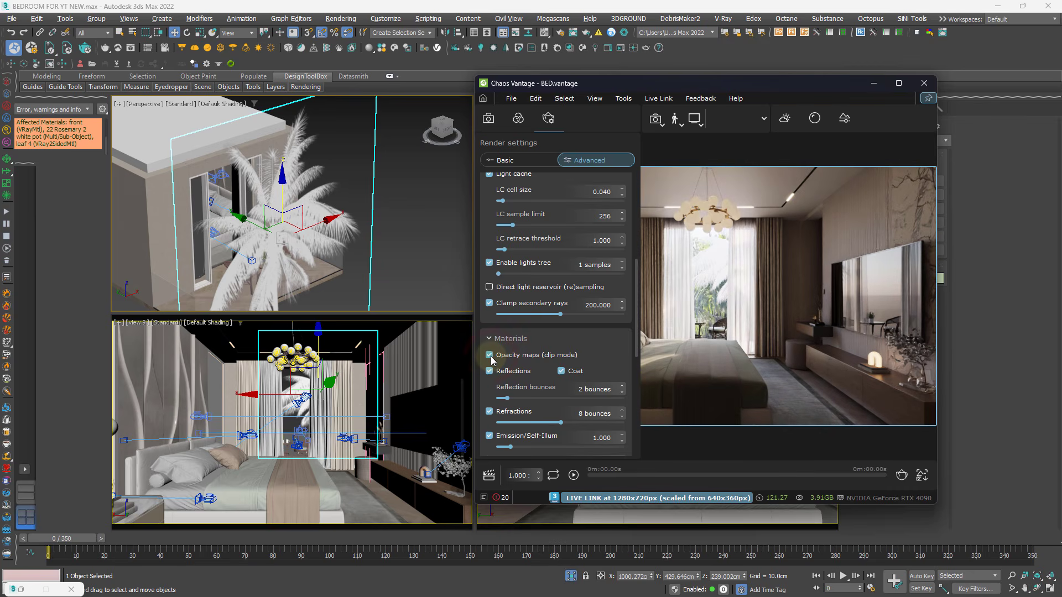
pyautogui.click(727, 293)
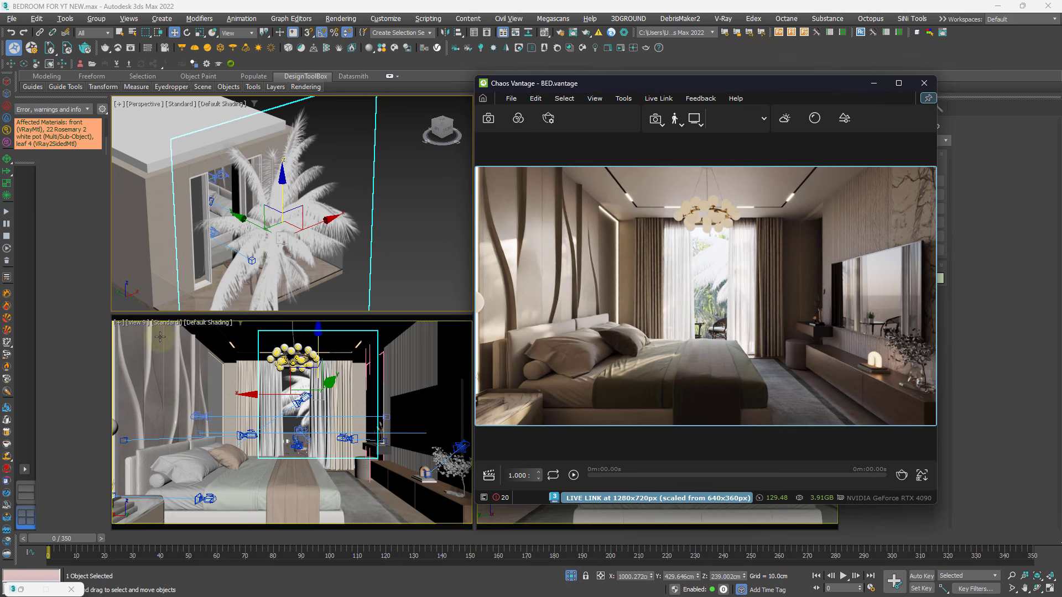
# Switch the 3ds Max view 9 viewport to the view 1 camera
pyautogui.click(134, 322)
pyautogui.moveTo(165, 334)
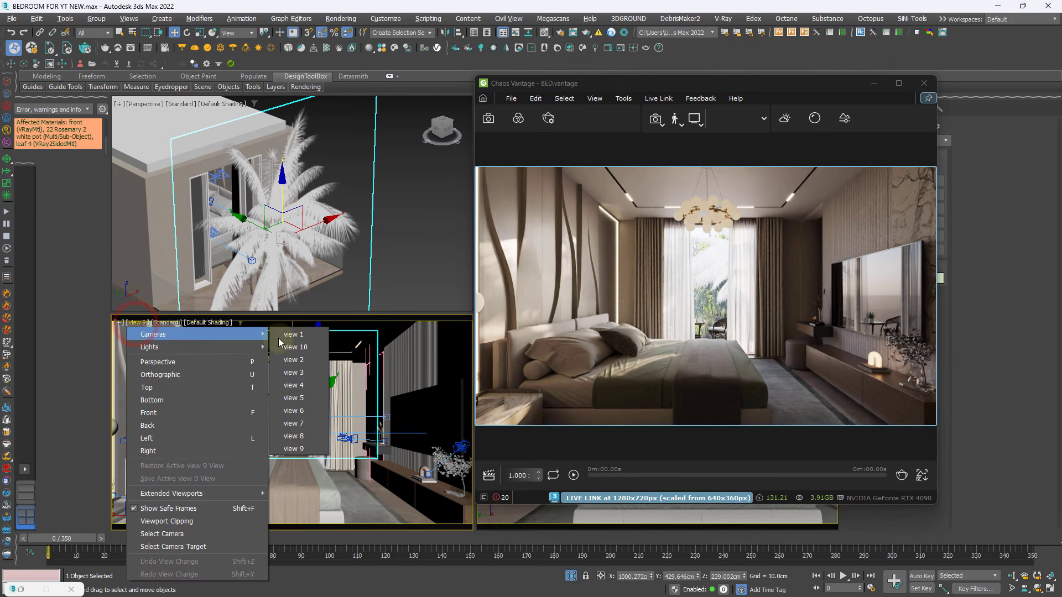
pyautogui.click(307, 336)
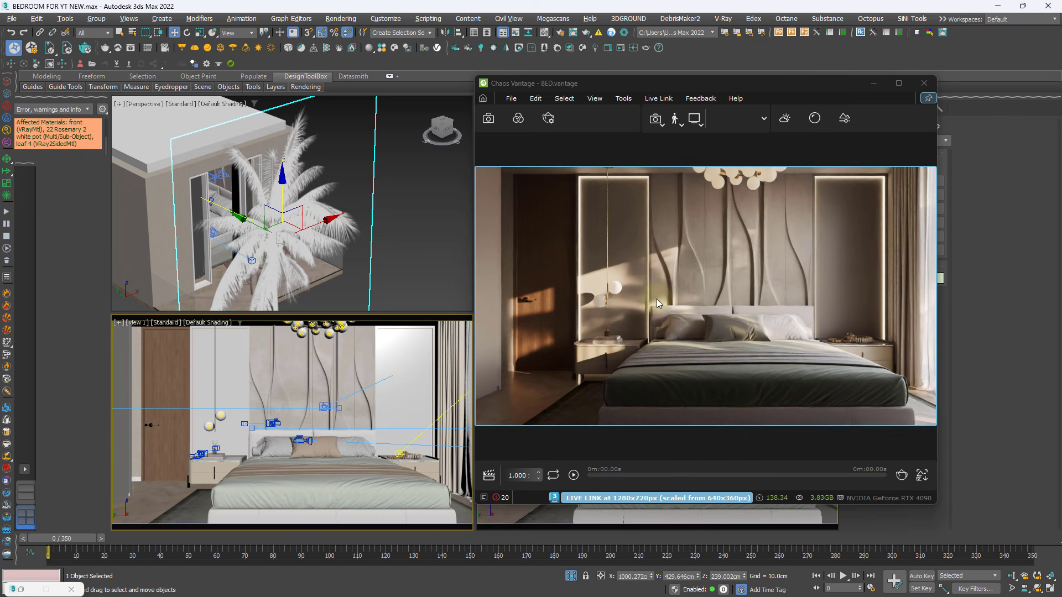
# Move the palm plane along X to about 935 cm in the perspective view
pyautogui.click(408, 185)
pyautogui.click(339, 181)
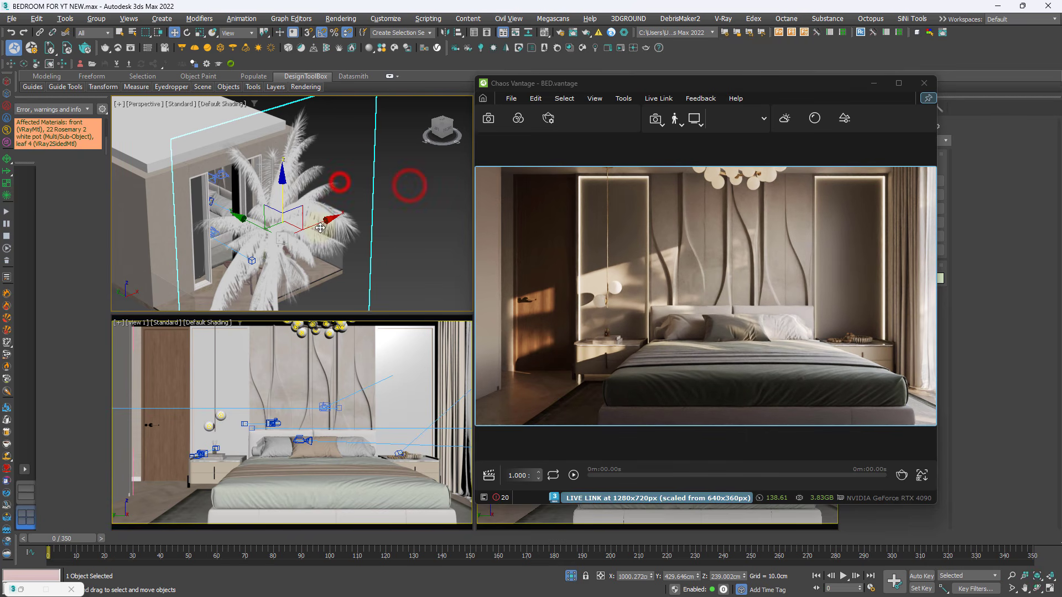
pyautogui.moveTo(323, 223); pyautogui.dragTo(297, 235)
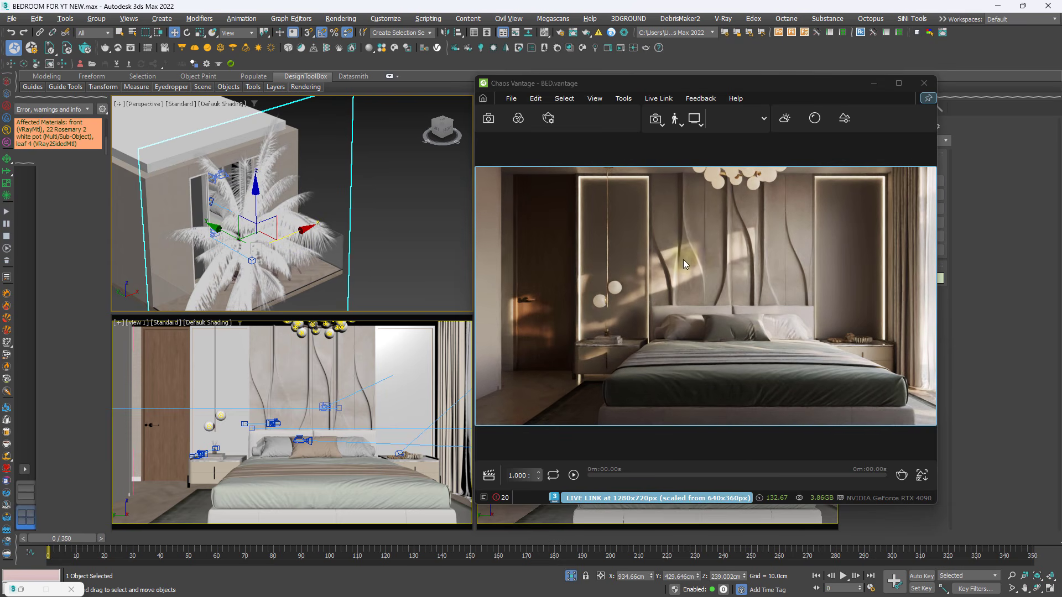
# Maximize Chaos Vantage and set the sun intensity to 0.054 and the sun size multiplier to 0.410
pyautogui.click(898, 83)
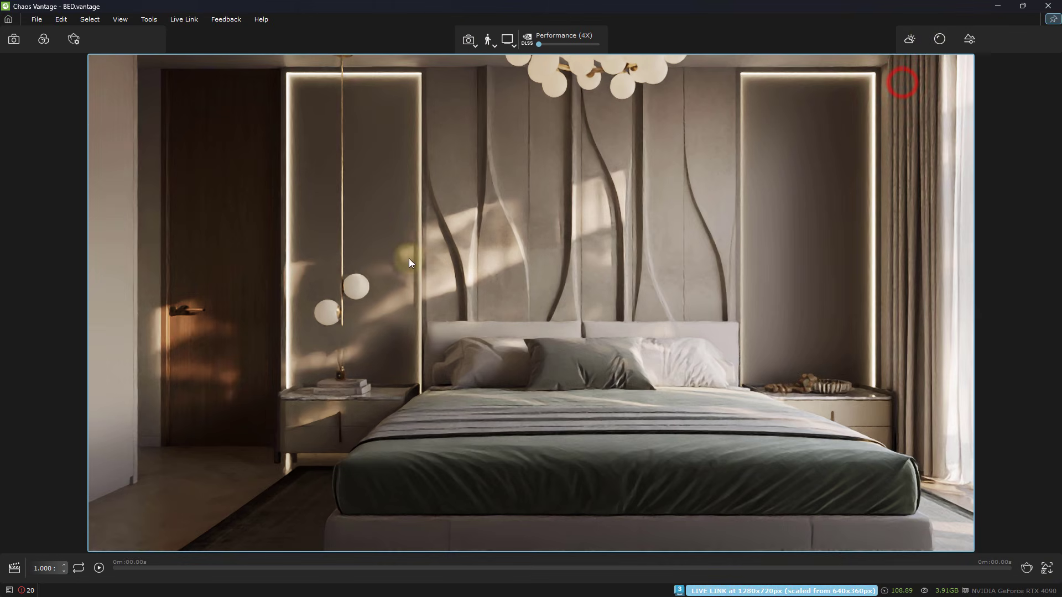
pyautogui.click(913, 39)
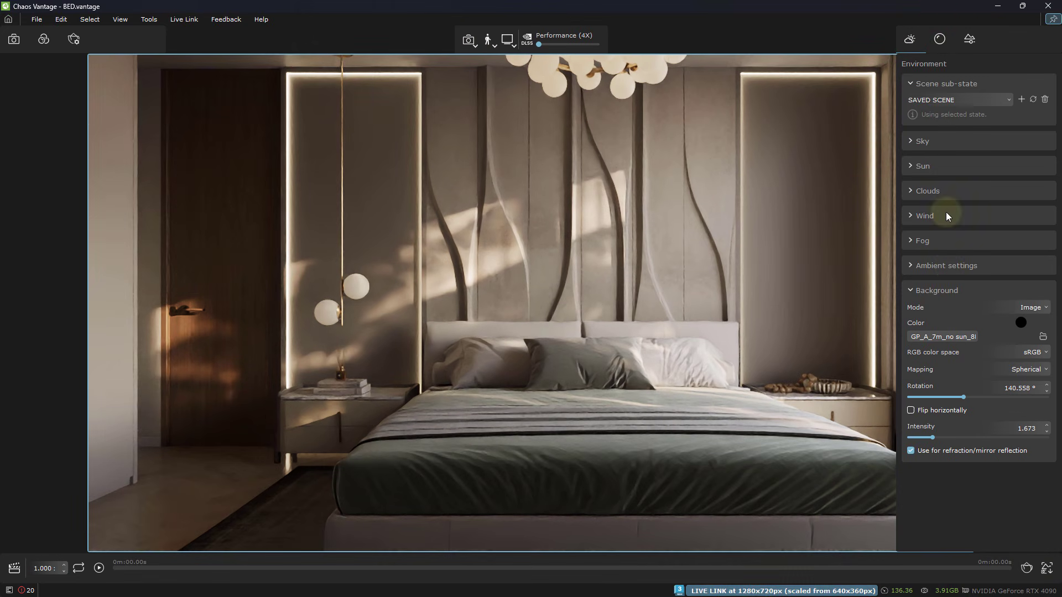
pyautogui.click(944, 167)
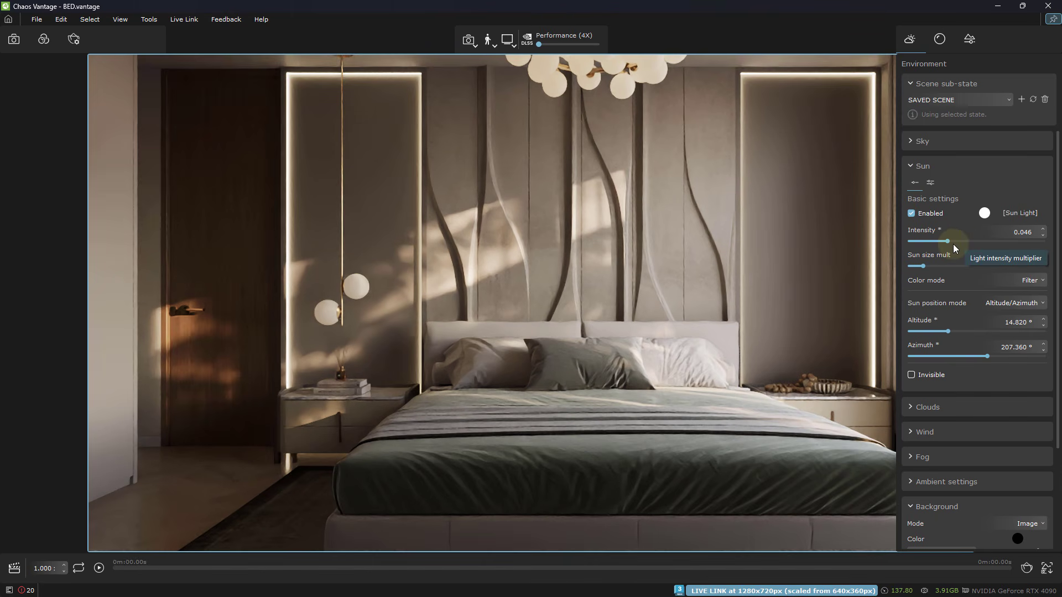
pyautogui.moveTo(948, 241); pyautogui.dragTo(954, 242)
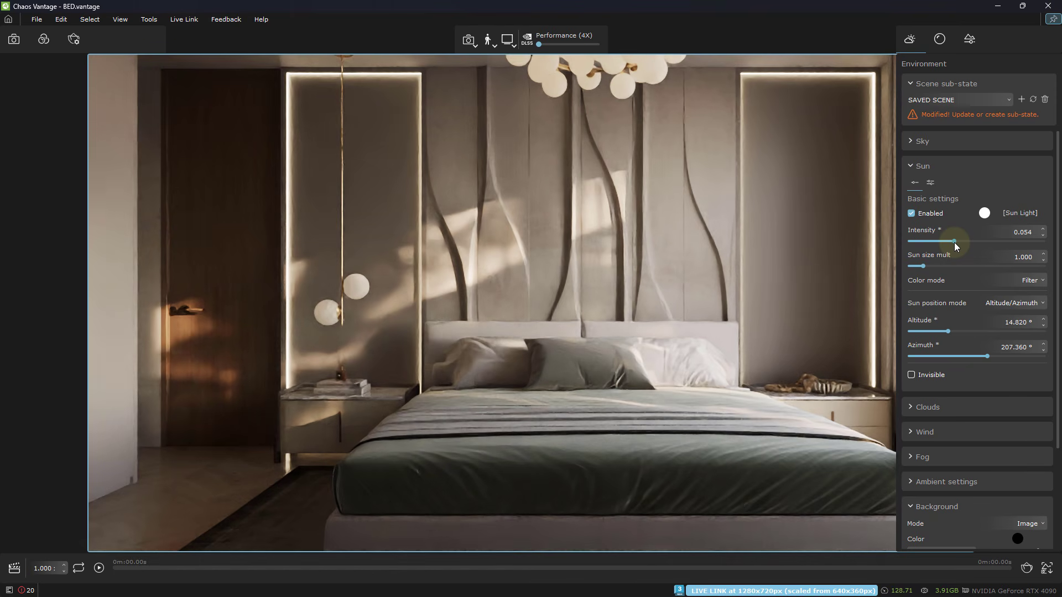
pyautogui.click(923, 266)
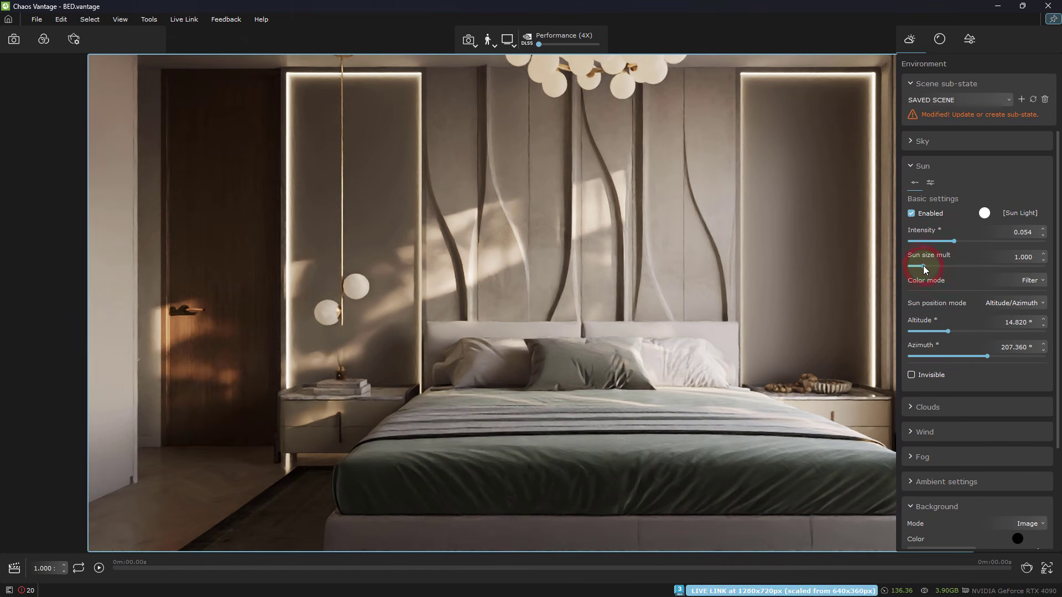
pyautogui.moveTo(924, 266)
pyautogui.mouseDown()
pyautogui.moveTo(964, 271)
pyautogui.moveTo(917, 271)
pyautogui.mouseUp()
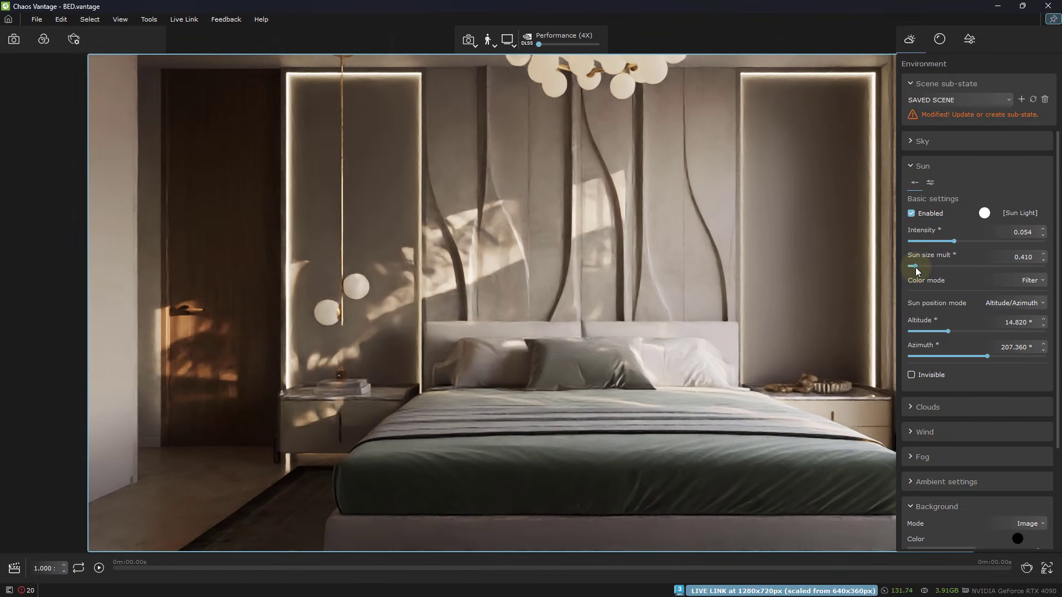
pyautogui.click(516, 294)
pyautogui.click(1026, 568)
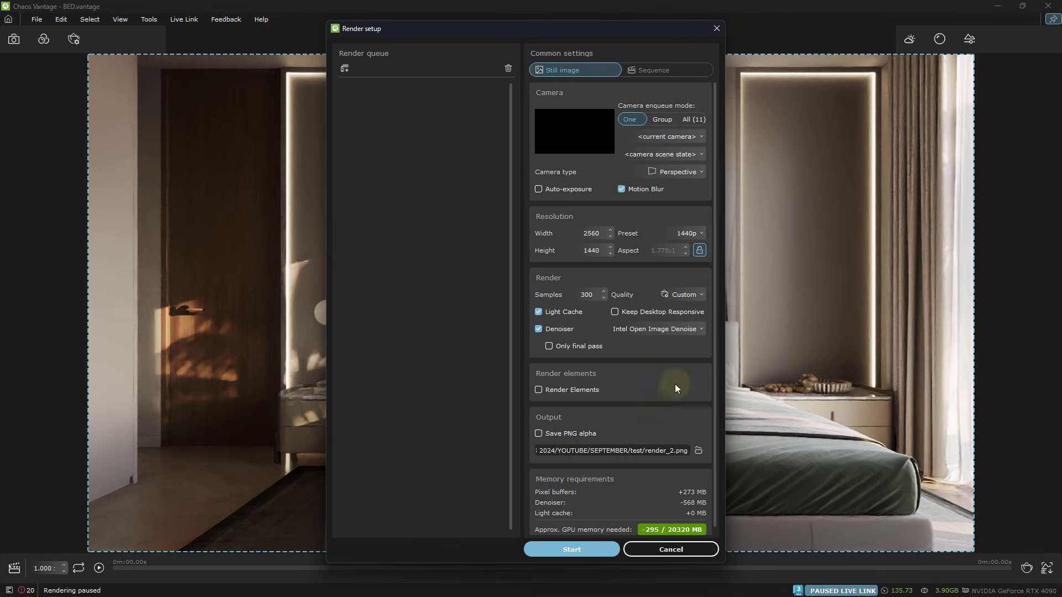
pyautogui.click(716, 28)
pyautogui.click(73, 40)
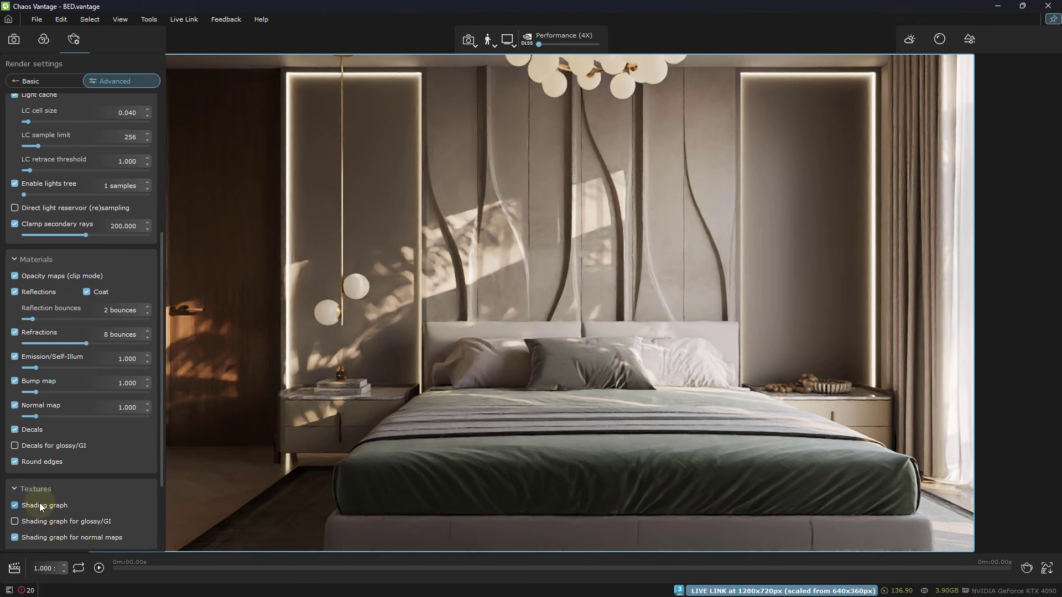
# Save the Vantage scene and render the current camera as a 2560 x 1440 still to render_2.png, stopping early and saving the result
pyautogui.click(37, 19)
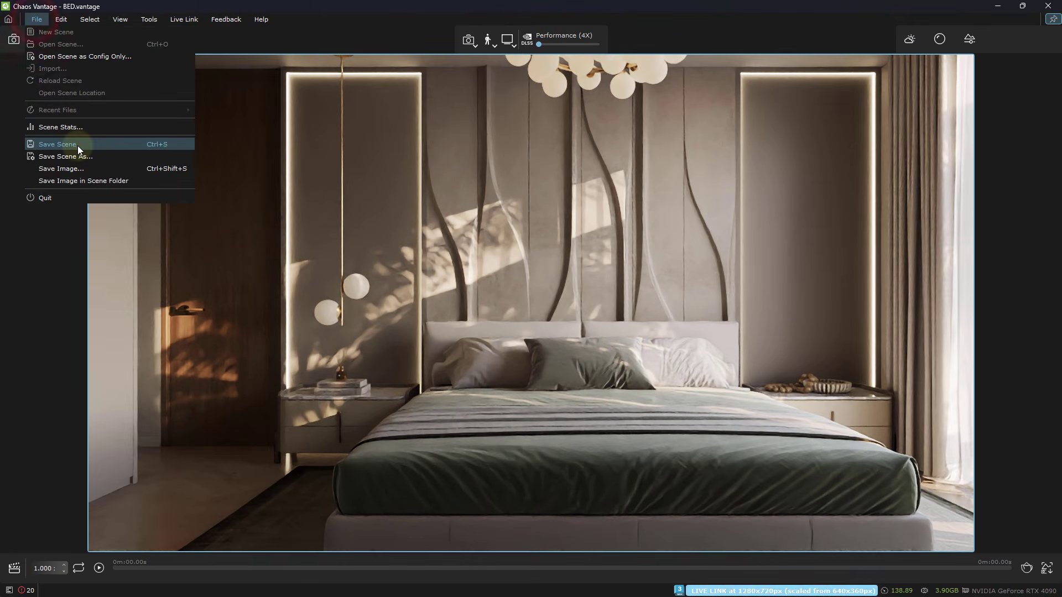
pyautogui.click(78, 146)
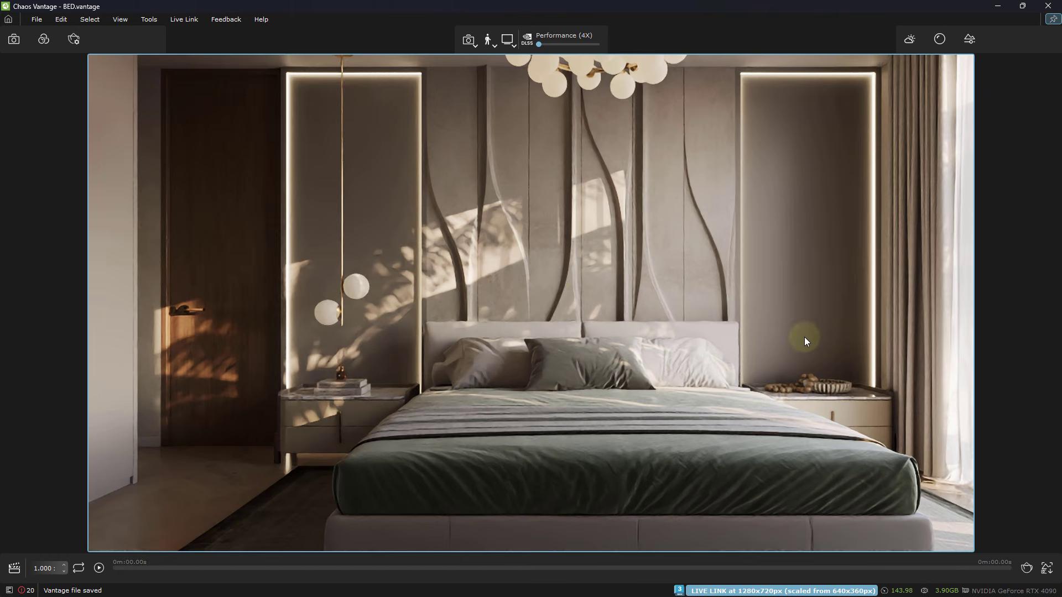
pyautogui.click(1026, 568)
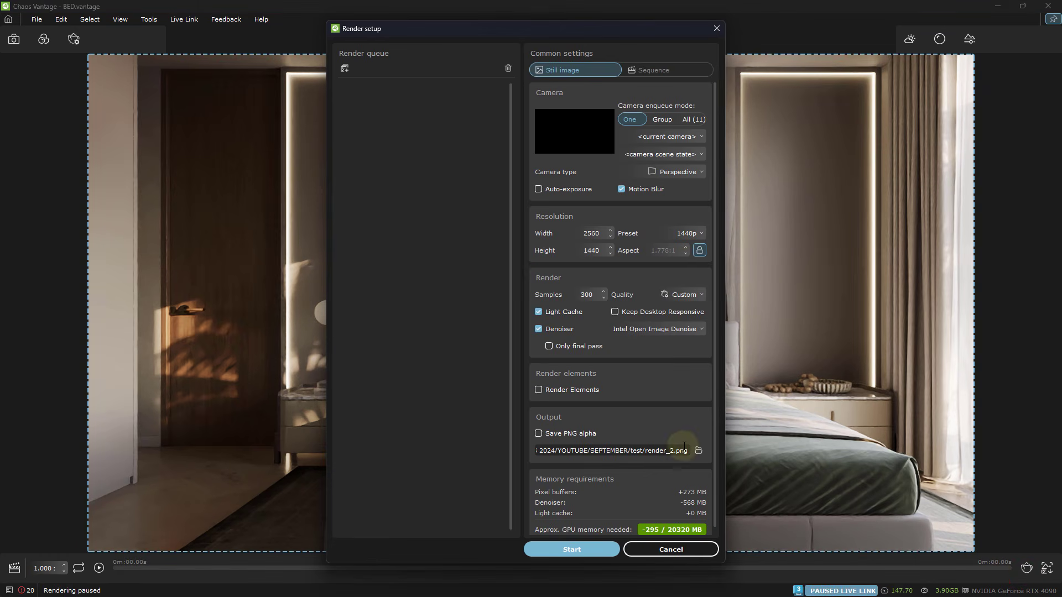
pyautogui.click(595, 549)
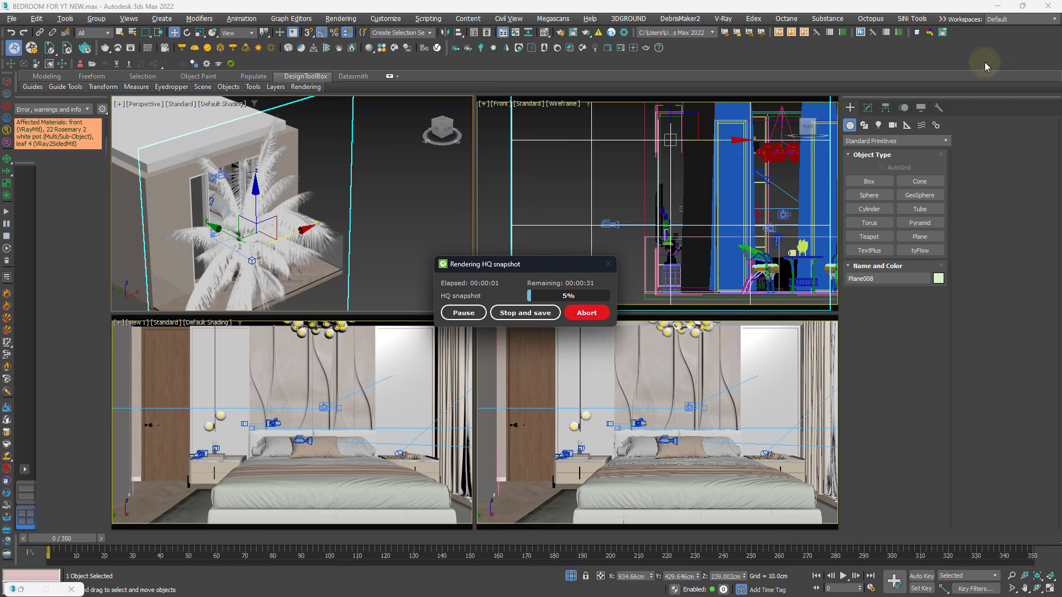
pyautogui.click(997, 5)
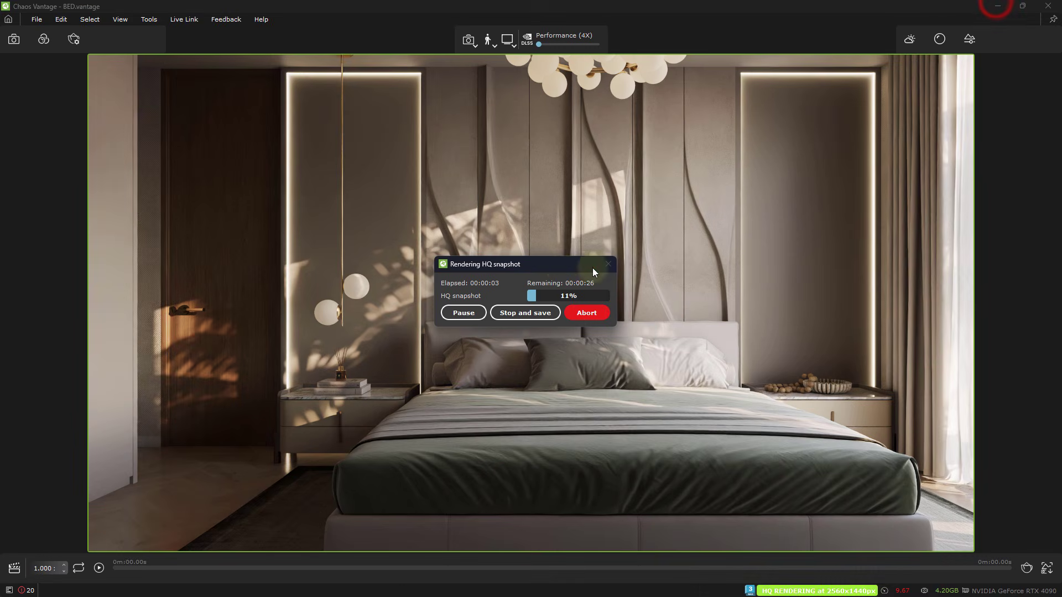
pyautogui.moveTo(561, 269); pyautogui.dragTo(605, 483)
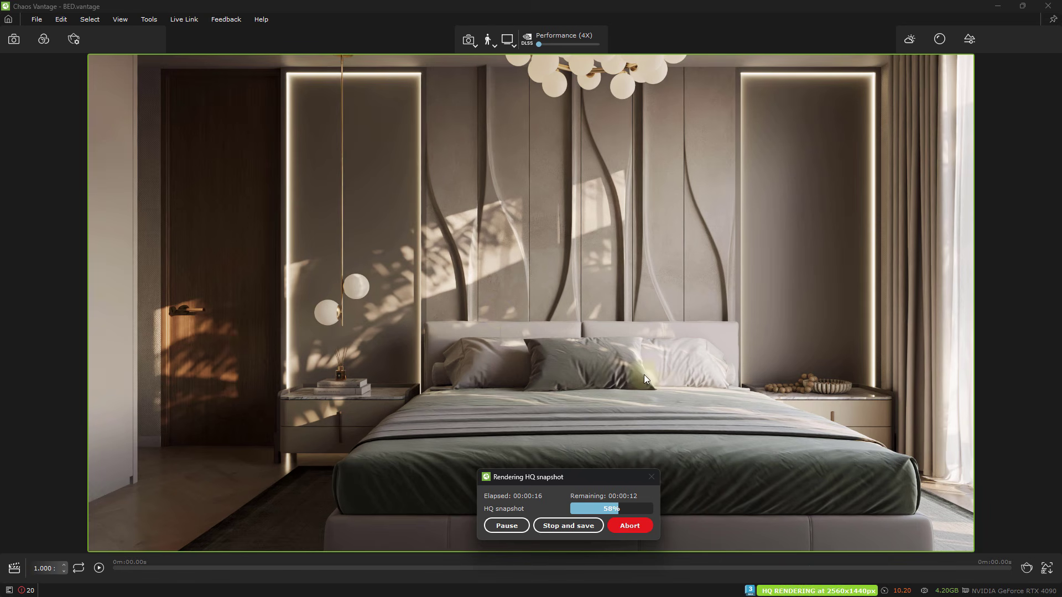
pyautogui.click(571, 526)
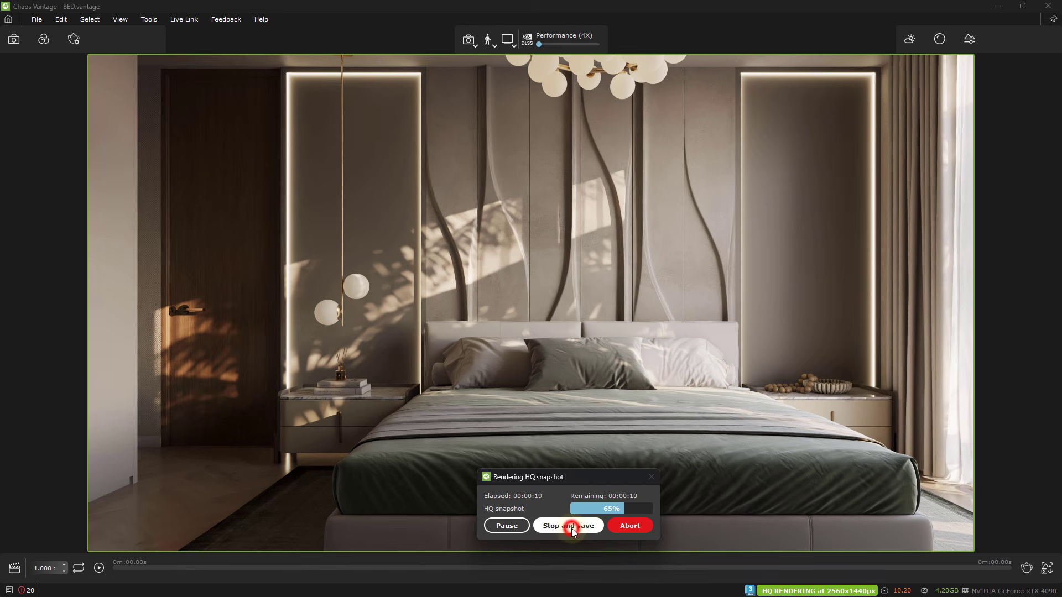
# Bring 3ds Max back behind Chaos Vantage and shrink the Vantage window to float over the viewports
pyautogui.click(1023, 10)
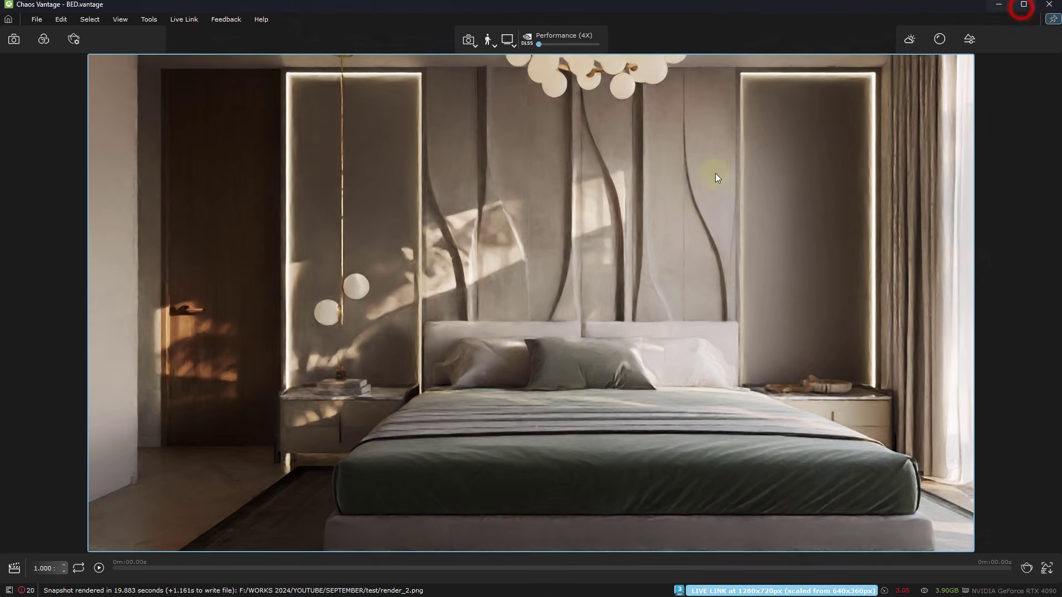
pyautogui.click(1024, 7)
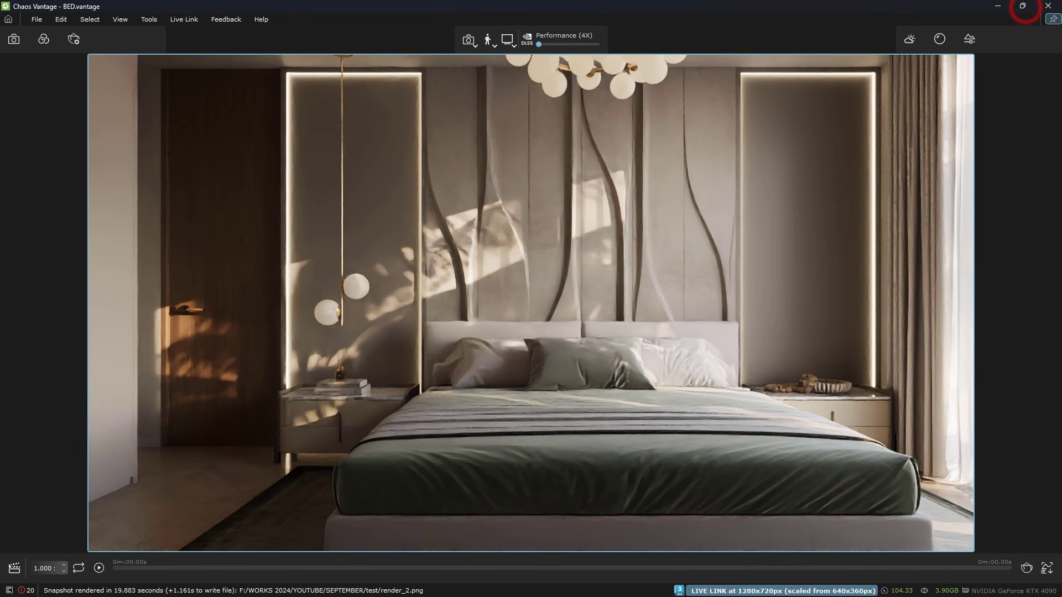
pyautogui.click(1049, 21)
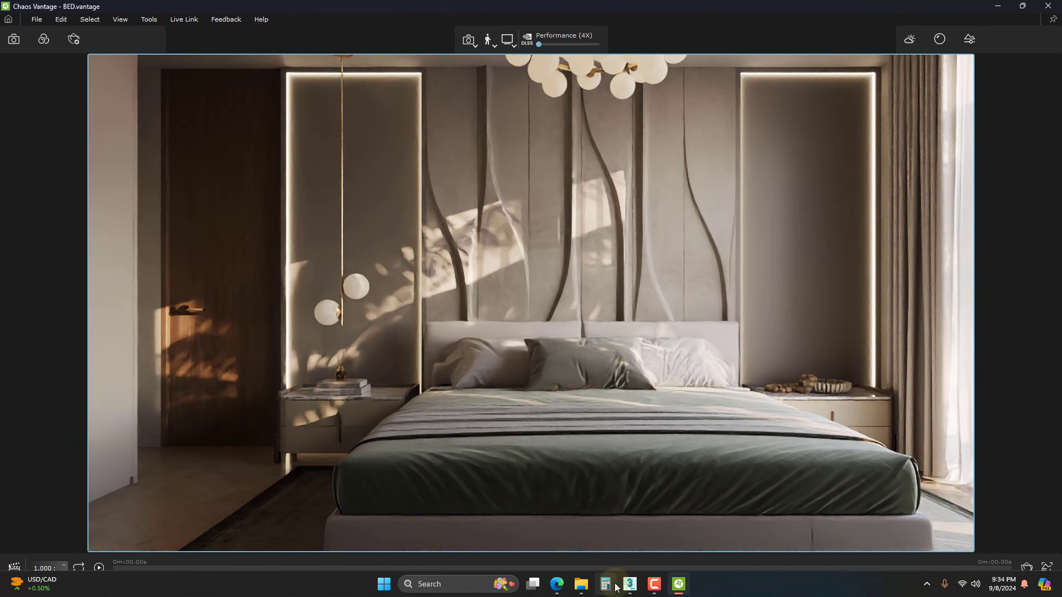
pyautogui.click(629, 583)
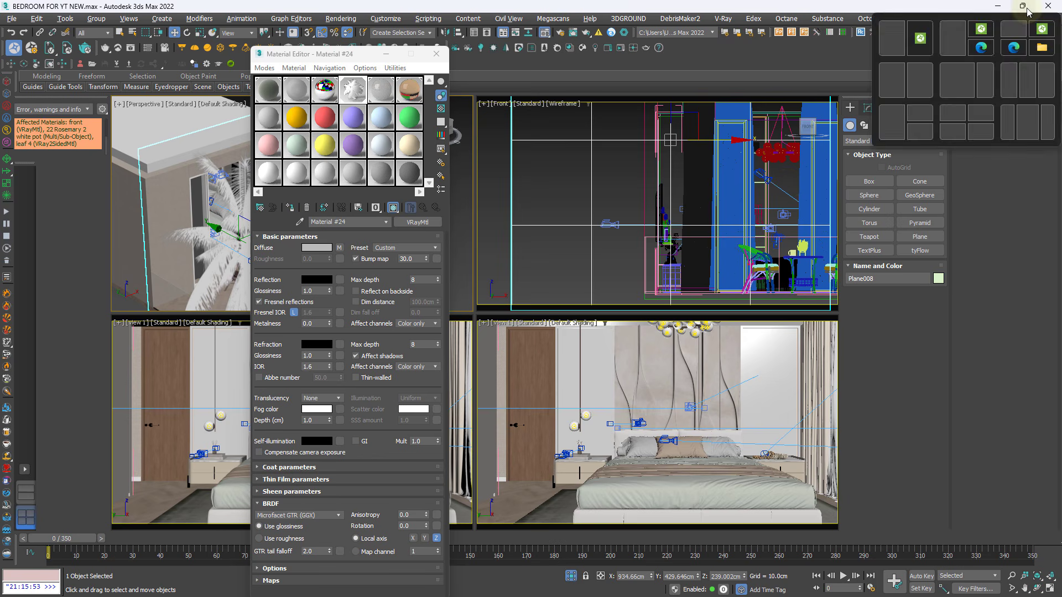
pyautogui.moveTo(593, 596)
pyautogui.click(676, 588)
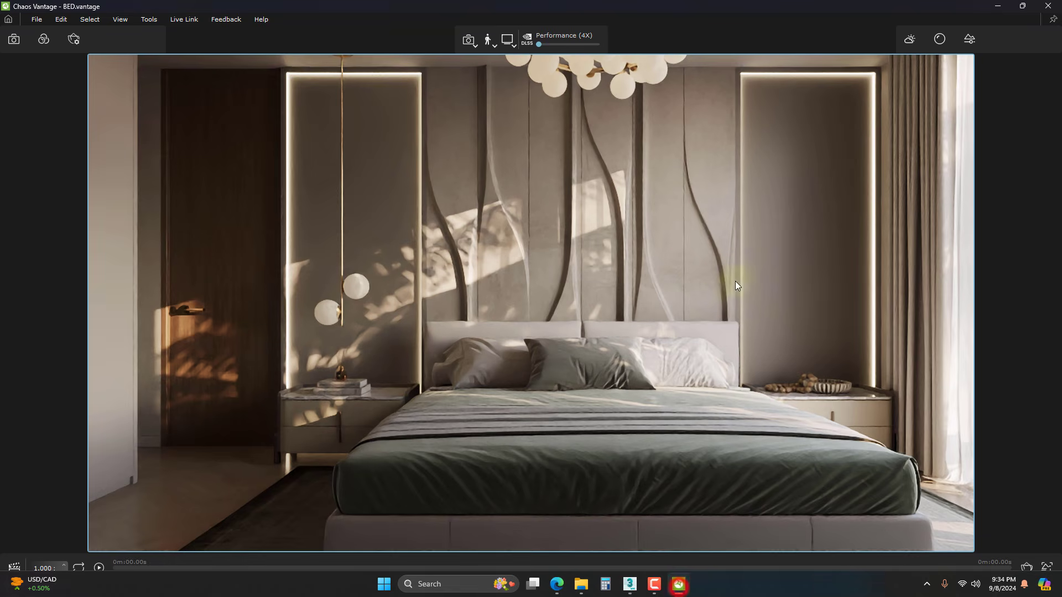
pyautogui.click(1051, 21)
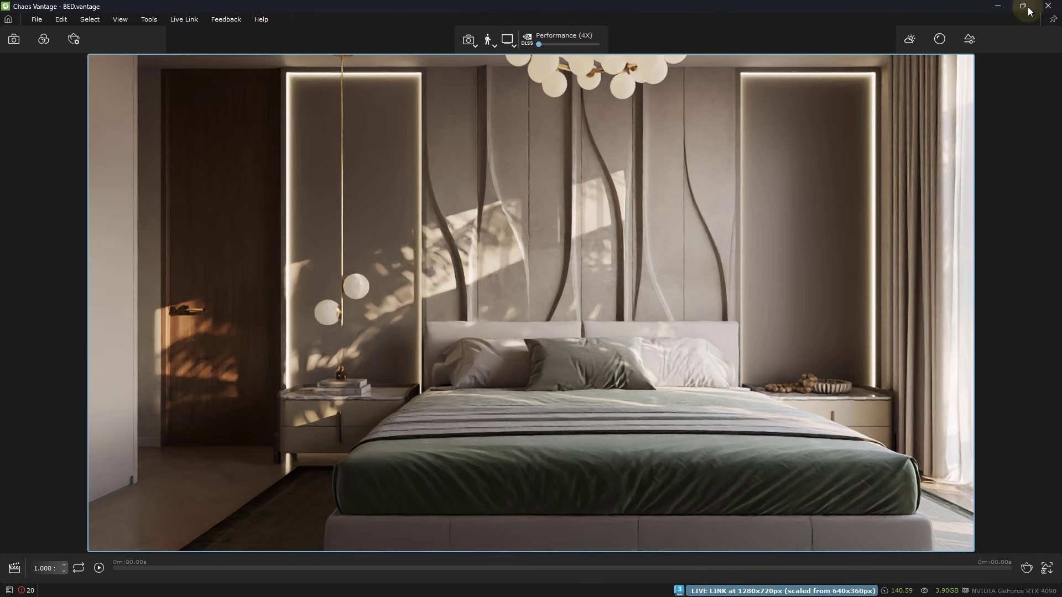
pyautogui.moveTo(128, 6); pyautogui.dragTo(134, 31)
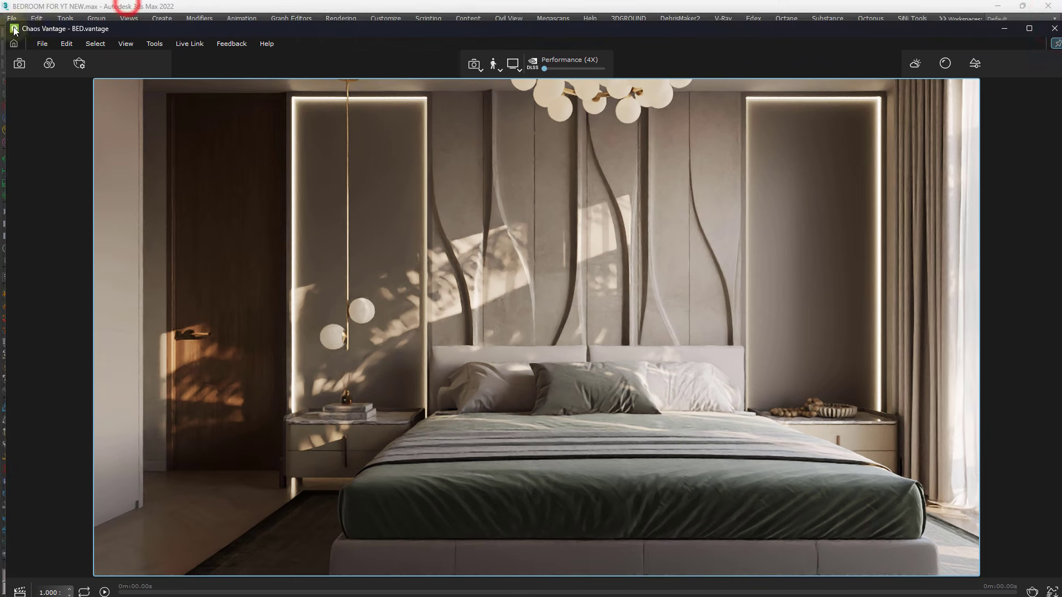
pyautogui.moveTo(8, 24); pyautogui.dragTo(805, 151)
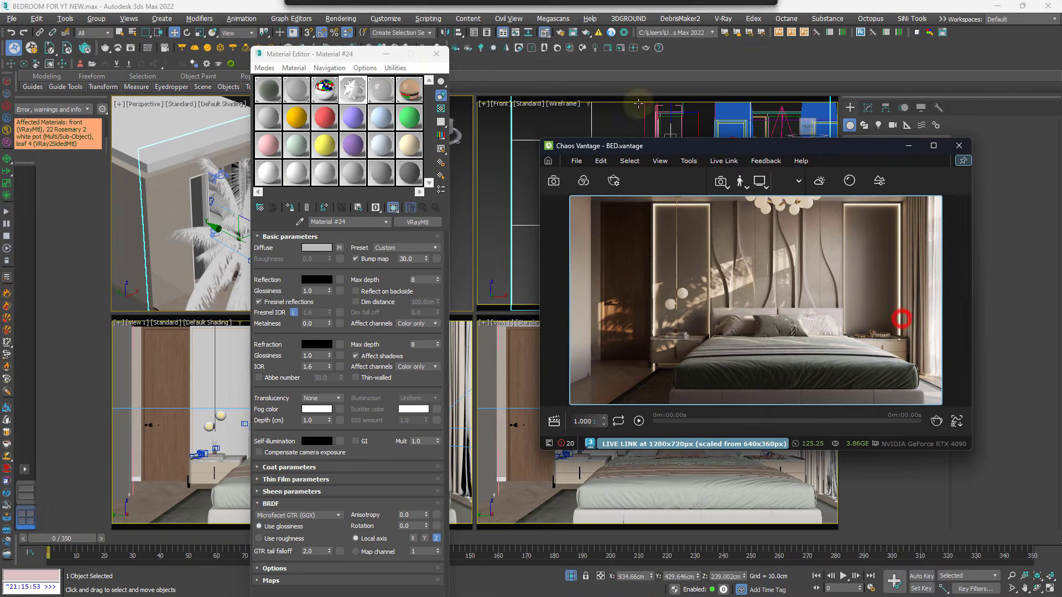
# Minimize the Material Editor and close the Render Setup dialog to clear the 3ds Max viewports
pyautogui.click(385, 58)
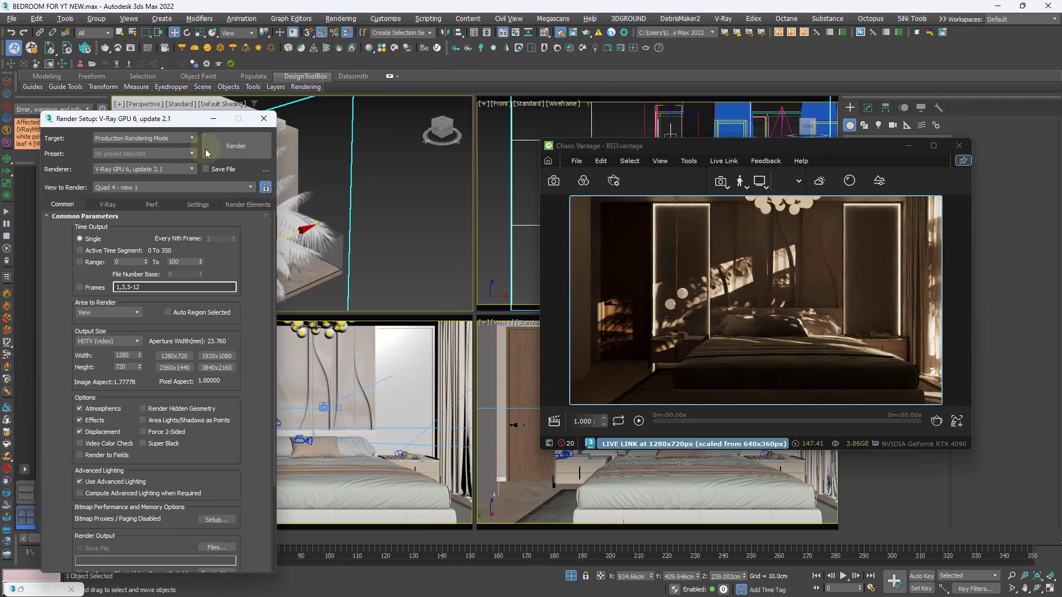
pyautogui.click(263, 119)
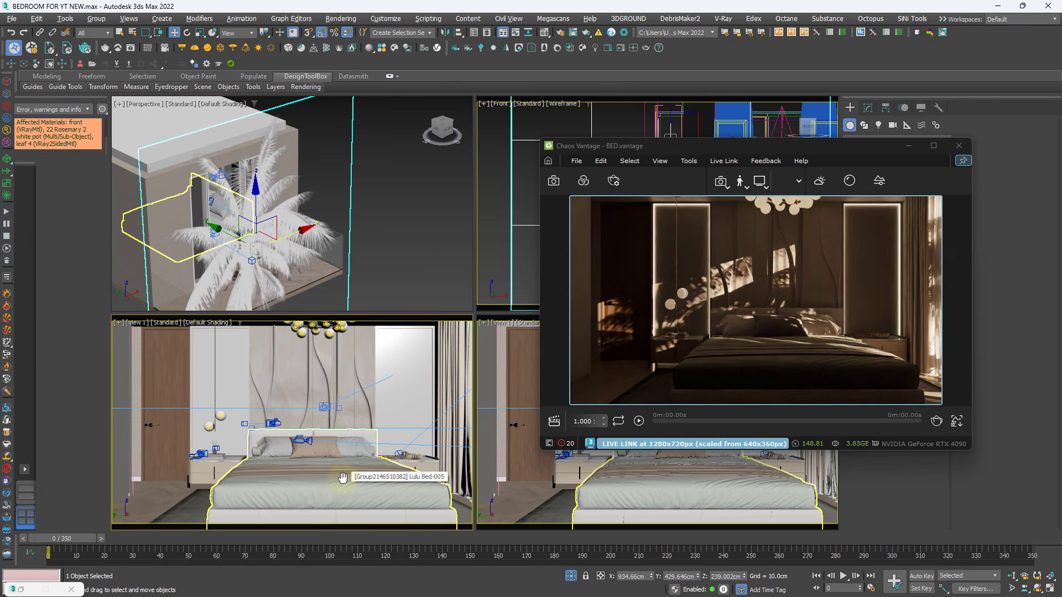
# Make the view 1 camera viewport active in 3ds Max and maximize it to a single viewport
pyautogui.middleClick(337, 229)
pyautogui.middleClick(325, 425)
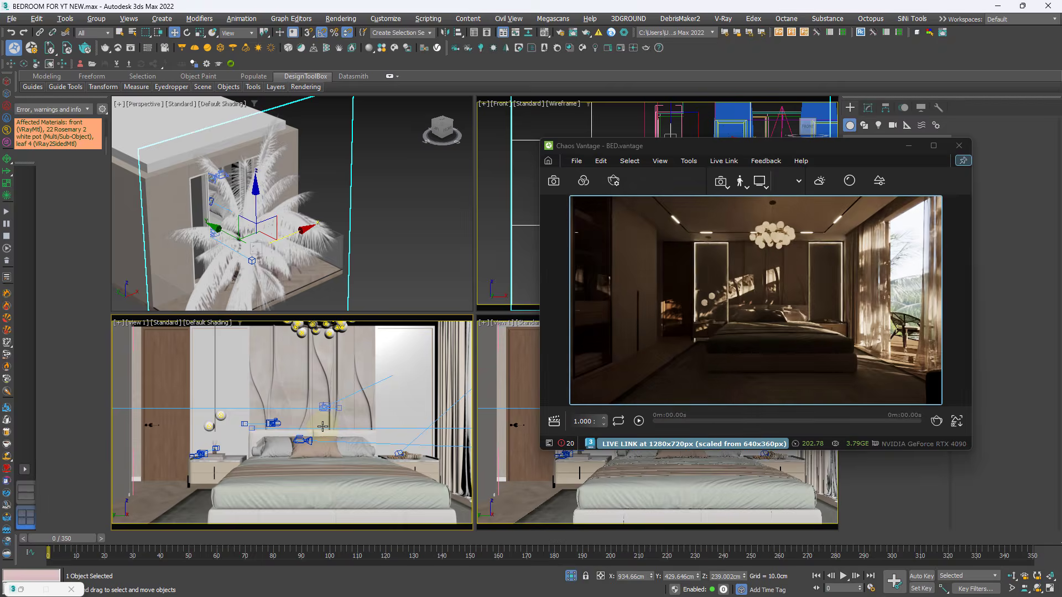
pyautogui.hotkey('alt', 'w')
pyautogui.middleClick(401, 452)
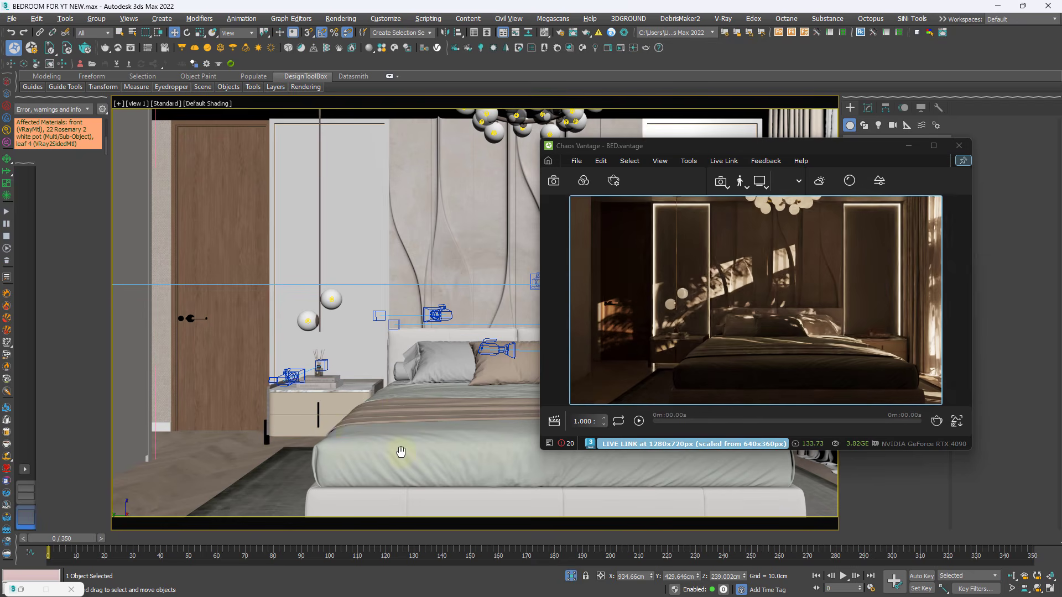
# Load the saved BED.vantage scene file into Chaos Vantage over the live-linked scene
pyautogui.click(576, 161)
pyautogui.click(631, 198)
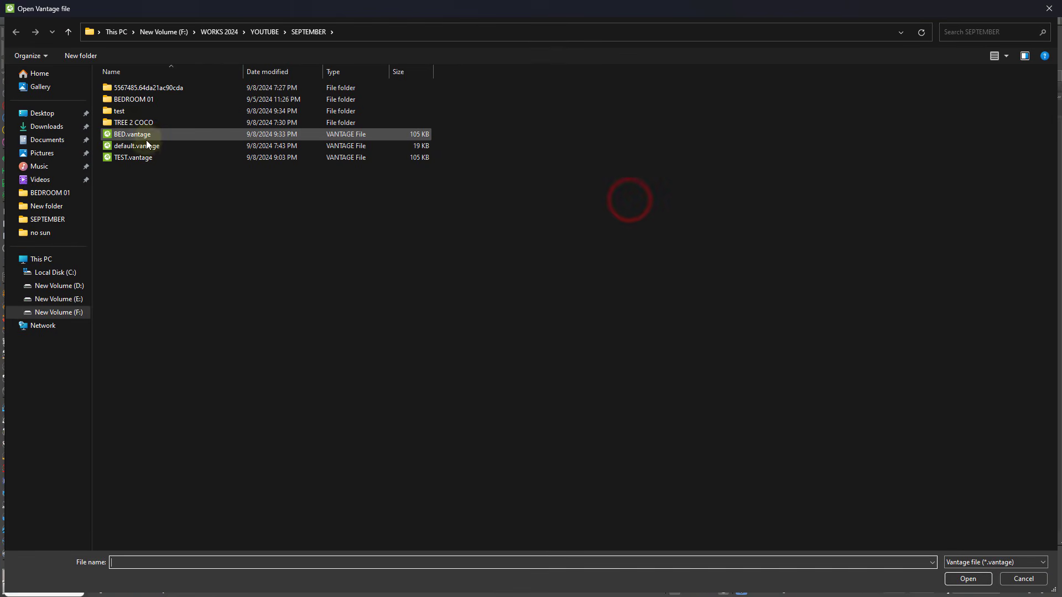
pyautogui.doubleClick(147, 136)
pyautogui.click(412, 419)
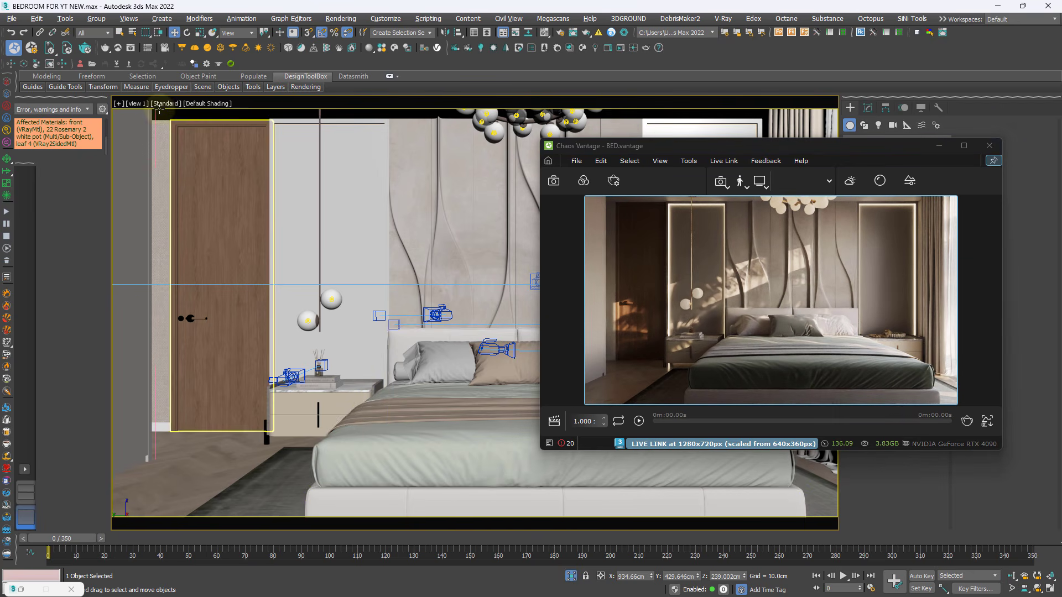
# Switch the viewport to perspective and examine the building exterior, the terrace furniture and the bed in the live link
pyautogui.press('p')
pyautogui.keyDown('alt'); pyautogui.moveTo(420, 348); pyautogui.dragTo(274, 279, button='middle'); pyautogui.keyUp('alt')
pyautogui.scroll(-3, 397, 276)
pyautogui.scroll(4, 256, 303)
pyautogui.scroll(-5, 267, 300)
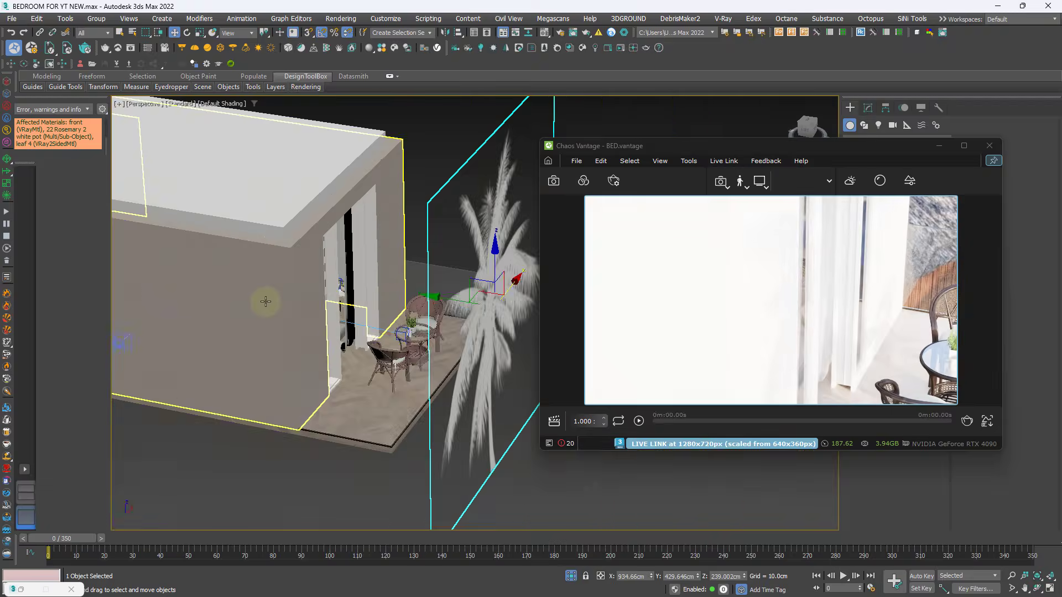
pyautogui.click(344, 340)
pyautogui.keyDown('alt'); pyautogui.moveTo(321, 286); pyautogui.dragTo(332, 197, button='middle'); pyautogui.keyUp('alt')
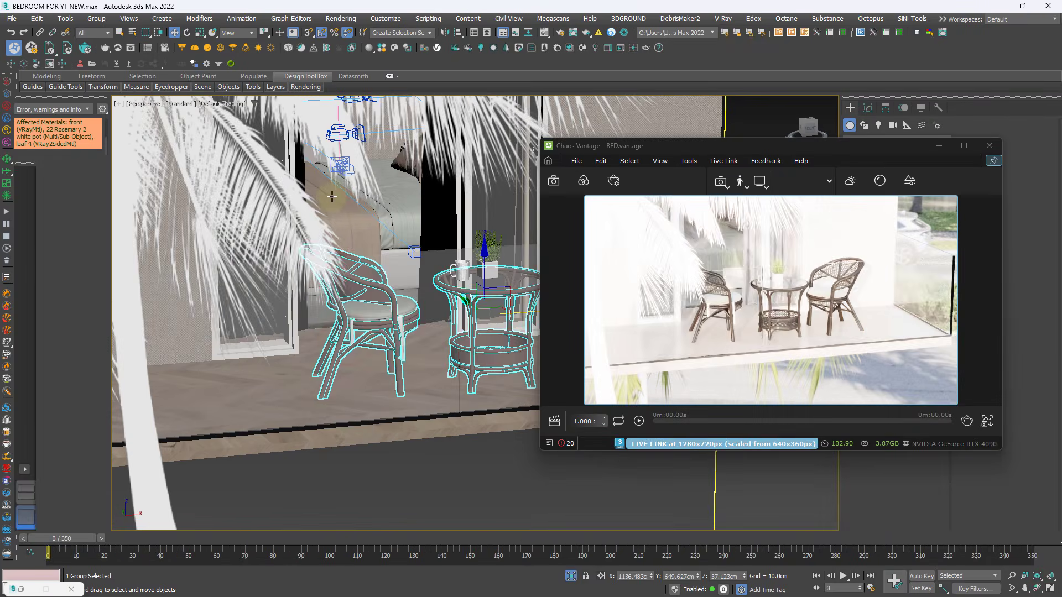
pyautogui.scroll(8, 370, 155)
pyautogui.moveTo(485, 148); pyautogui.dragTo(390, 407, button='middle')
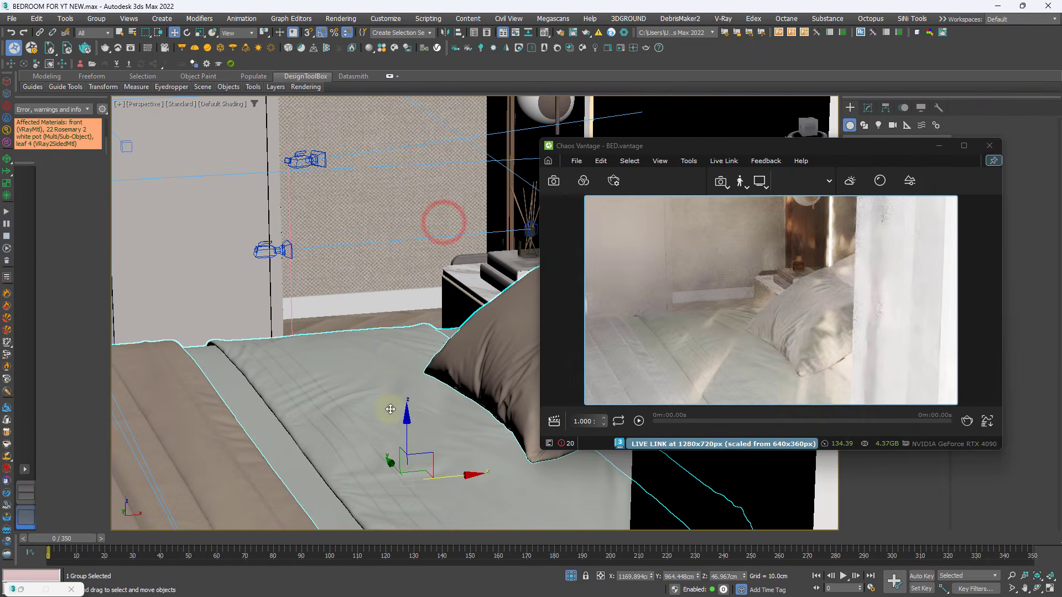
pyautogui.keyDown('alt'); pyautogui.moveTo(391, 355); pyautogui.dragTo(403, 332, button='middle'); pyautogui.keyUp('alt')
pyautogui.scroll(6, 397, 281)
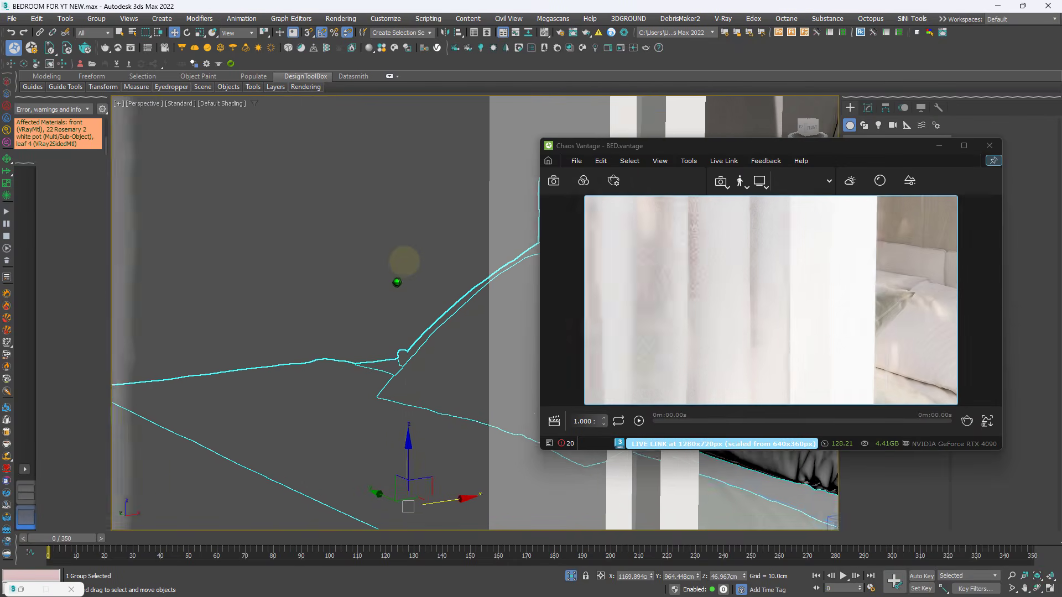
# Frame the reed diffuser on the nightstand and examine it and the books beneath it from the front
pyautogui.click(353, 291)
pyautogui.press('z')
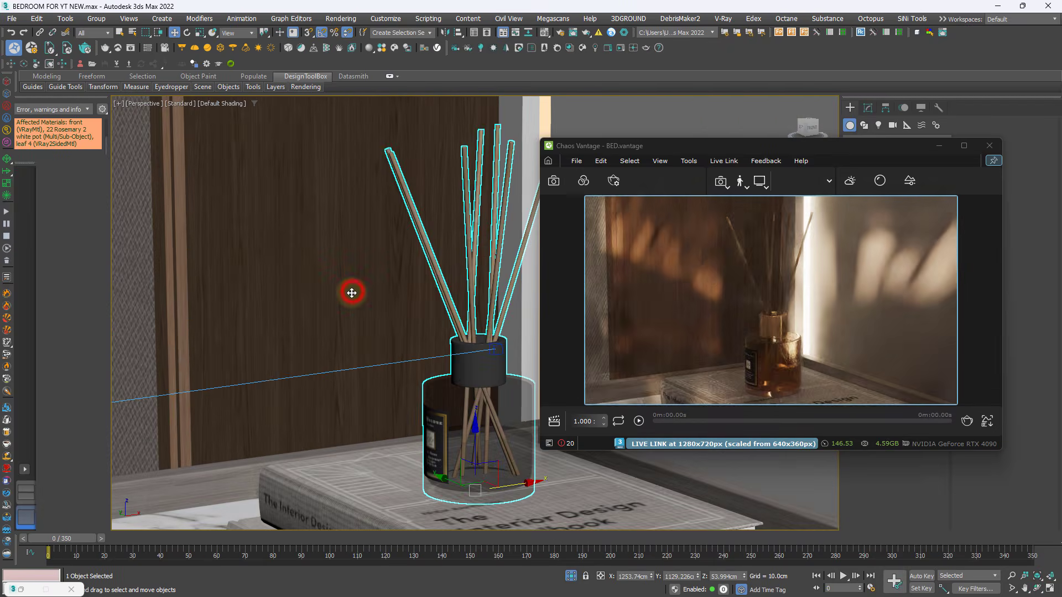
pyautogui.keyDown('alt'); pyautogui.moveTo(352, 292); pyautogui.dragTo(434, 354, button='middle'); pyautogui.keyUp('alt')
pyautogui.moveTo(431, 423); pyautogui.dragTo(446, 331, button='middle')
pyautogui.scroll(-3, 390, 323)
pyautogui.moveTo(397, 371); pyautogui.dragTo(388, 363, button='middle')
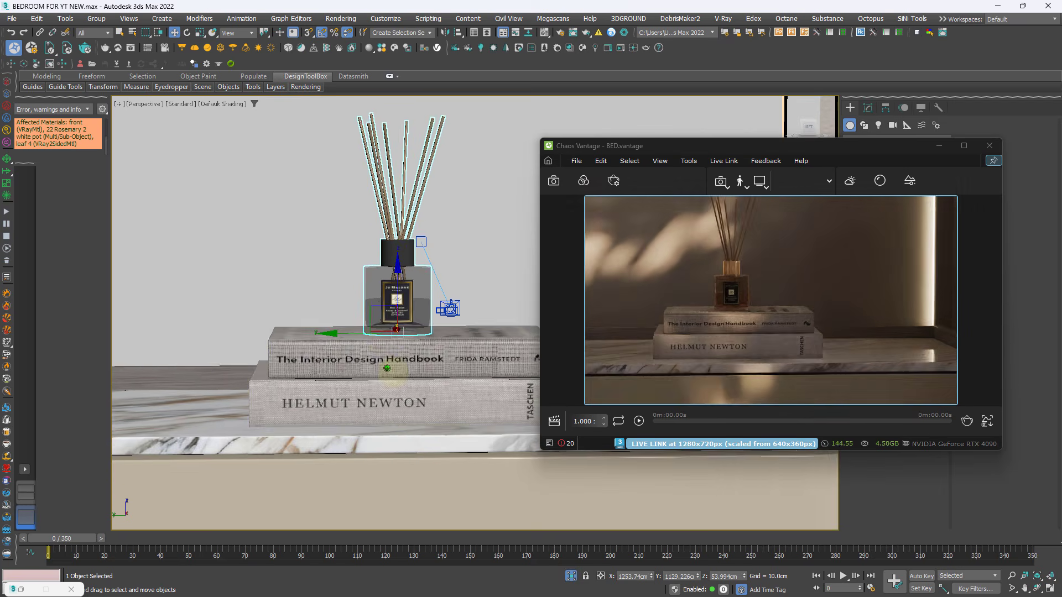
pyautogui.scroll(-3, 428, 336)
# Check the view 4 camera in a maximized Vantage window, then preview its camera animation along the timeline and return to frame 0
pyautogui.press('c')
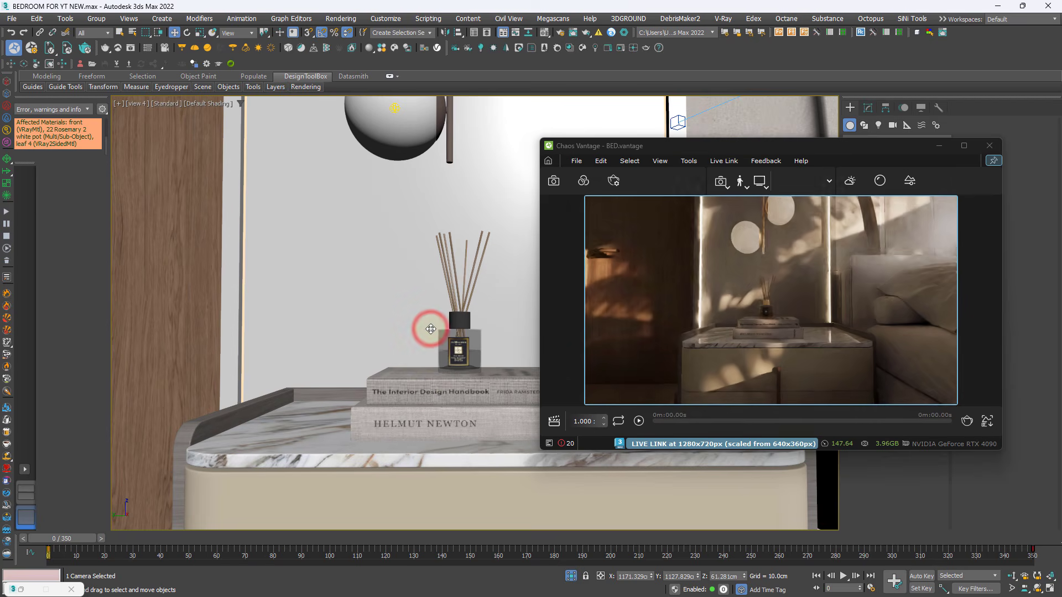
pyautogui.click(964, 146)
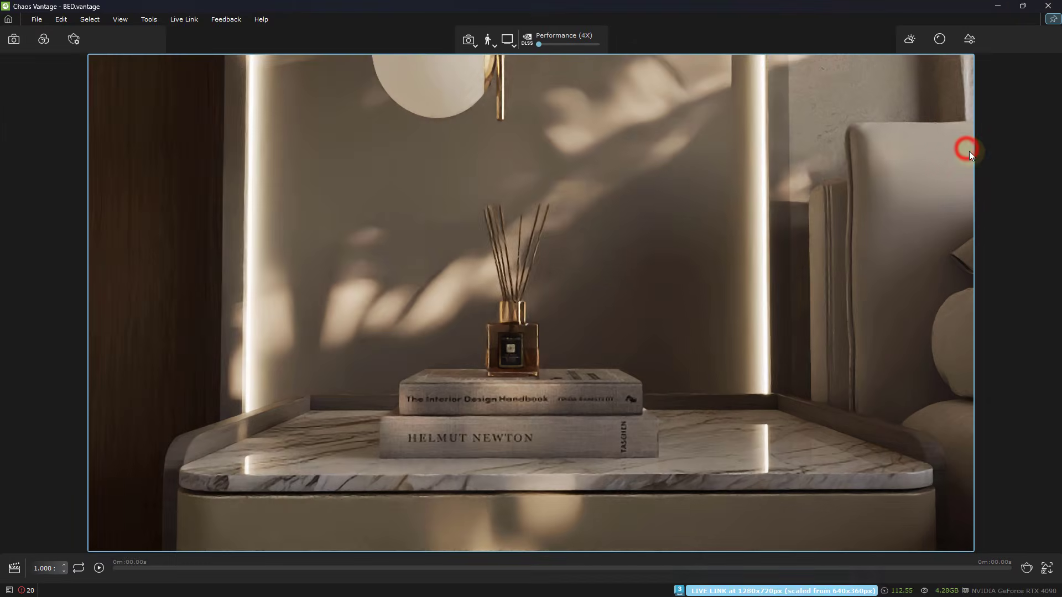
pyautogui.click(1018, 9)
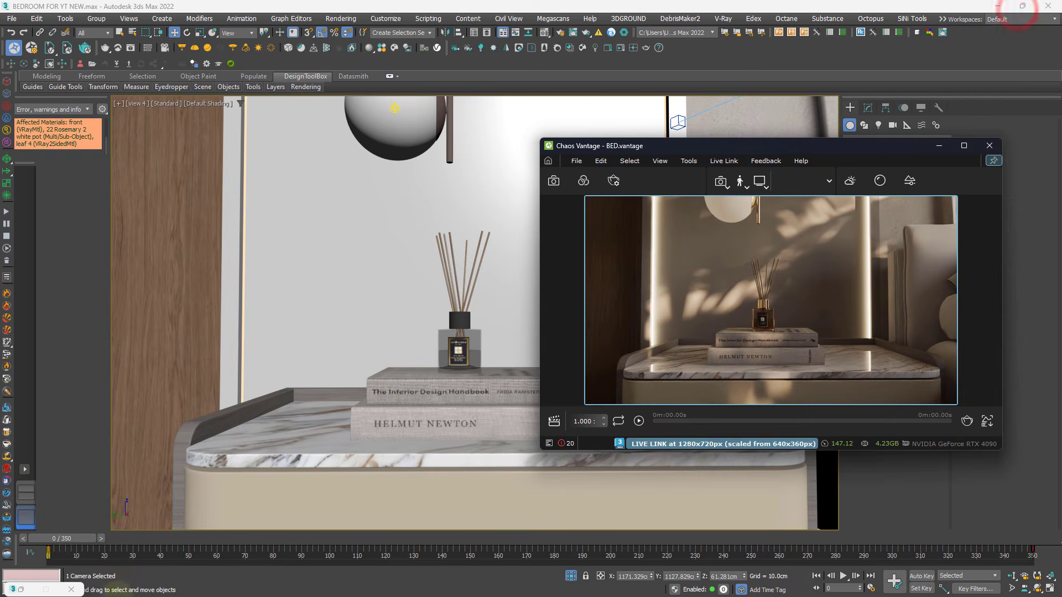
pyautogui.moveTo(68, 538); pyautogui.dragTo(109, 547)
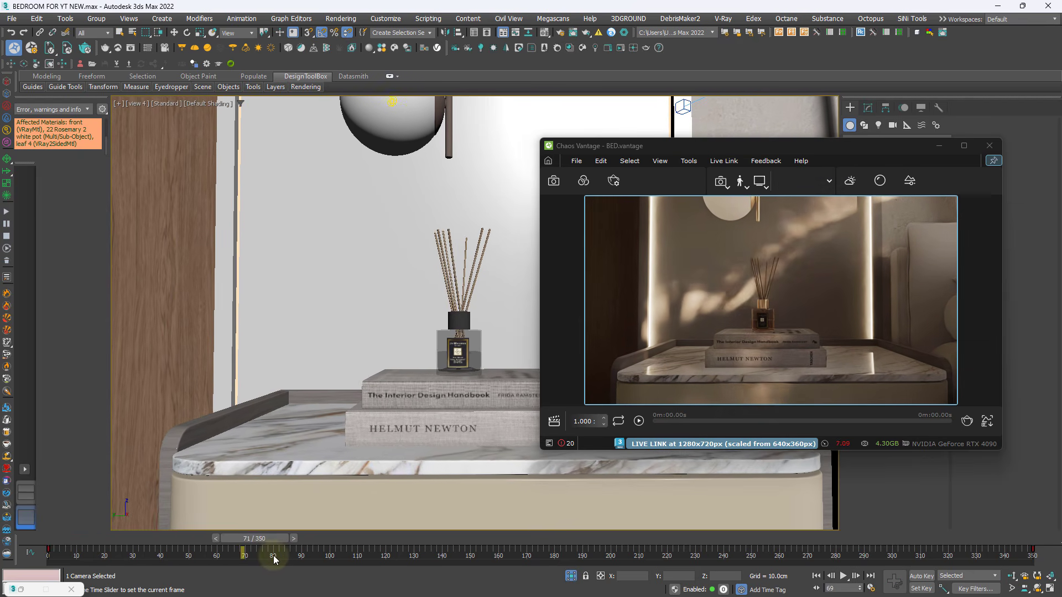
pyautogui.moveTo(380, 555); pyautogui.dragTo(40, 542)
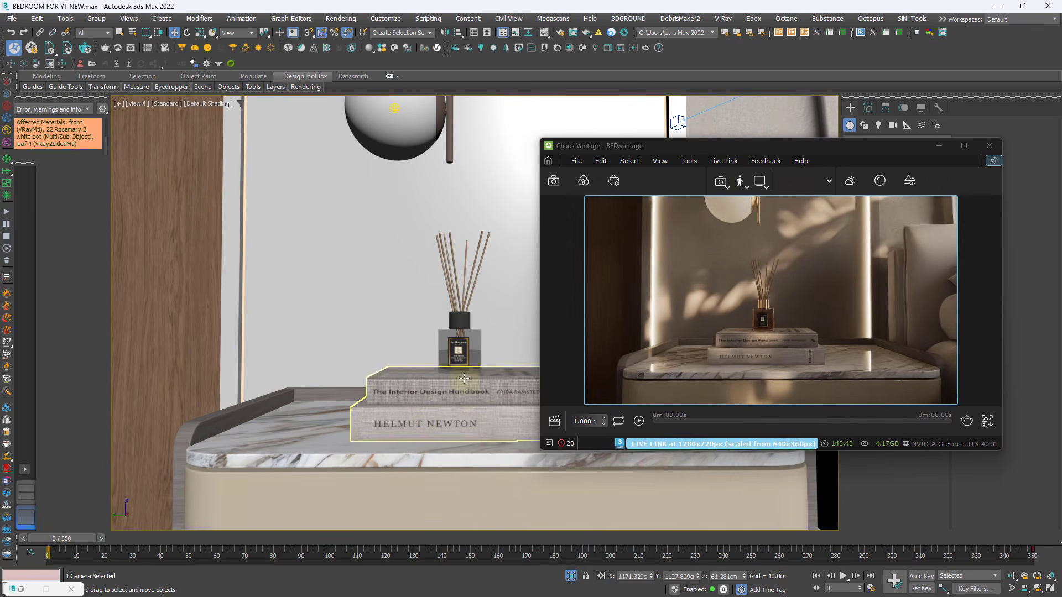
# Switch to the view 2 camera and check the arched lamp in a maximized Vantage window, then restore the window
pyautogui.press('c')
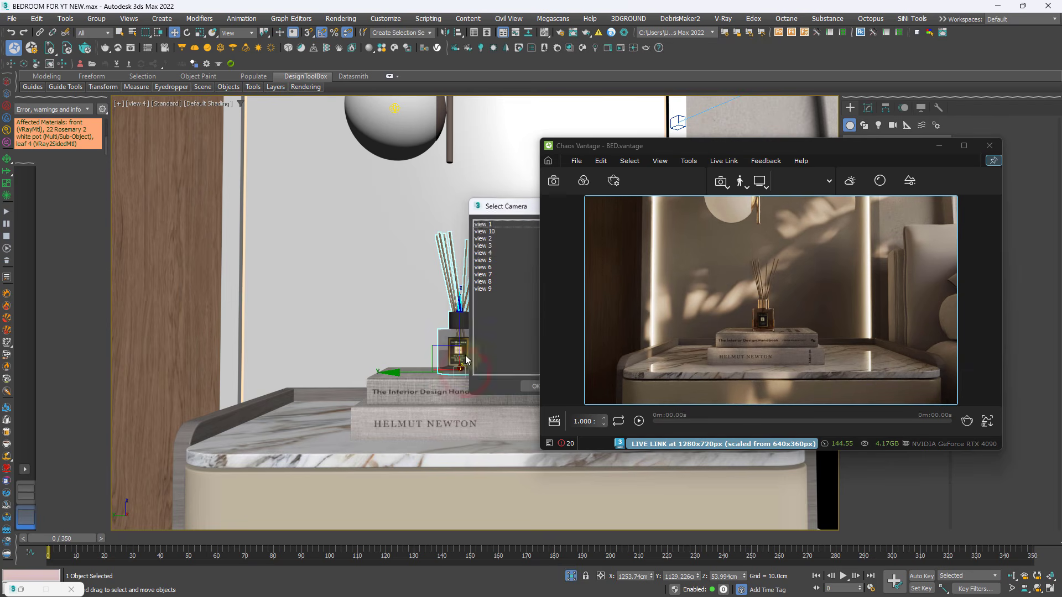
pyautogui.doubleClick(489, 238)
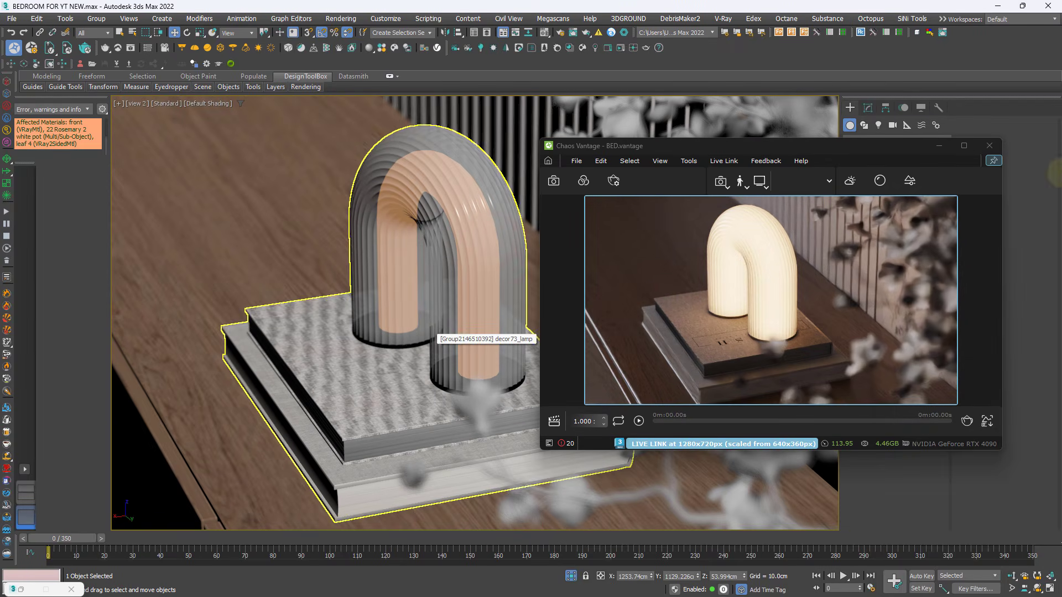
pyautogui.click(971, 142)
pyautogui.click(468, 373)
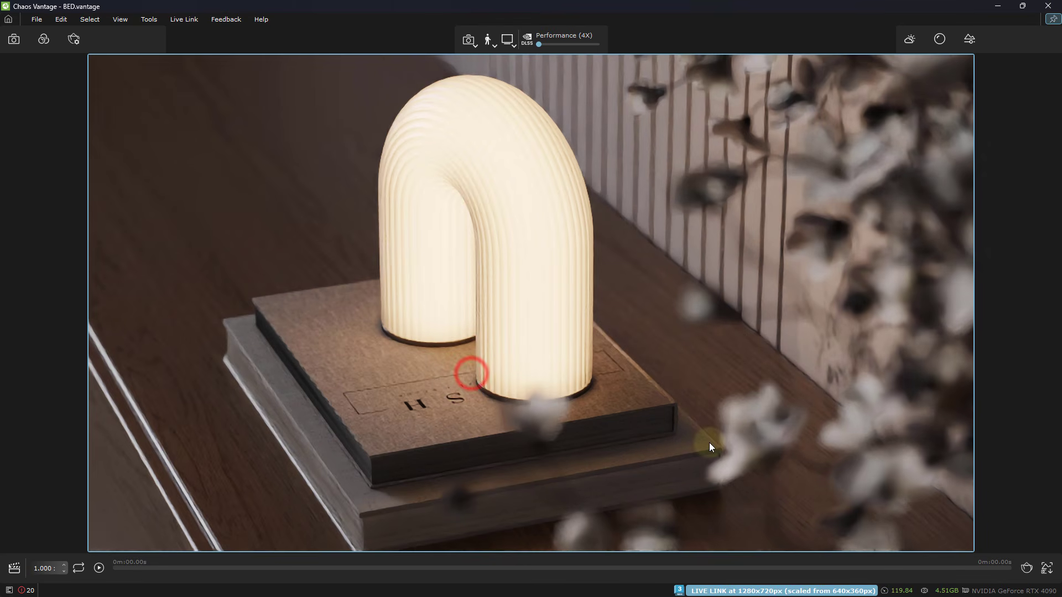
pyautogui.click(1021, 6)
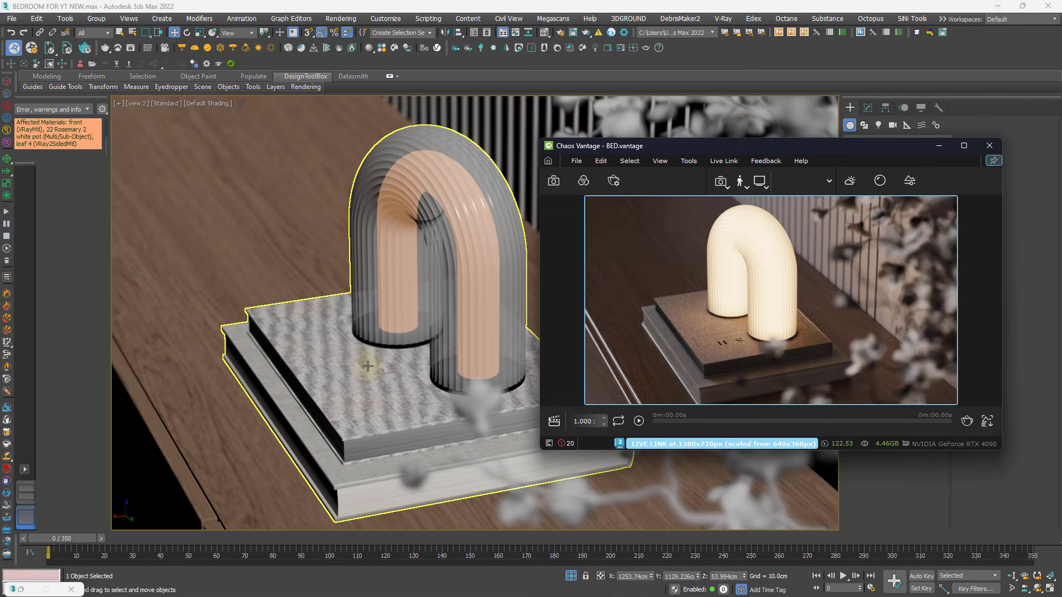
# Return to perspective, frame the terrace chair and table group, and examine it through the curtains
pyautogui.middleClick(354, 398)
pyautogui.press('p')
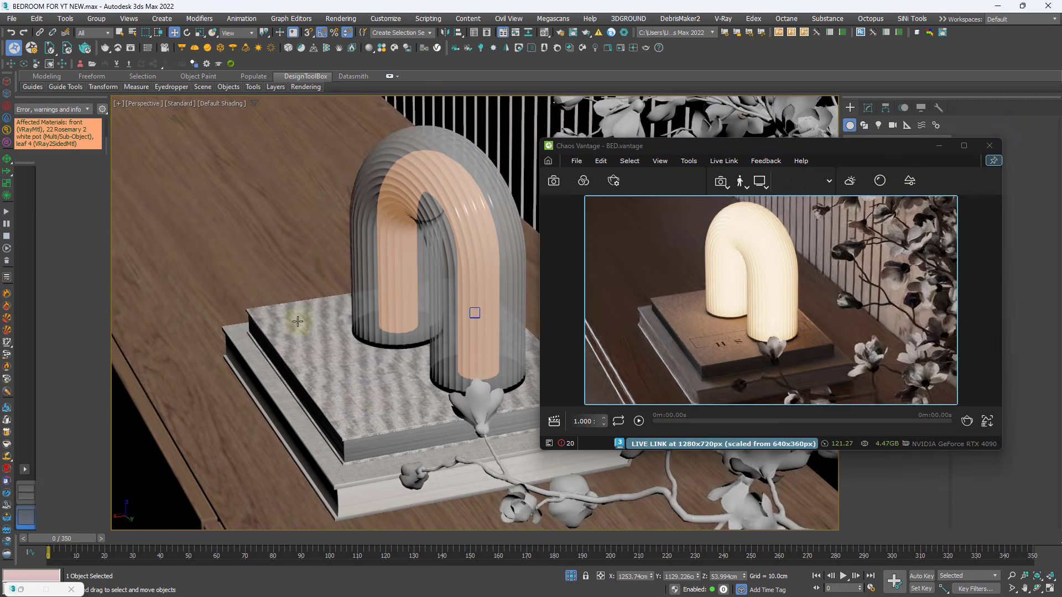
pyautogui.moveTo(296, 321); pyautogui.dragTo(426, 426, button='middle')
pyautogui.scroll(-3, 348, 393)
pyautogui.keyDown('alt'); pyautogui.moveTo(348, 393); pyautogui.dragTo(320, 387, button='middle'); pyautogui.keyUp('alt')
pyautogui.keyDown('alt'); pyautogui.moveTo(330, 351); pyautogui.dragTo(350, 376, button='middle'); pyautogui.keyUp('alt')
pyautogui.click(367, 197)
pyautogui.press('z')
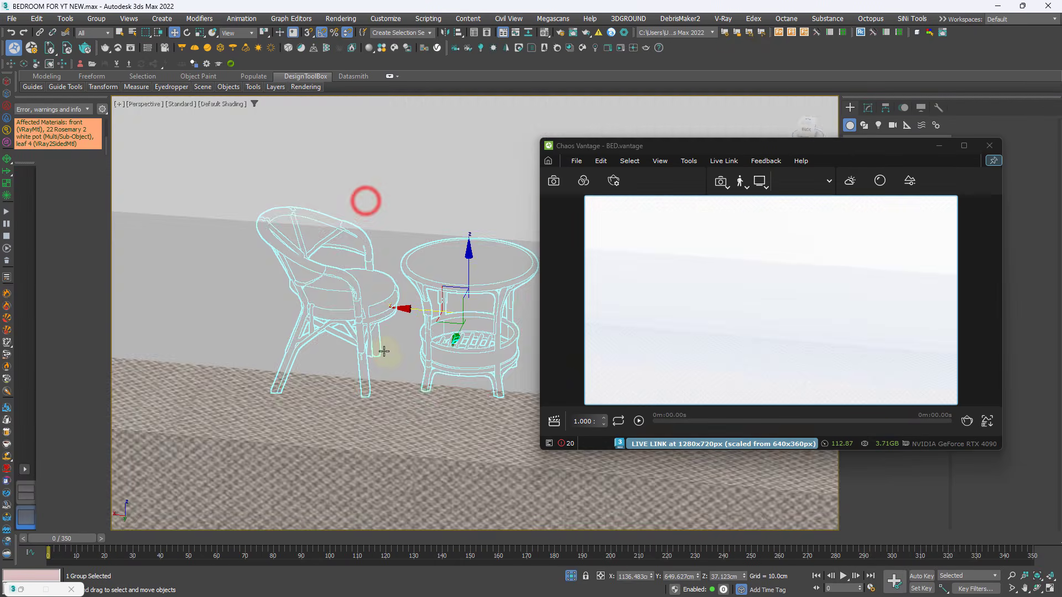
pyautogui.keyDown('alt'); pyautogui.moveTo(451, 321); pyautogui.dragTo(430, 349, button='middle'); pyautogui.keyUp('alt')
pyautogui.keyDown('alt'); pyautogui.moveTo(408, 396); pyautogui.dragTo(173, 227, button='middle'); pyautogui.keyUp('alt')
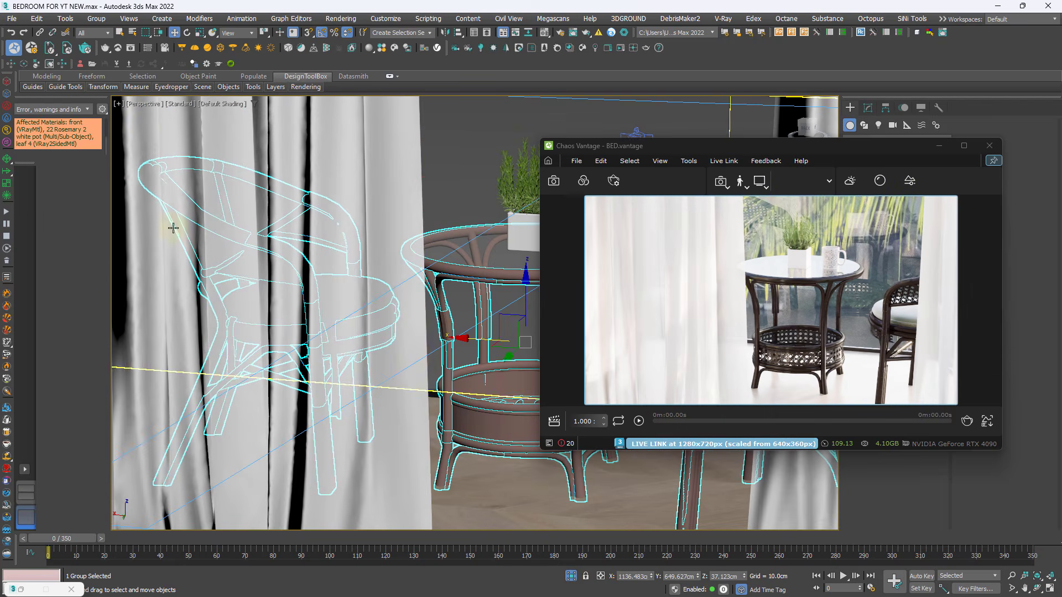
# Switch to the view 6 camera and examine the wooden beads and bowl on the nightstand and the nearby curtains in perspective
pyautogui.click(143, 104)
pyautogui.moveTo(229, 119)
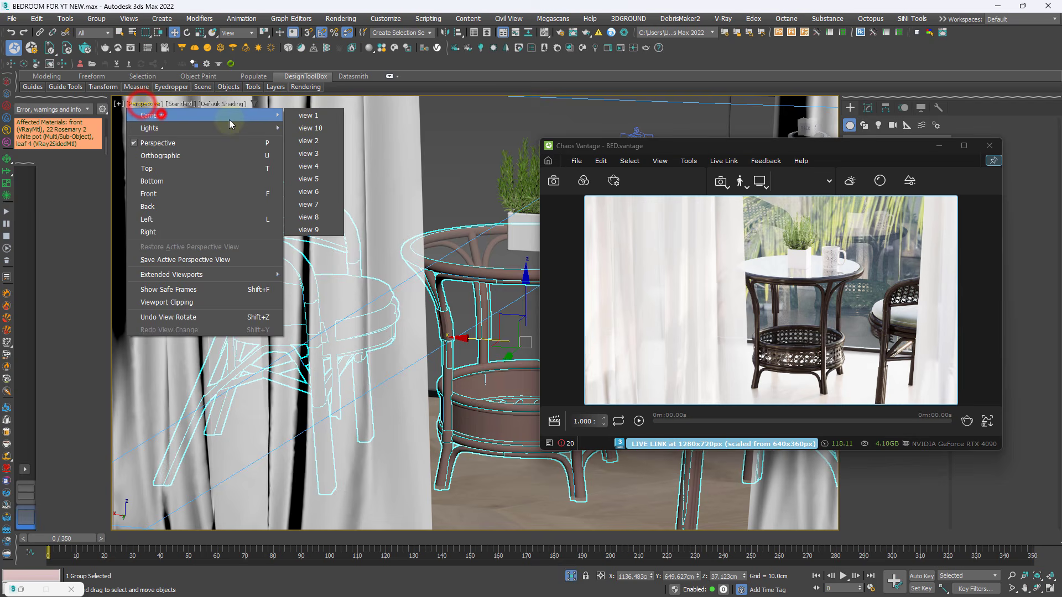
pyautogui.click(327, 191)
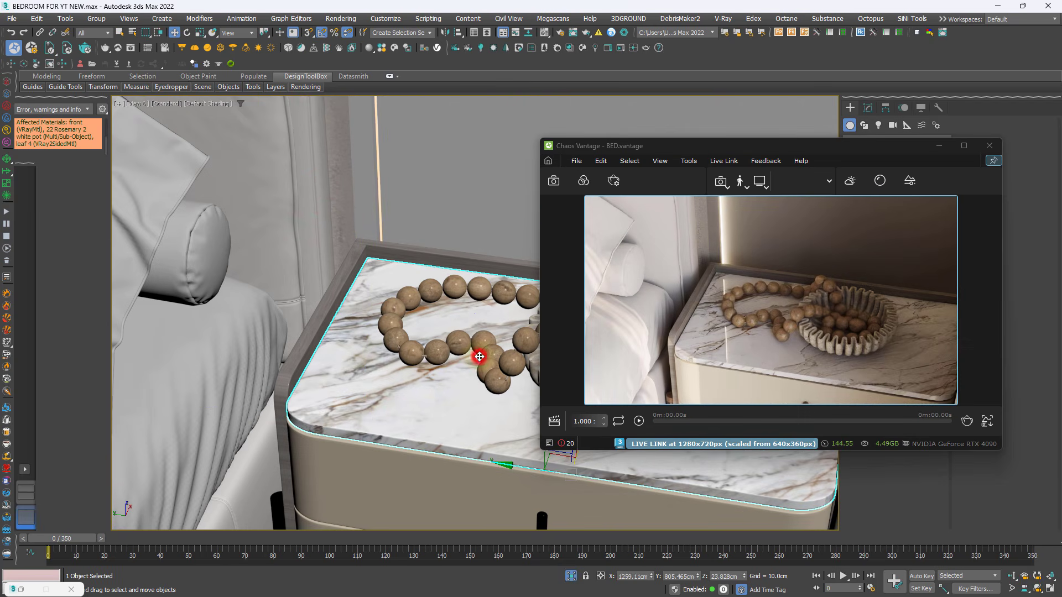
pyautogui.scroll(10, 485, 354)
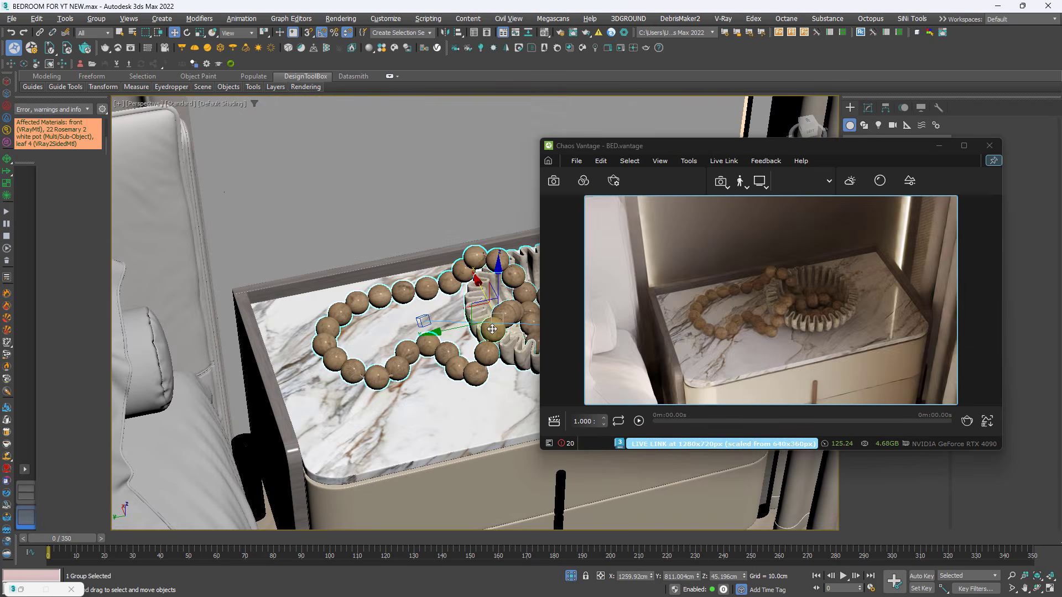
pyautogui.scroll(-8, 353, 324)
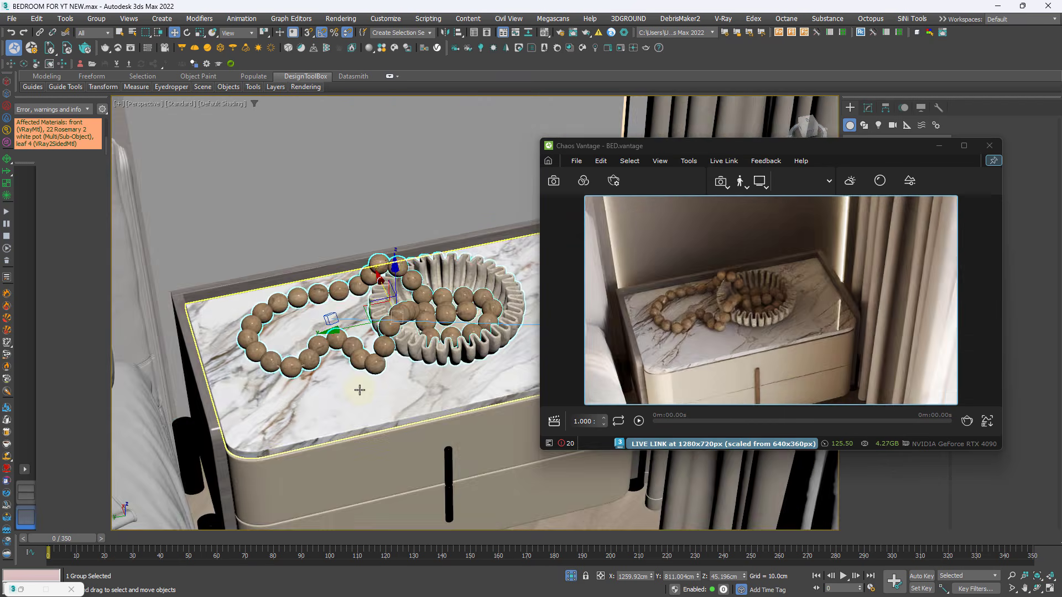
pyautogui.keyDown('alt'); pyautogui.moveTo(360, 389); pyautogui.dragTo(414, 351, button='middle'); pyautogui.keyUp('alt')
pyautogui.scroll(-3, 343, 367)
pyautogui.moveTo(475, 325); pyautogui.dragTo(378, 337, button='middle')
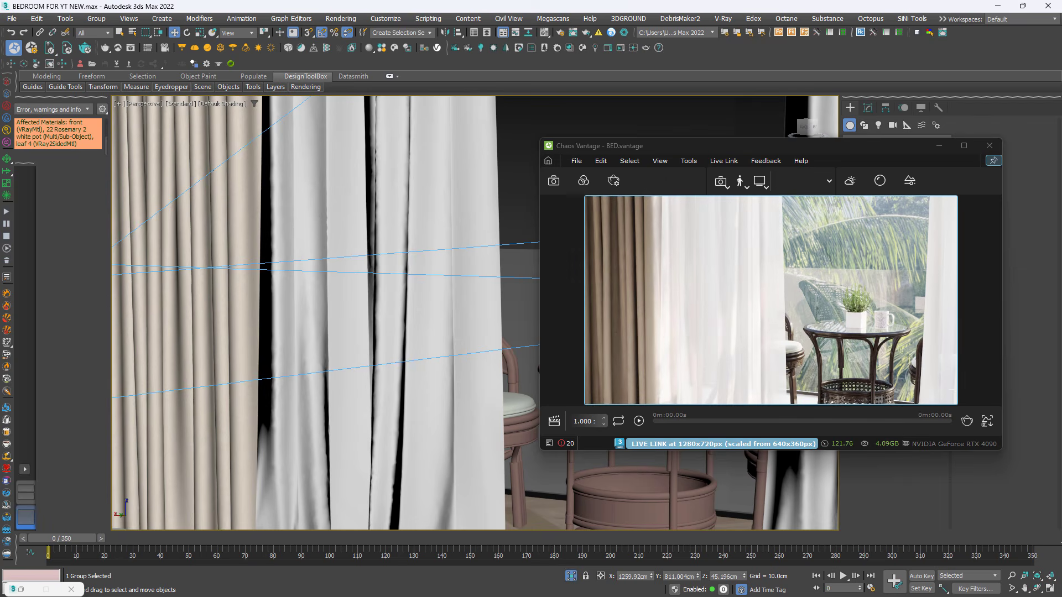